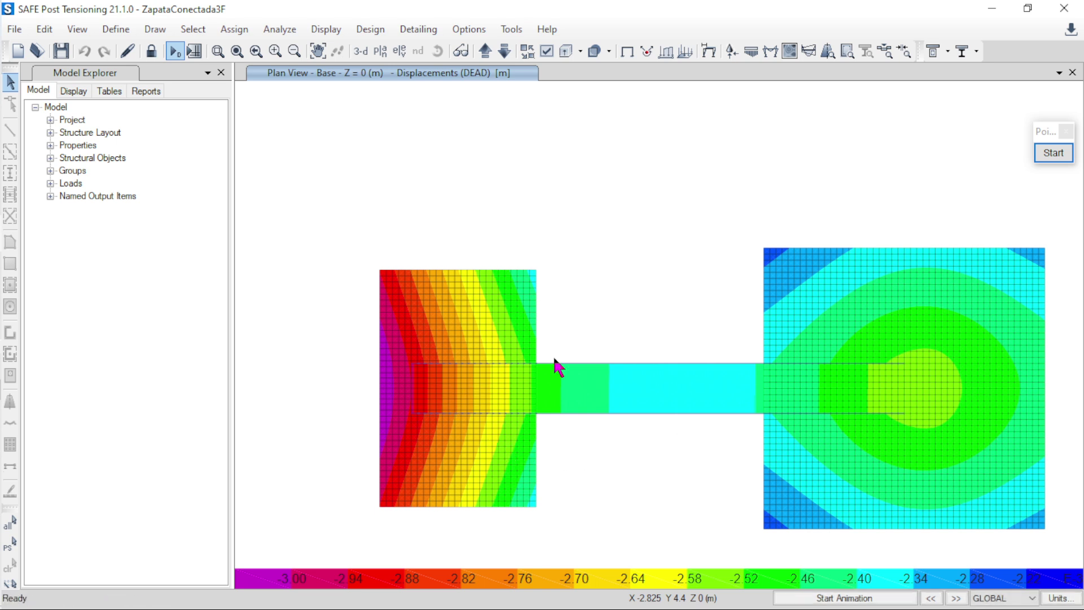
Step: Start annotating over the displacement plan with the text tool at the second-largest size
click(1053, 154)
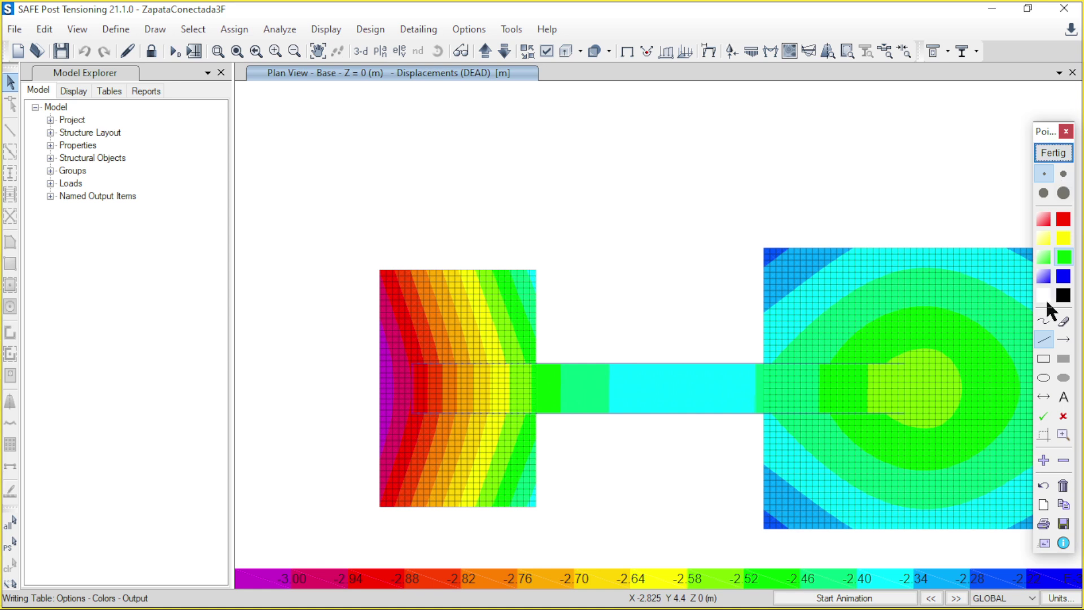
click(1064, 397)
click(534, 171)
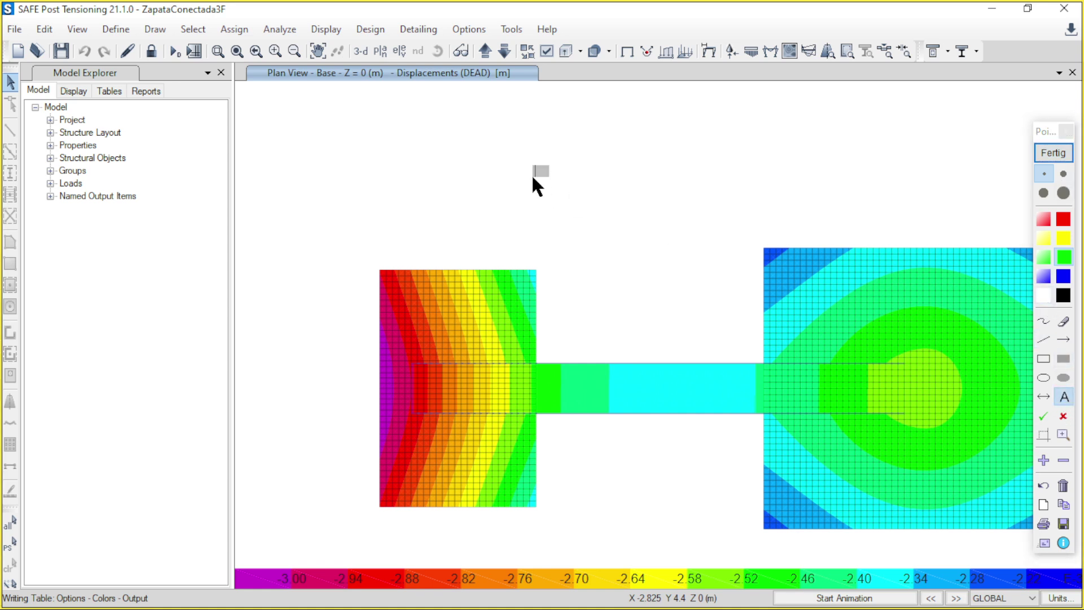
click(1043, 193)
click(523, 190)
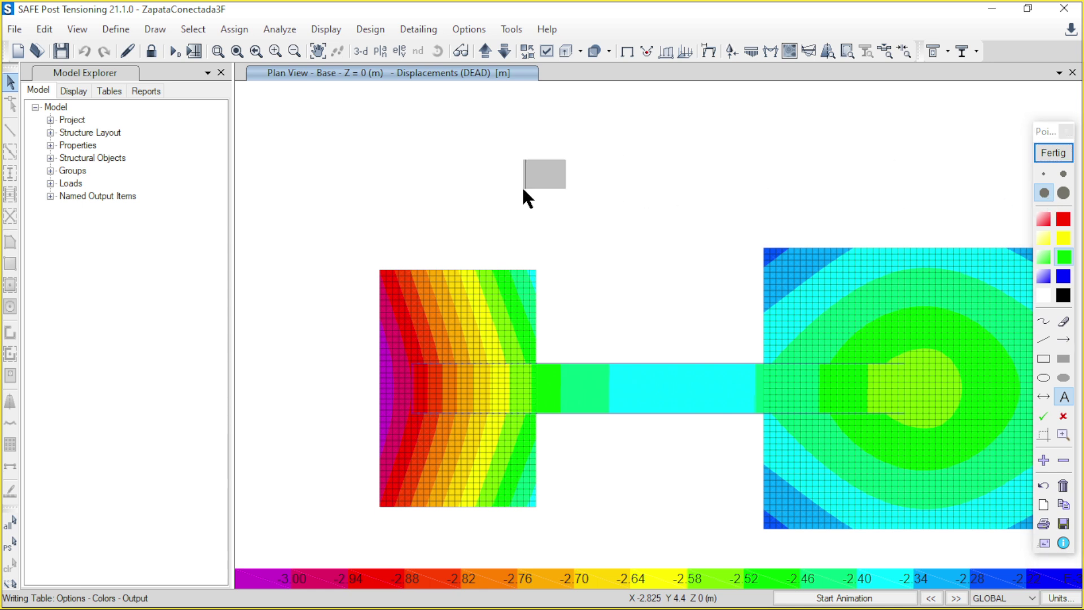
text(1.2d)
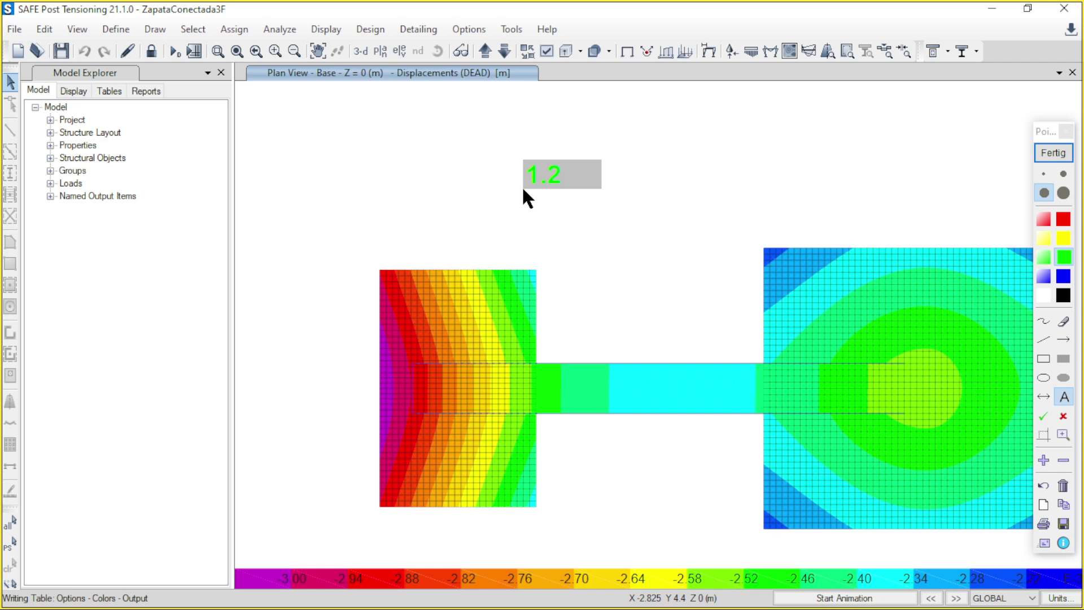
key(BackSpace)
key(BackSpace)
key(BackSpace)
key(BackSpace)
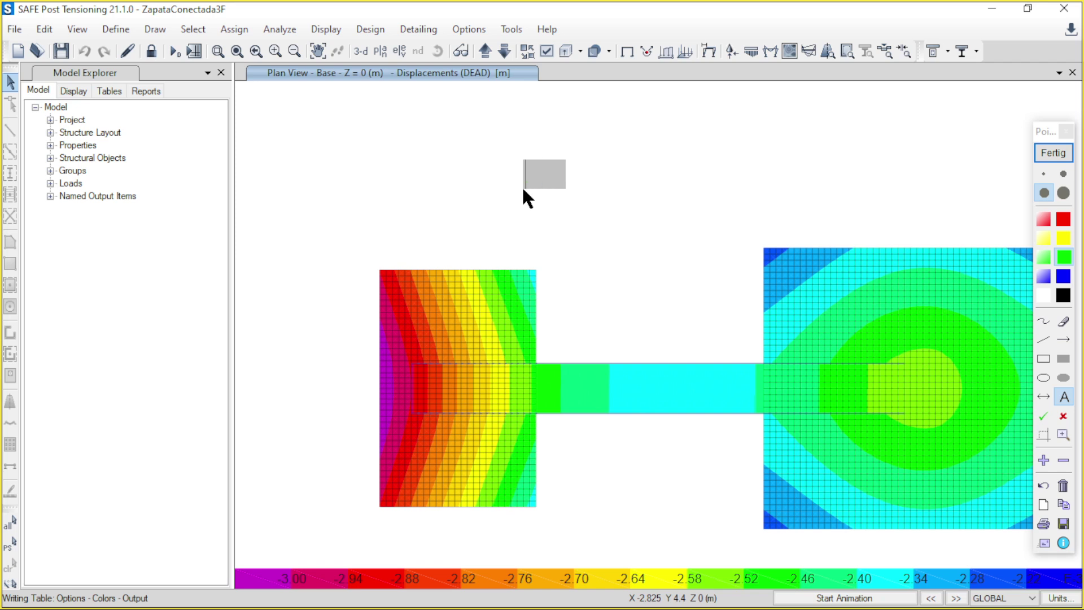
Step: Write the load combination "1.2D+1.6L" in black text above the smaller footing, and end the annotation
click(1067, 305)
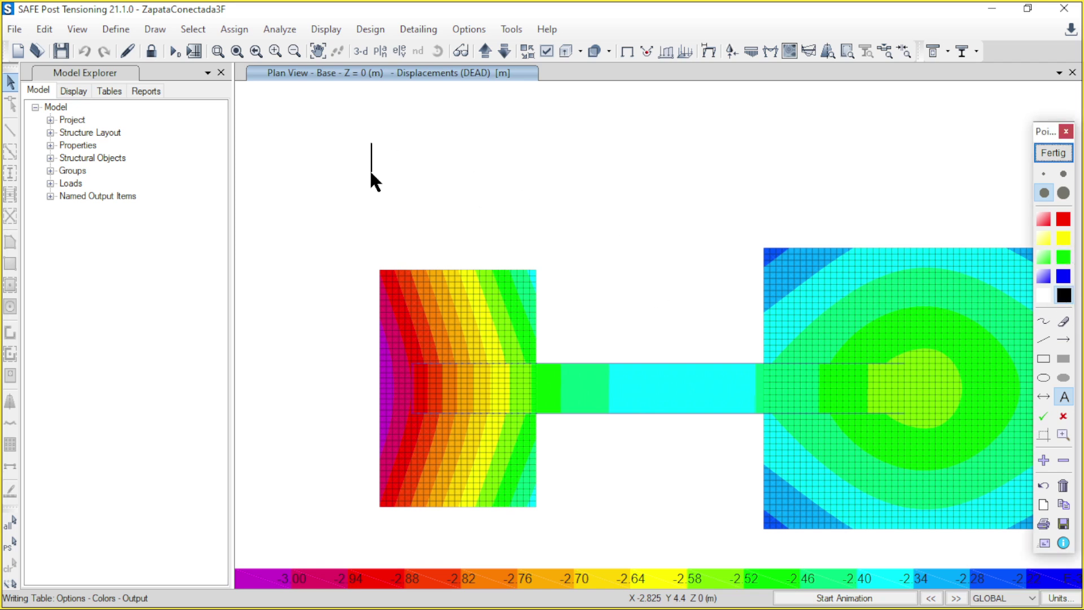
click(397, 185)
text(1.2d)
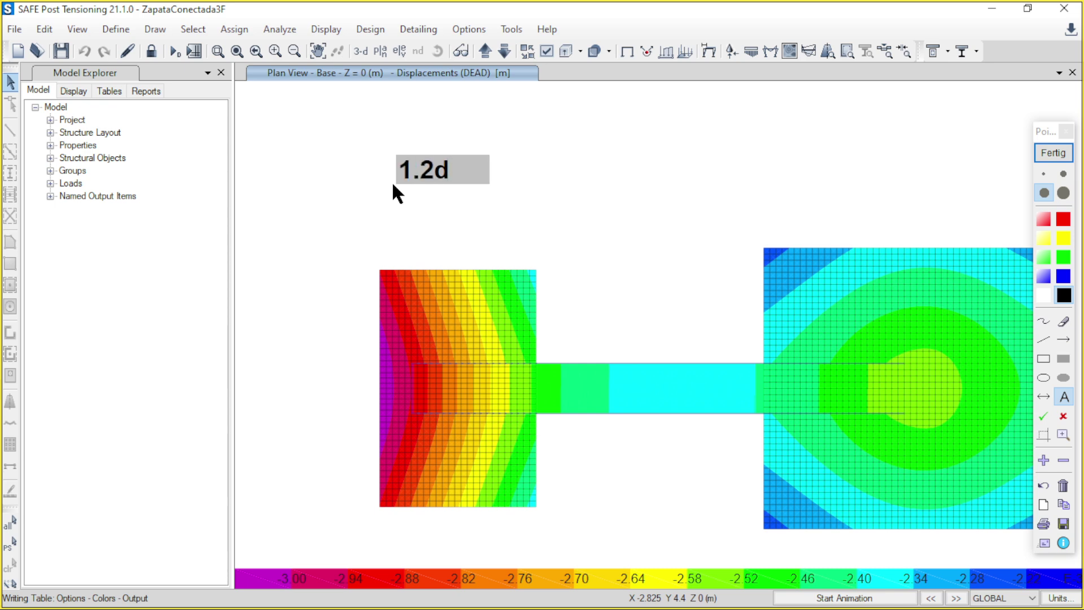
key(BackSpace)
text(D+1.6l)
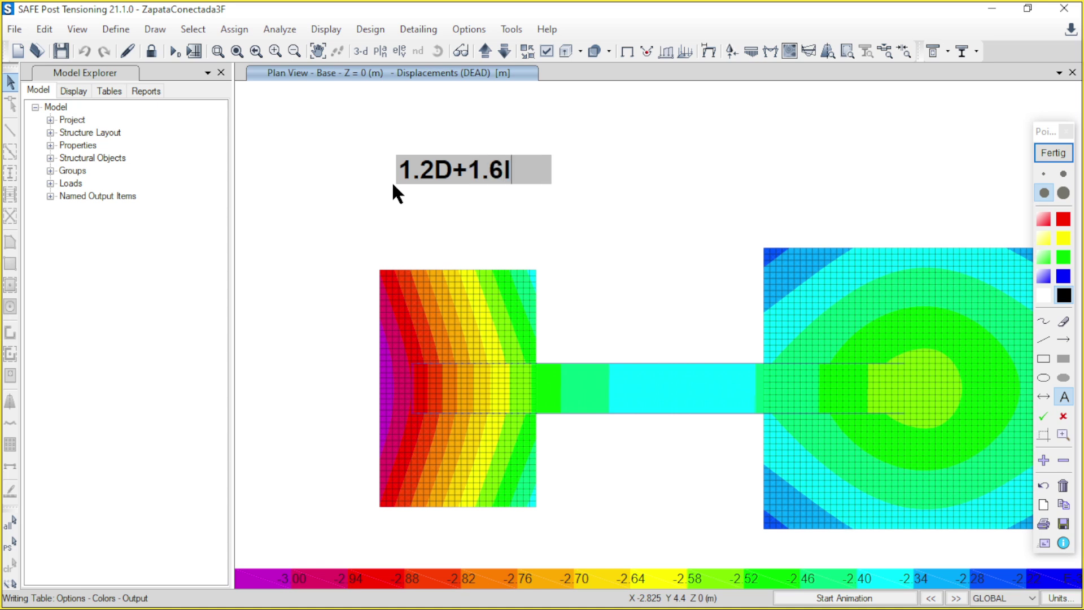
key(BackSpace)
text(L)
click(394, 185)
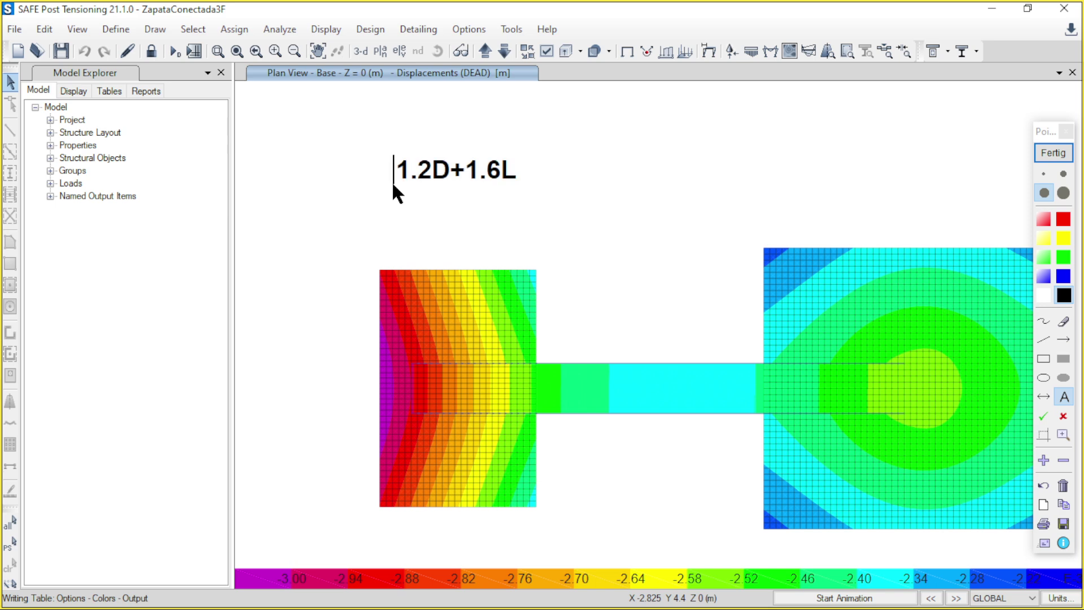
click(1053, 156)
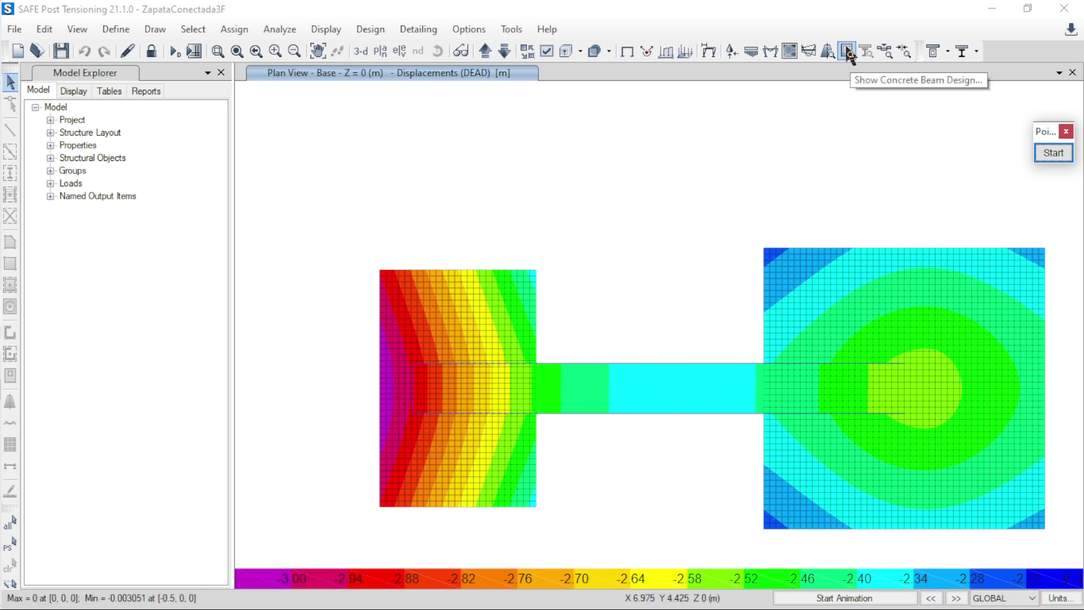
Step: Try to display the Shear 2-2 beam diagram for combination R2: 1.2D+1.6L, and return to the undeformed shape
click(771, 52)
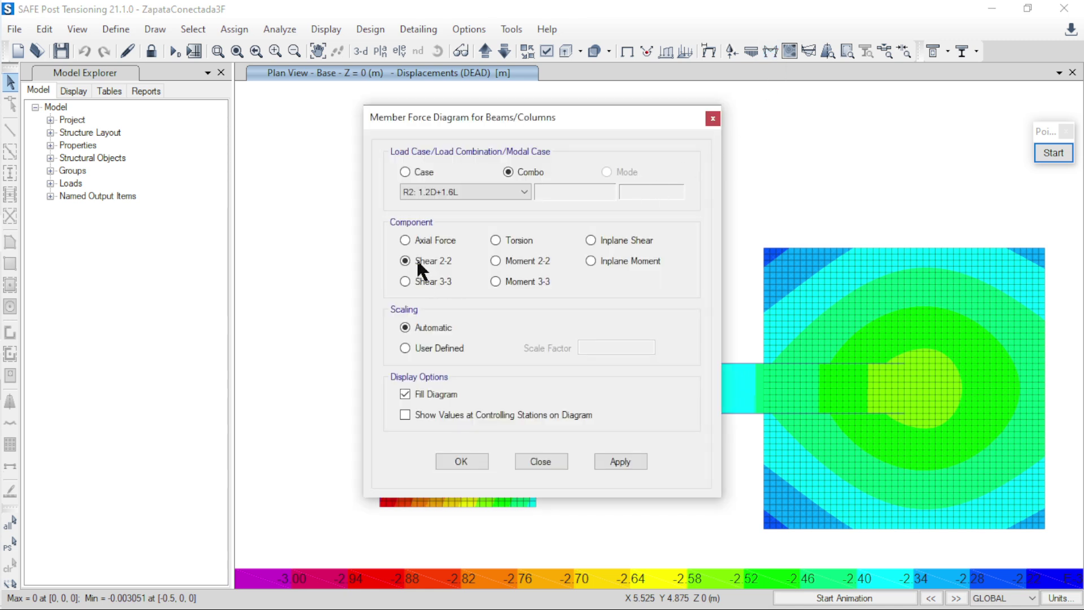
click(620, 461)
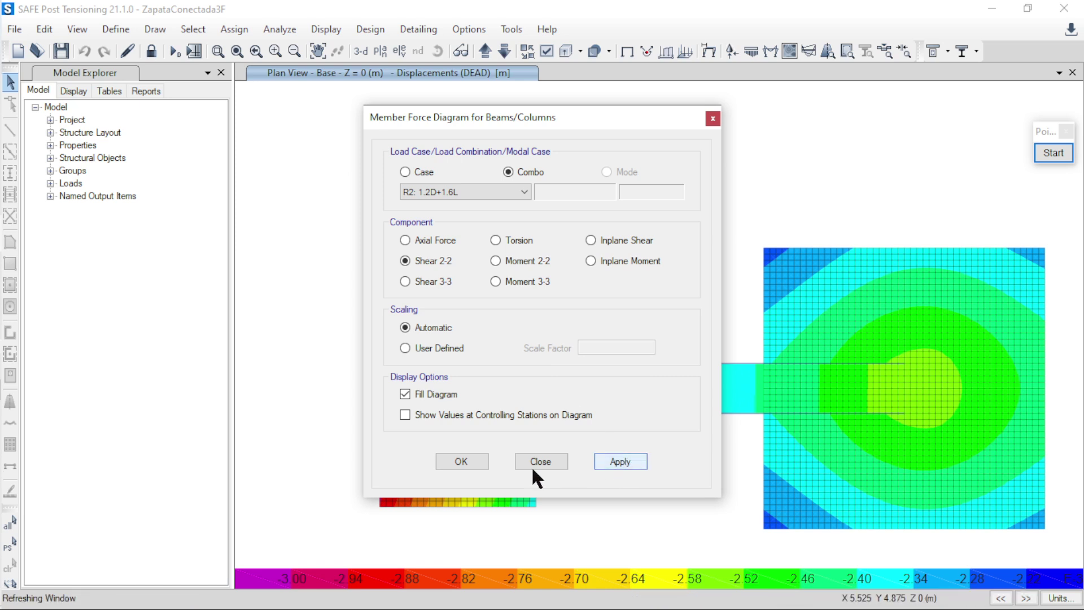
click(456, 465)
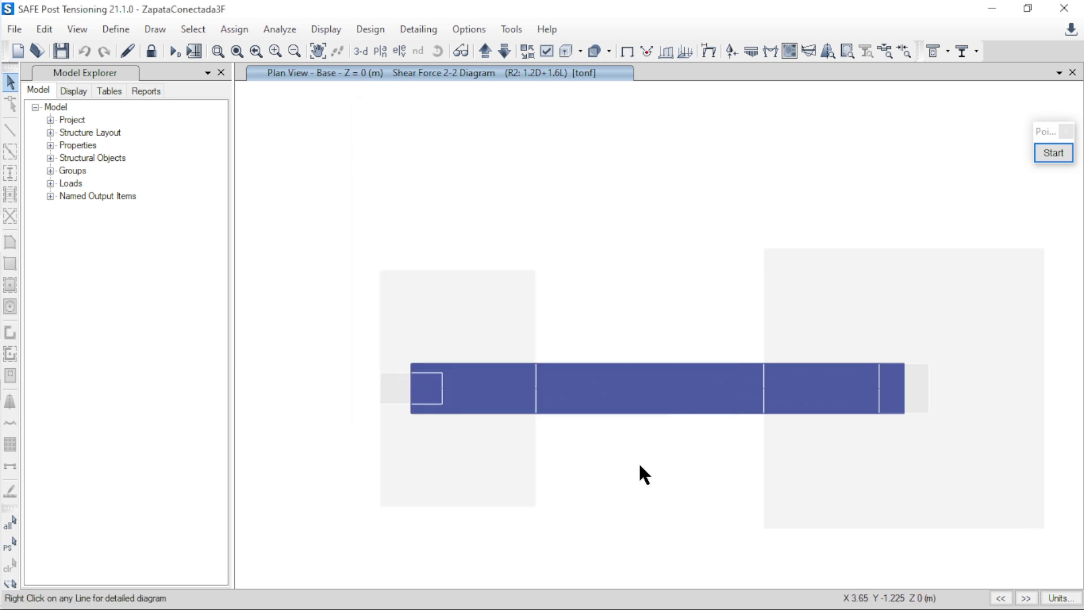
click(632, 56)
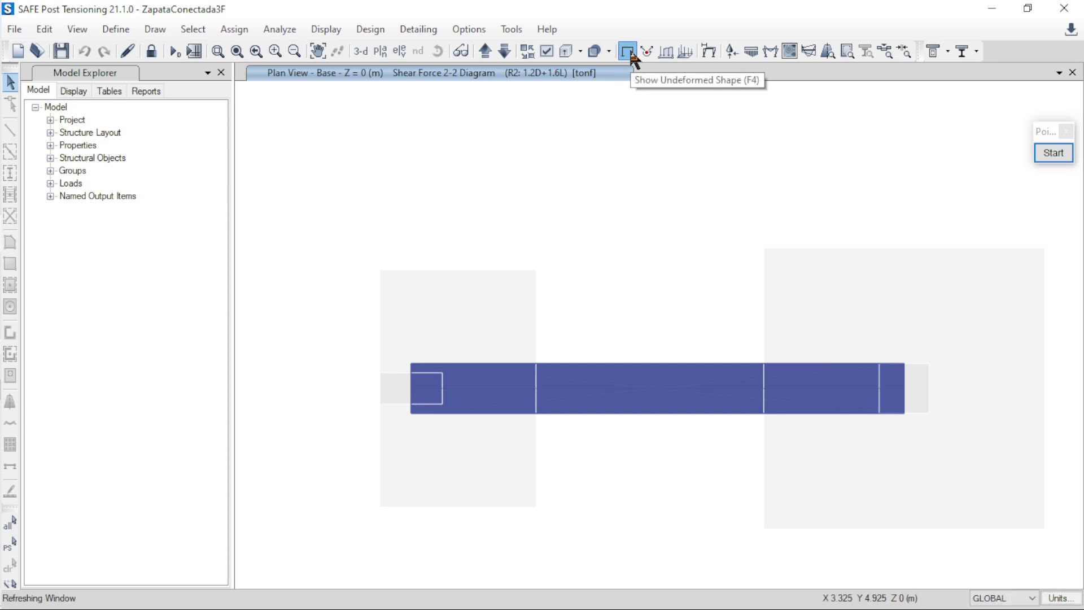
Step: Display the beam's filled Shear 2-2 diagram for combination R2: 1.2D+1.6L with automatic scaling
click(771, 52)
click(610, 461)
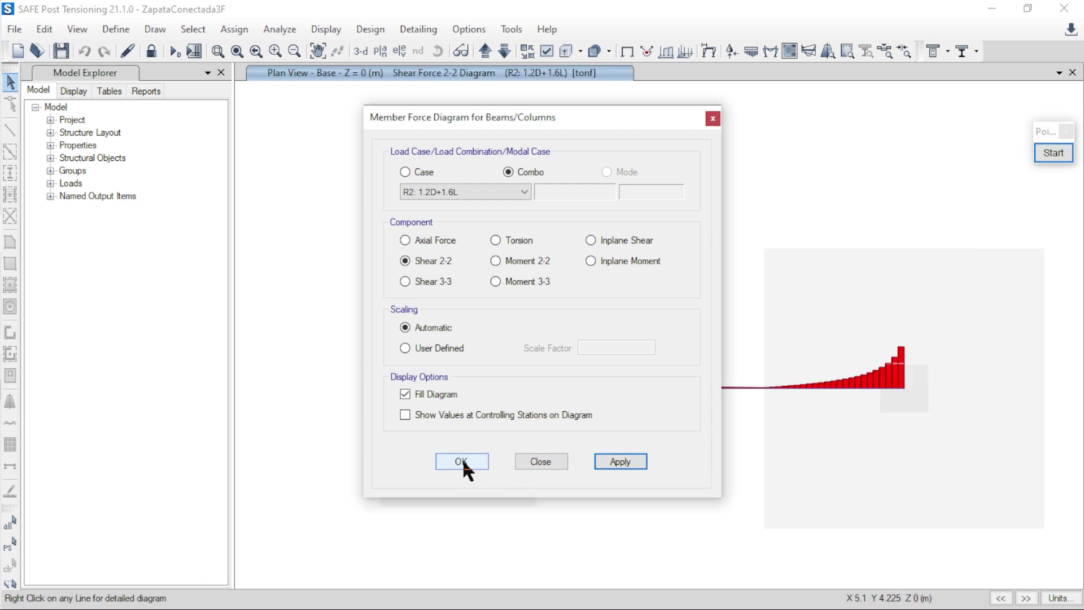
click(461, 460)
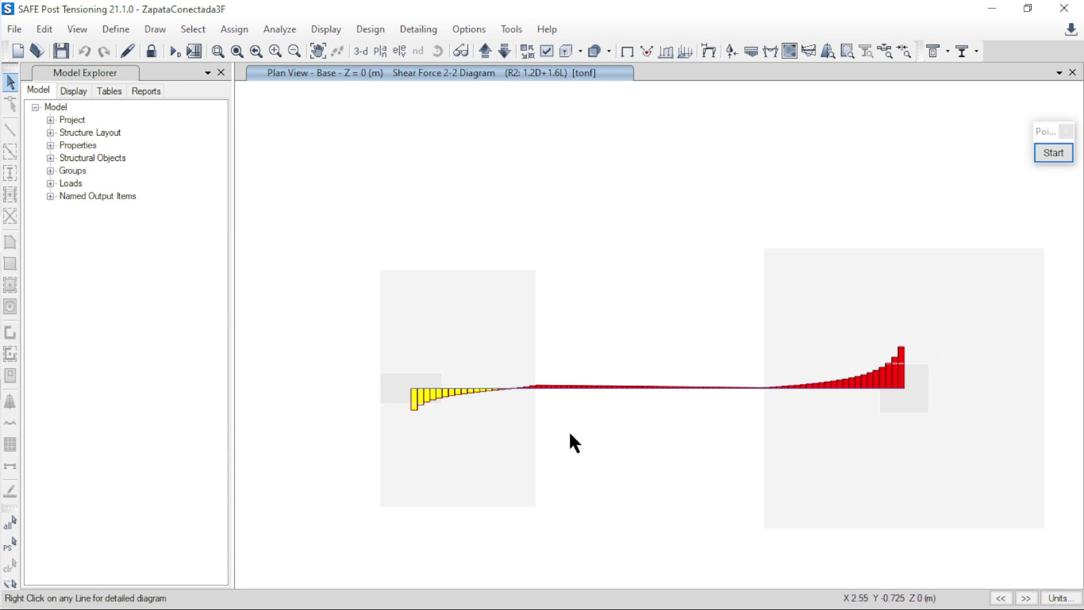
scroll(568, 429, up, 1)
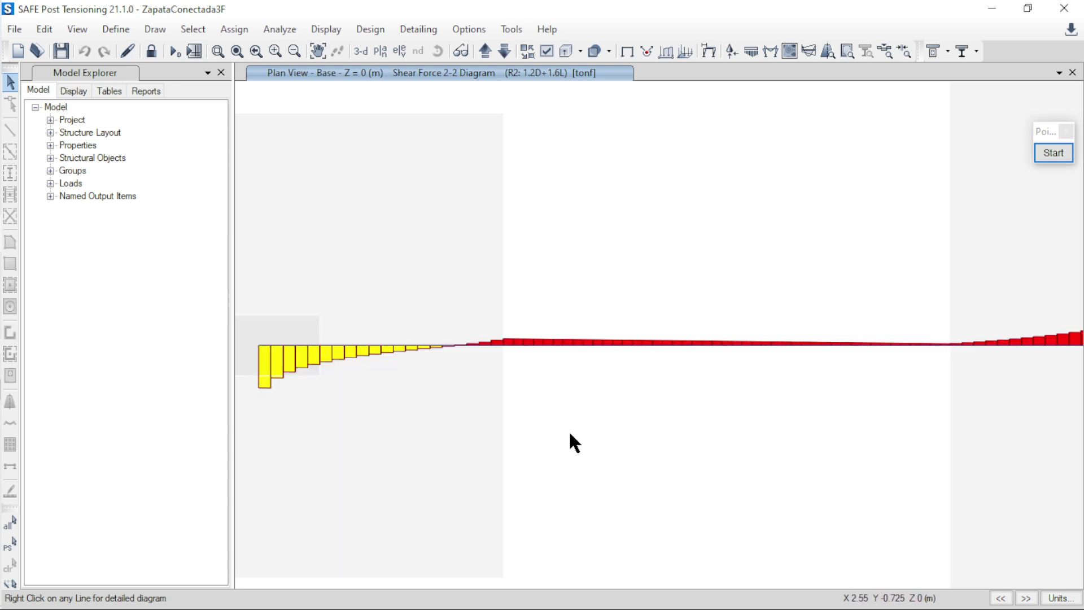
scroll(472, 428, down, 1)
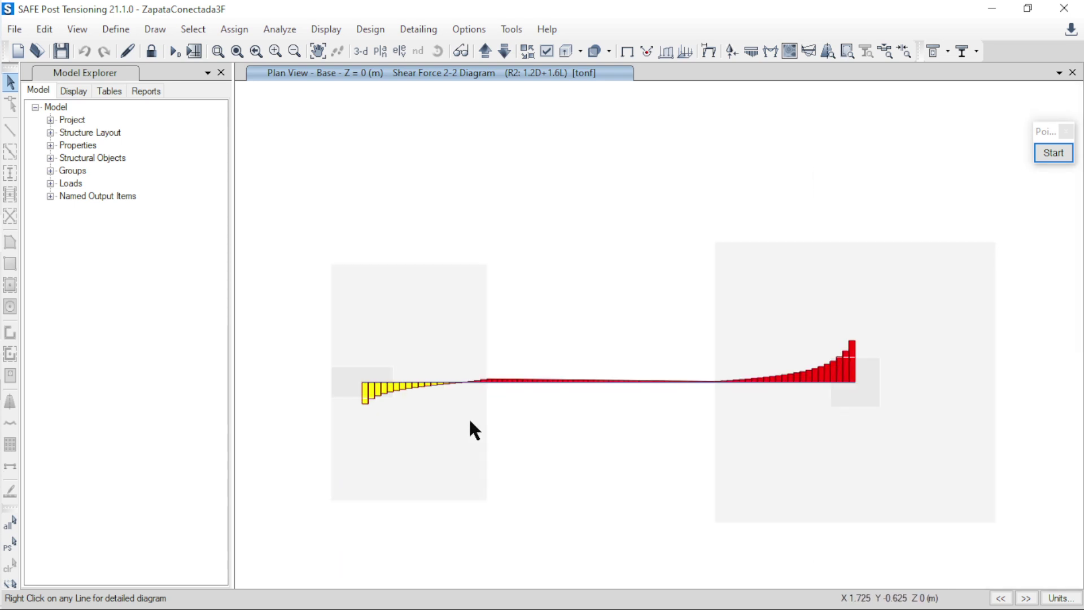
Step: Outline both columns on the shear diagram with thin black annotation rectangles
click(1053, 153)
click(1044, 359)
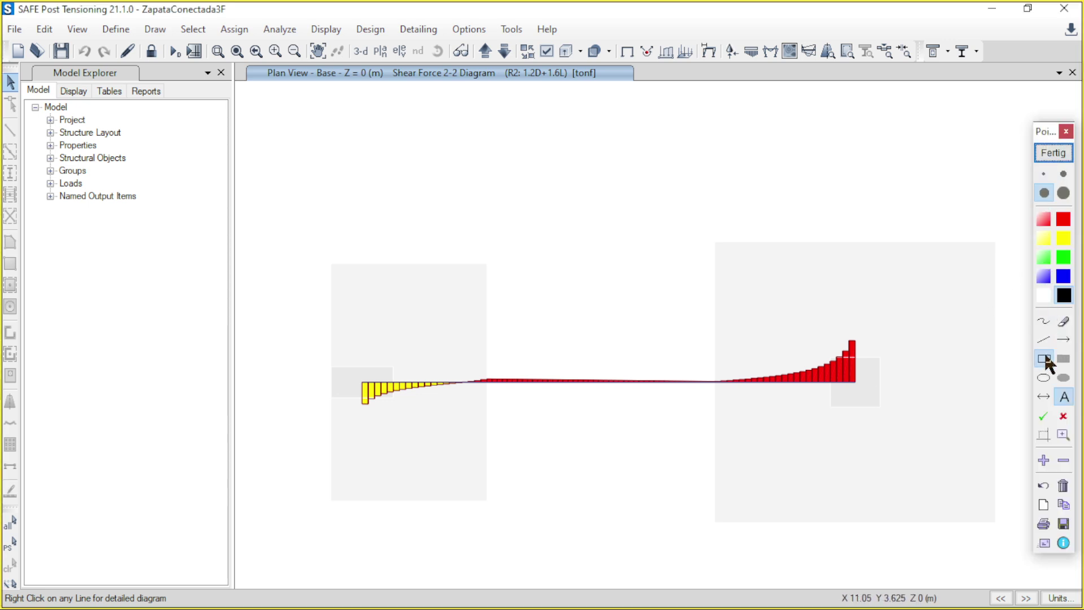
click(1044, 174)
drag(332, 370, 394, 398)
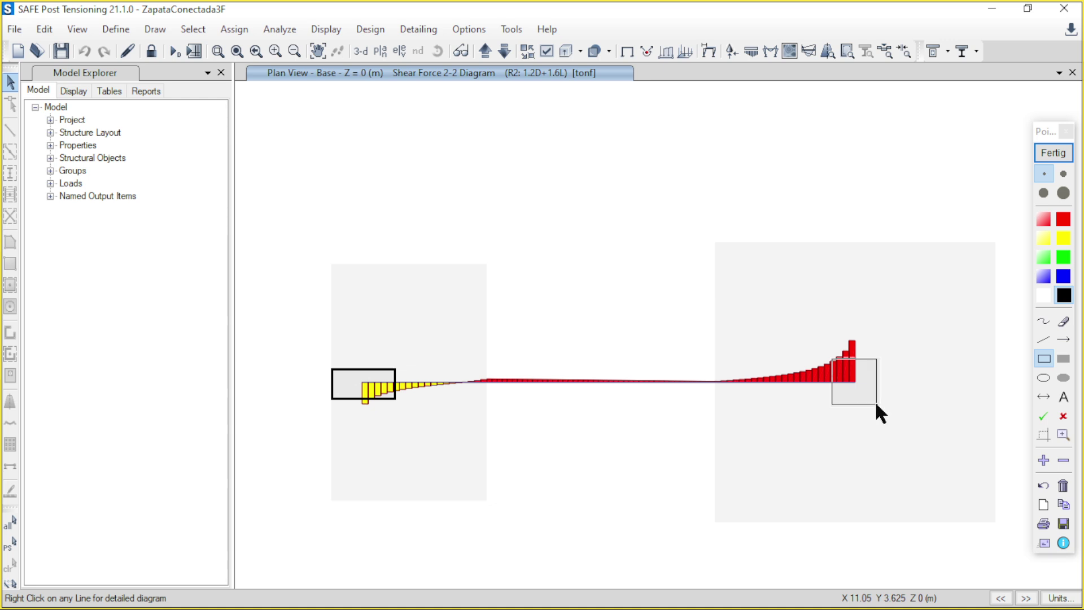
drag(875, 403, 879, 406)
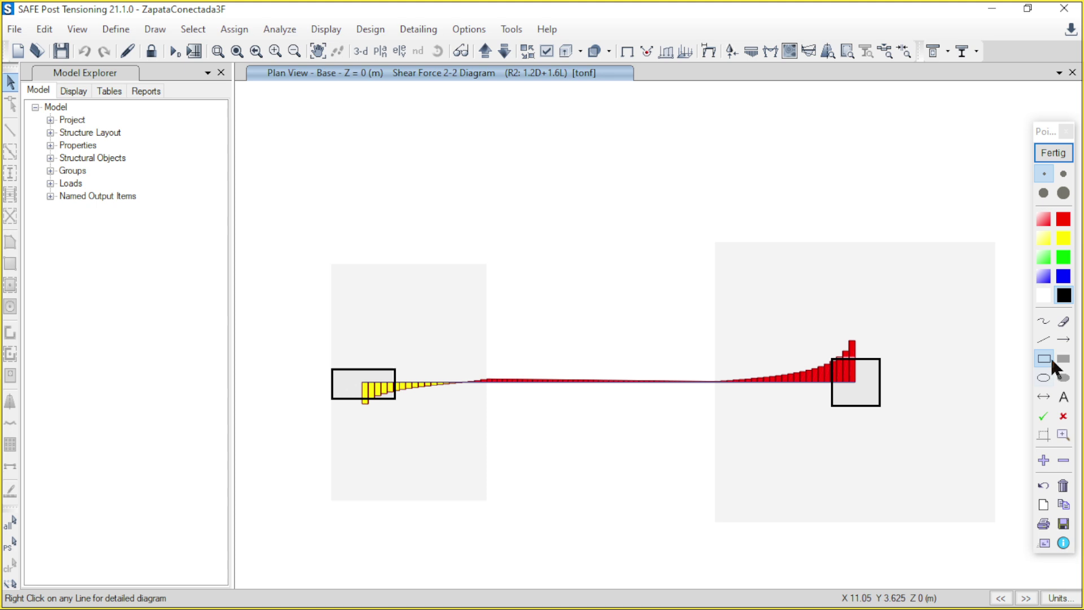
Step: Mark the inner face of each column with a vertical green arrow, upward at the larger footing and downward at the smaller, and end the annotation
click(1063, 340)
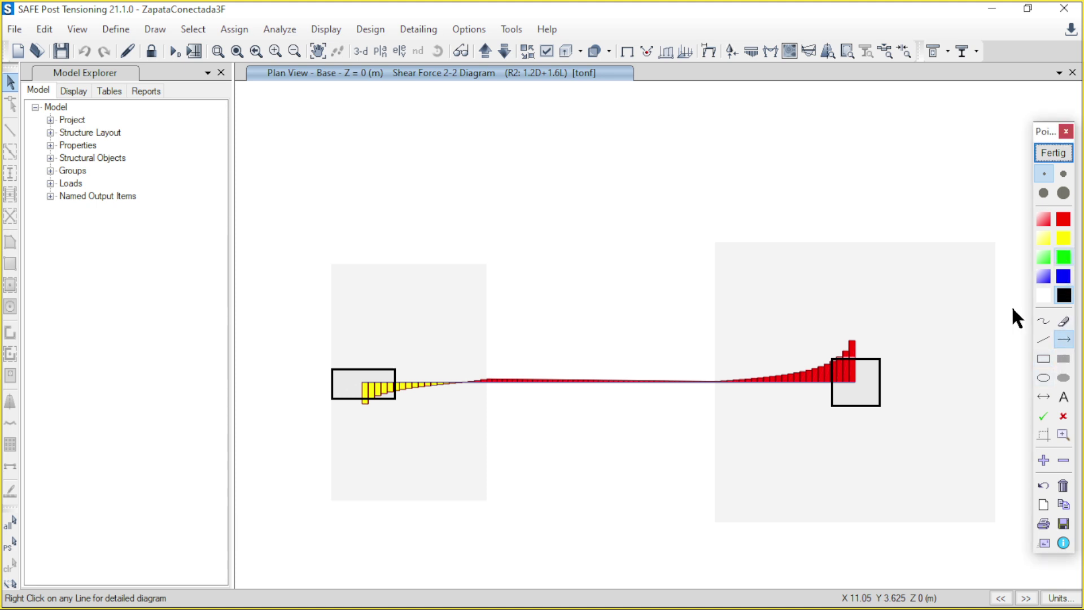
drag(830, 446, 829, 302)
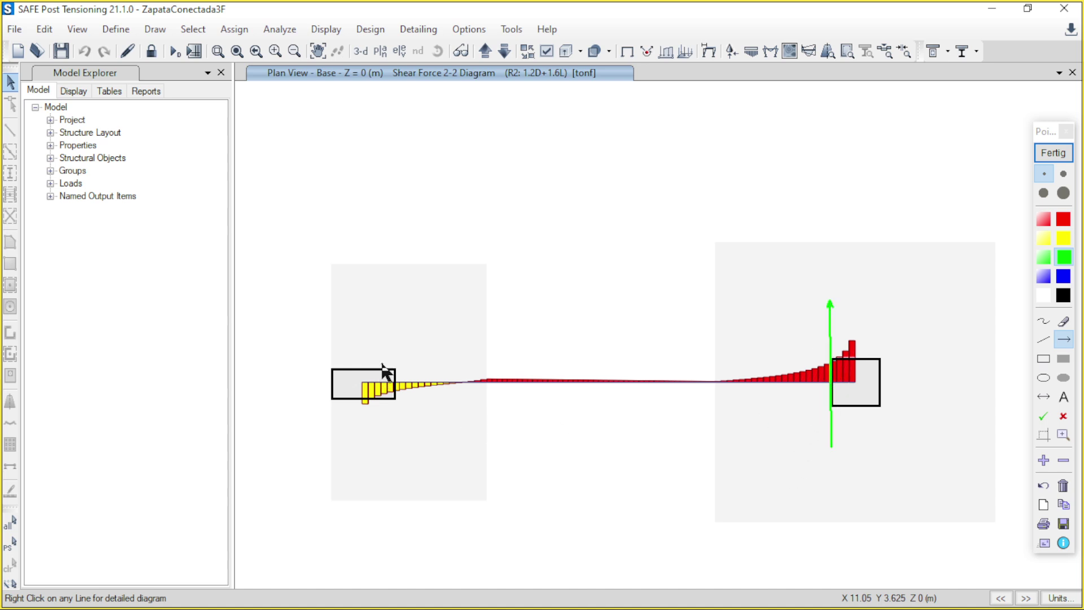
drag(398, 319, 398, 444)
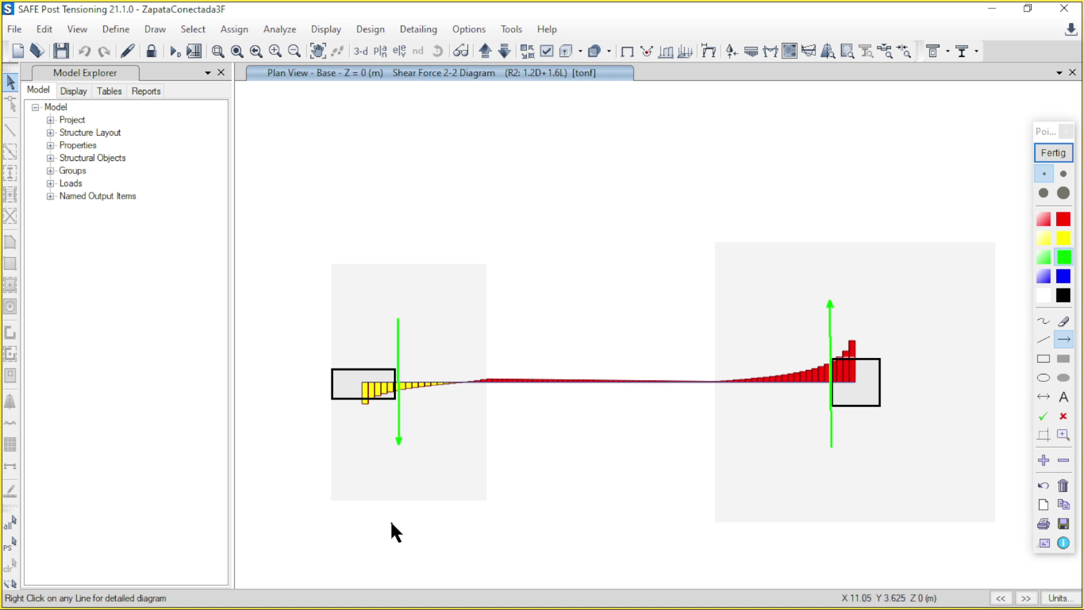
click(1052, 155)
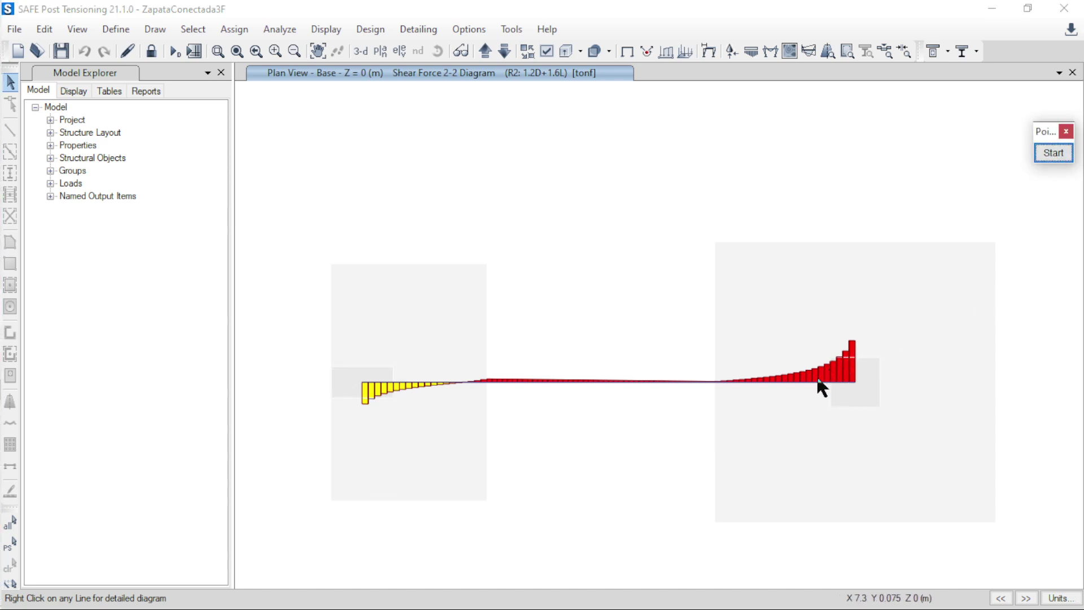
Step: Read the beam's shear value at the inner face of the larger footing's column
scroll(844, 390, up, 5)
scroll(849, 397, up, 1)
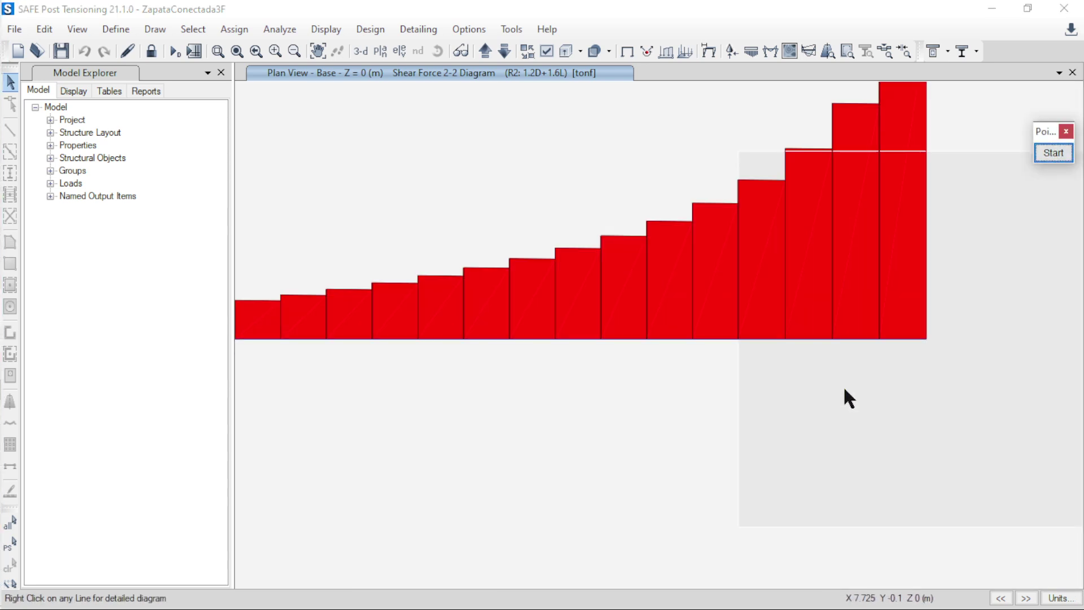
mouse_move(732, 338)
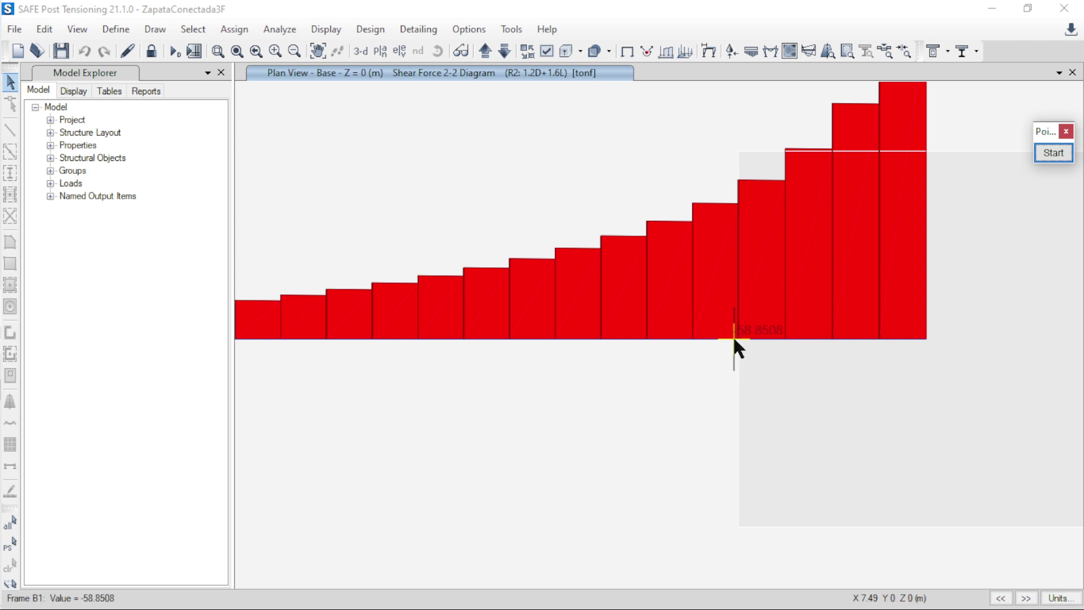
scroll(734, 337, up, 3)
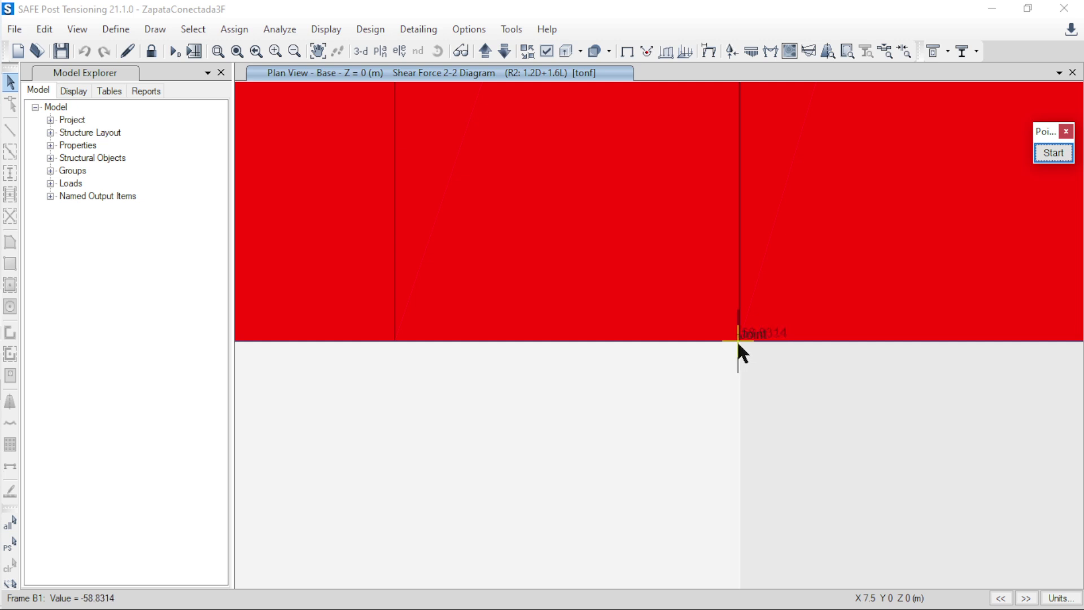
Step: Open the detailed shear, moment and deflection diagrams of the connecting beam
scroll(727, 336, down, 5)
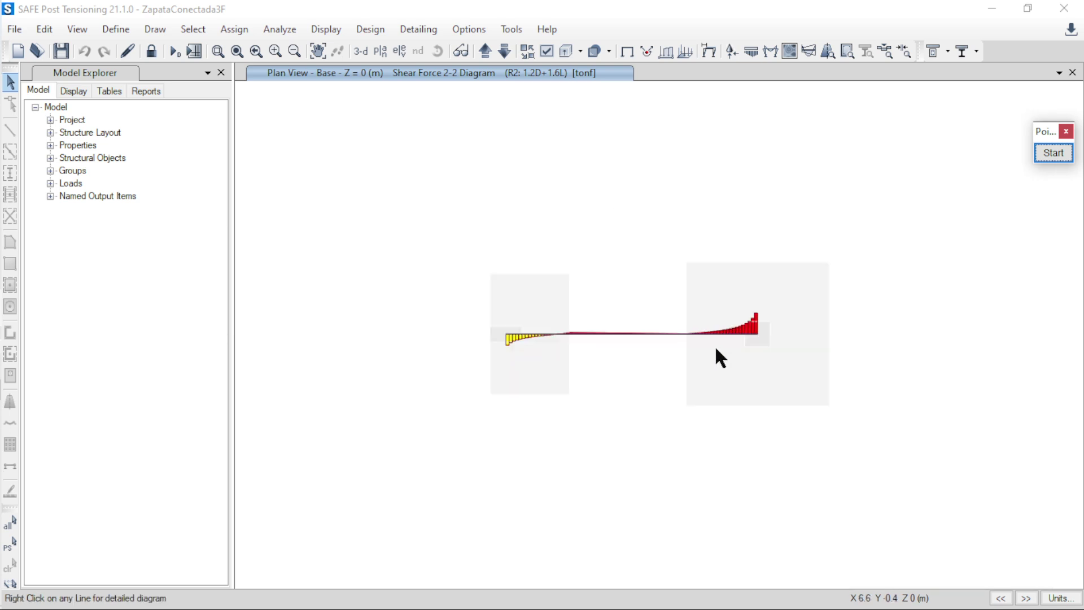
mouse_move(640, 338)
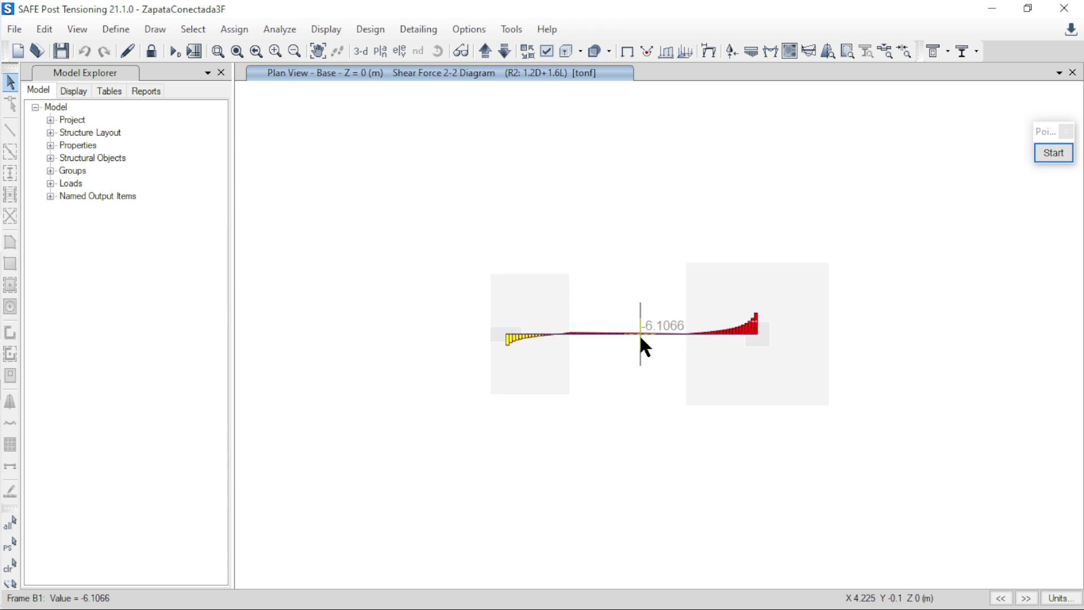
right_click(640, 337)
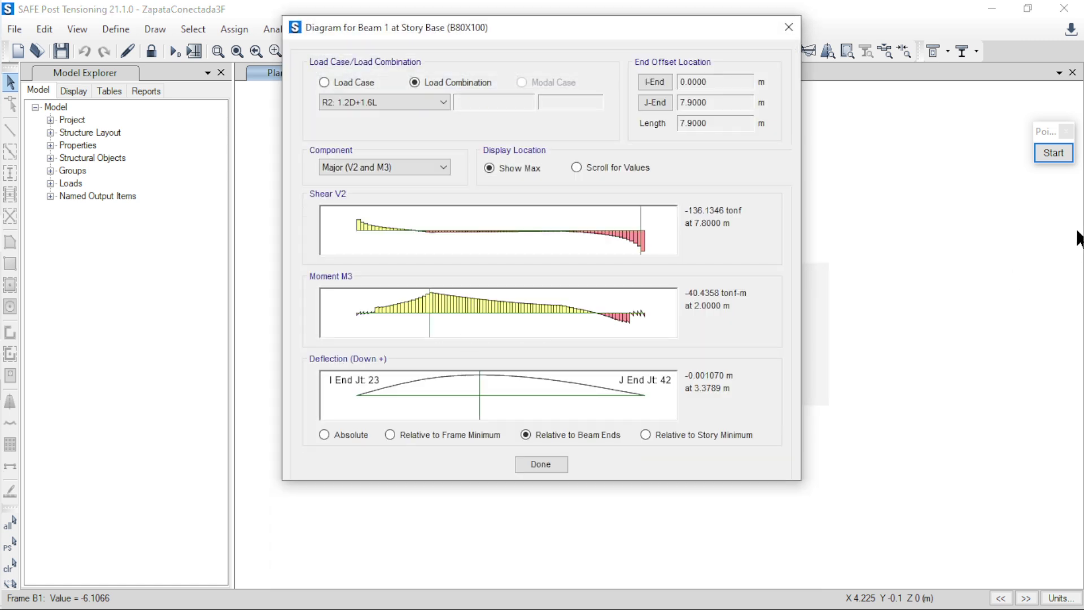
Step: Start annotating and draw a filled green rectangle beneath the beam diagrams to represent the connecting beam
click(1053, 153)
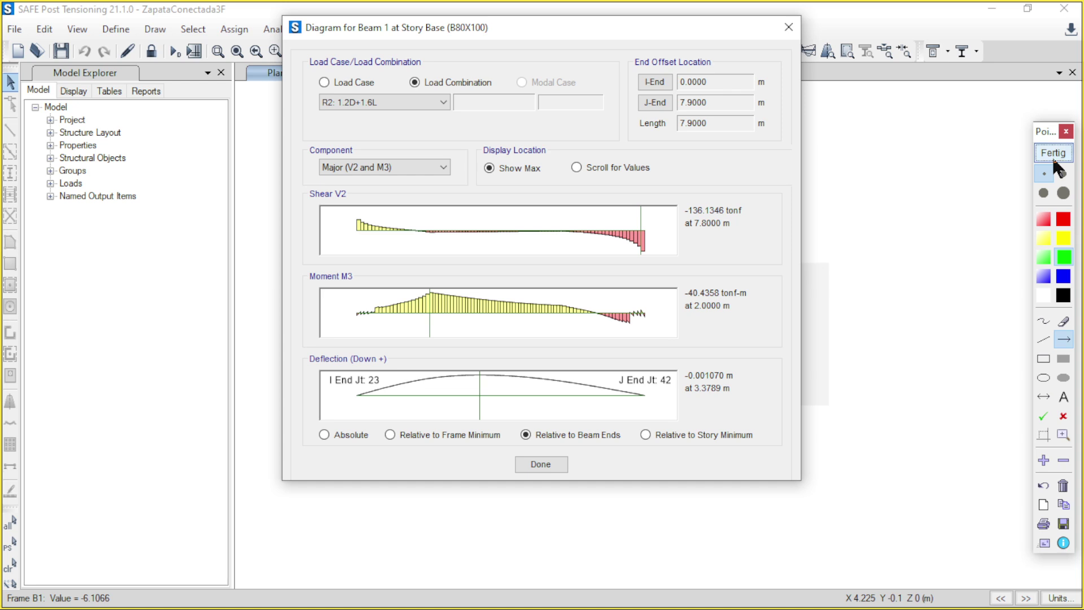
click(1064, 358)
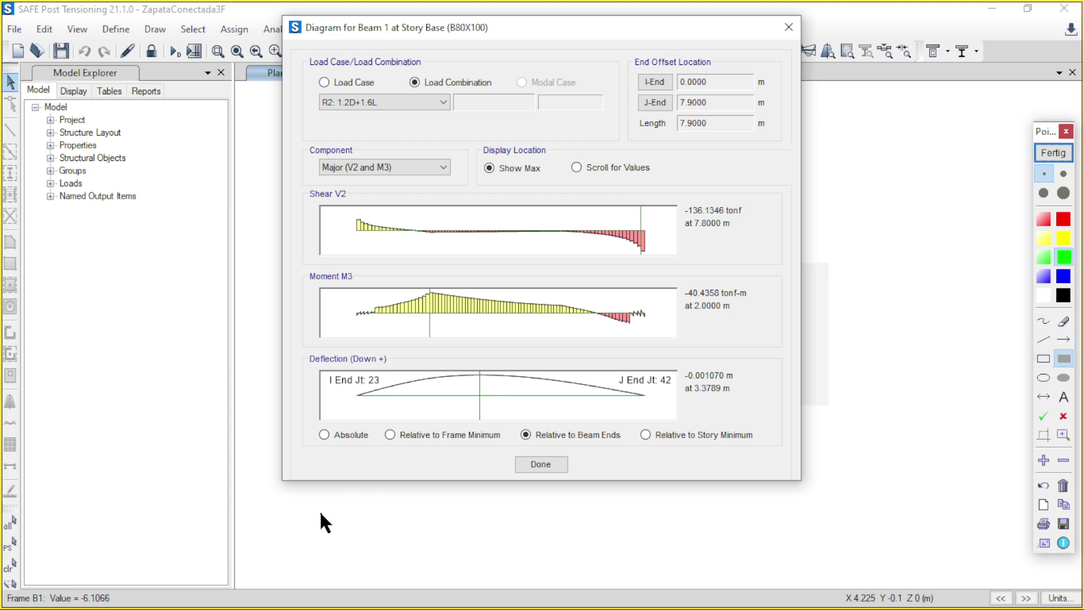
mouse_move(305, 515)
mouse_down()
mouse_move(778, 593)
mouse_move(793, 567)
mouse_up()
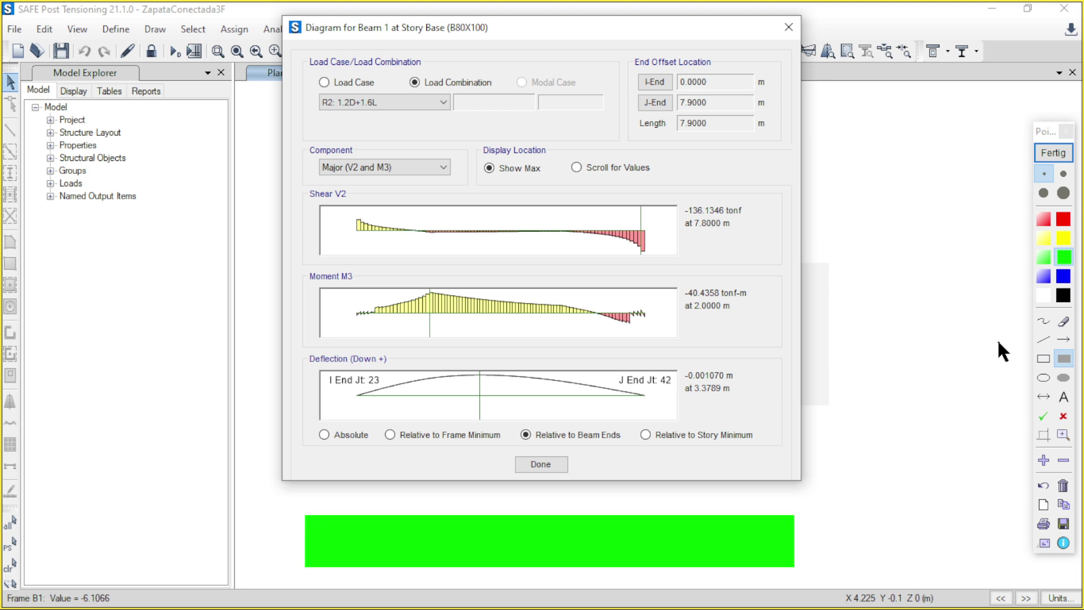
Step: Outline a column at each end of the green beam sketch with black unfilled rectangles
click(1042, 358)
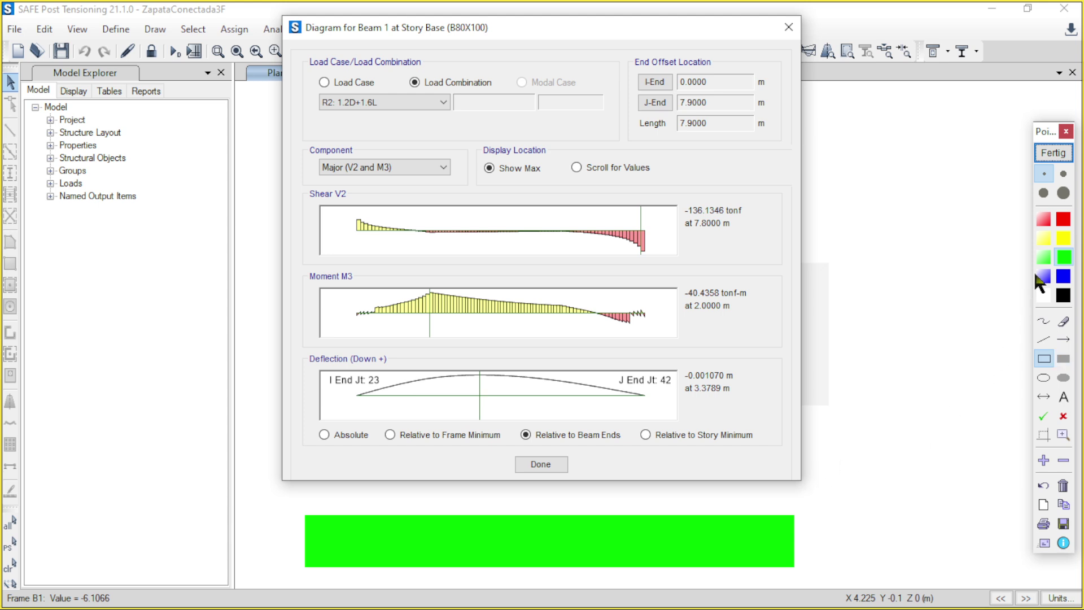
click(1065, 297)
mouse_move(756, 446)
mouse_down()
mouse_move(809, 557)
mouse_move(827, 566)
mouse_up()
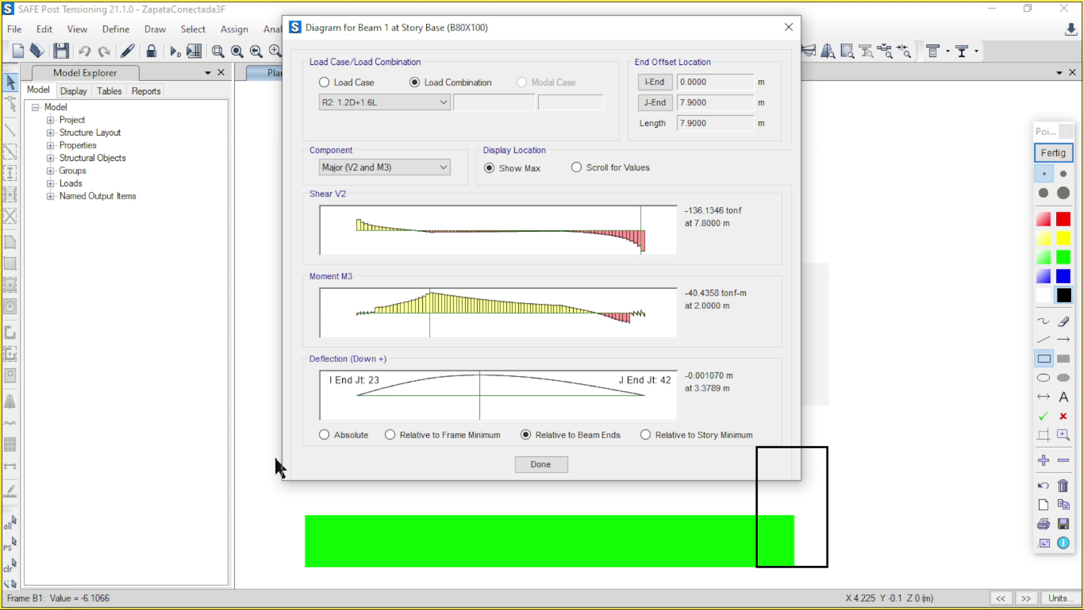
mouse_move(264, 431)
mouse_down()
mouse_move(284, 525)
mouse_move(339, 567)
mouse_up()
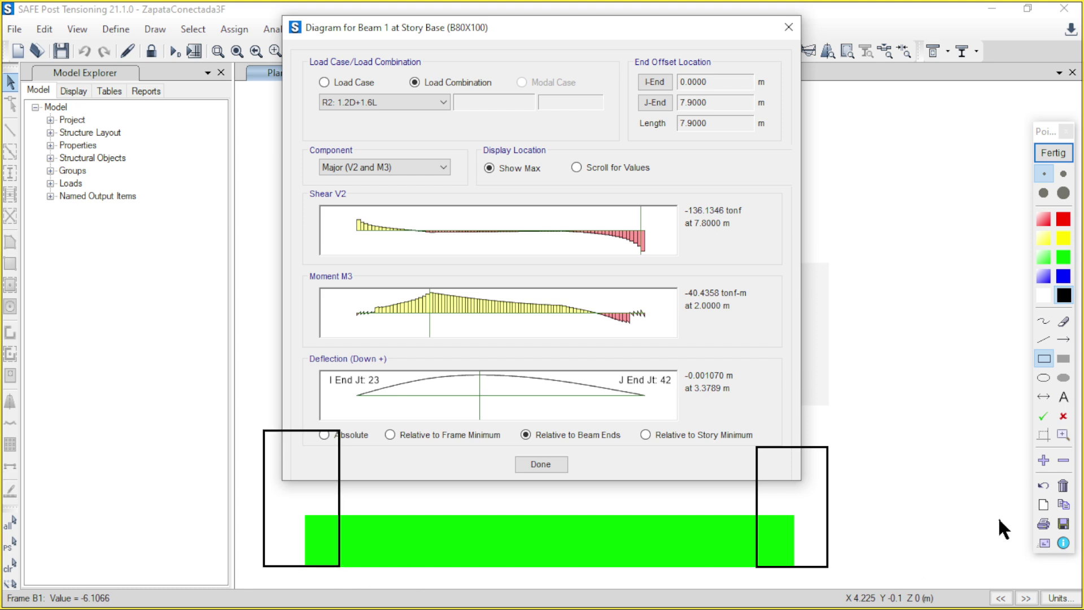
Step: Mark the inner face of both sketched columns with red cross marks just above the green beam
click(1063, 338)
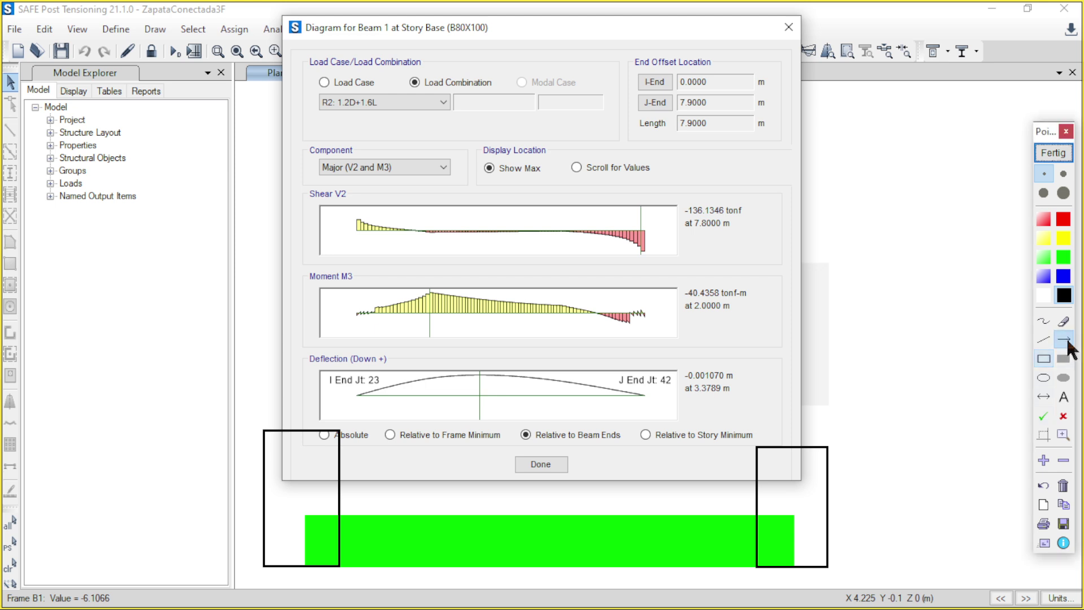
click(1043, 416)
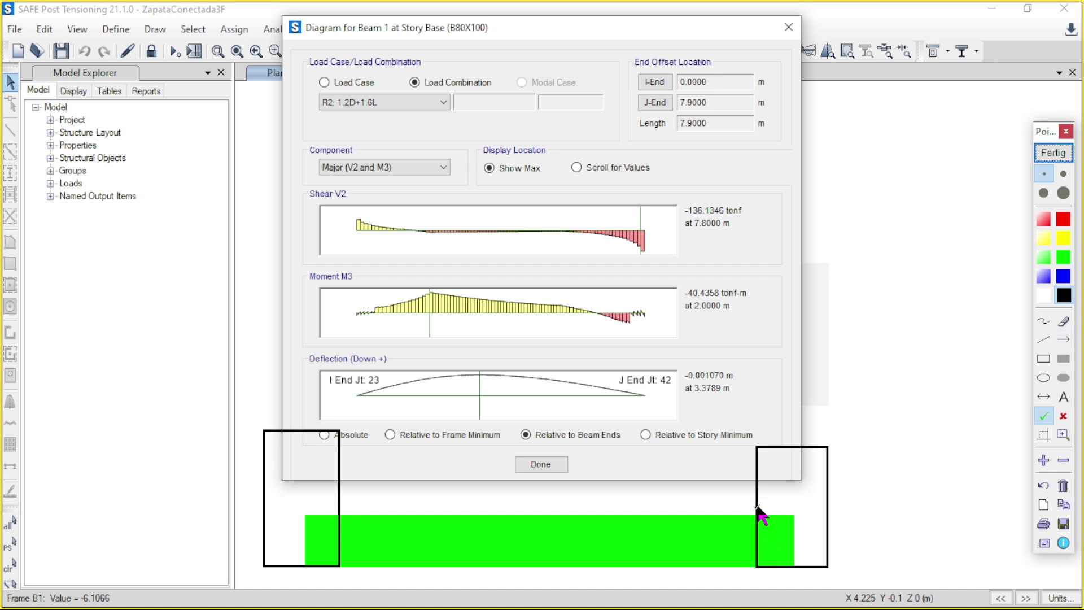
click(1063, 416)
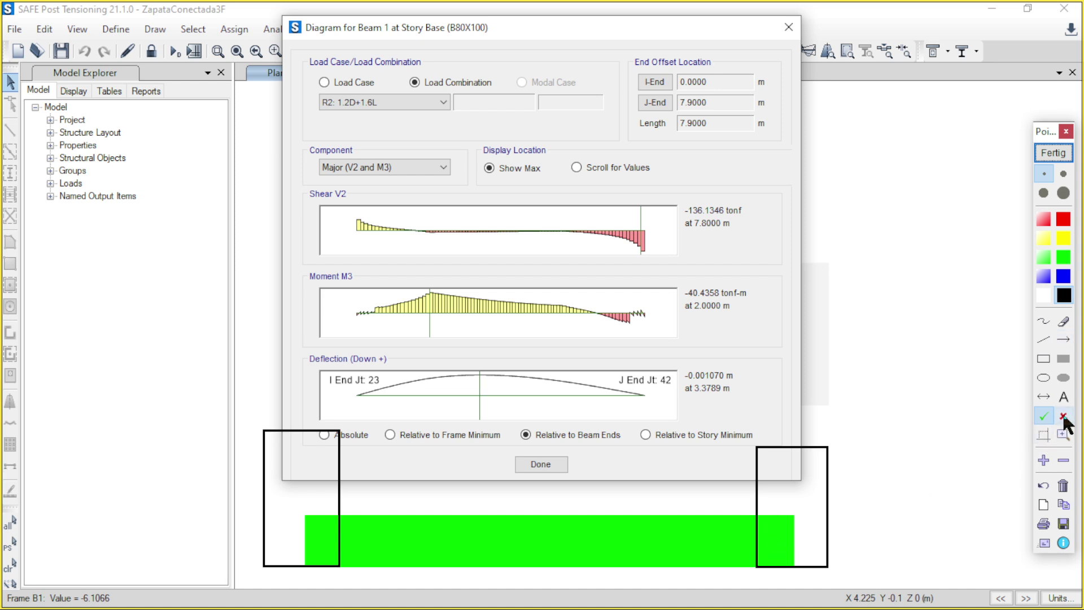
click(749, 507)
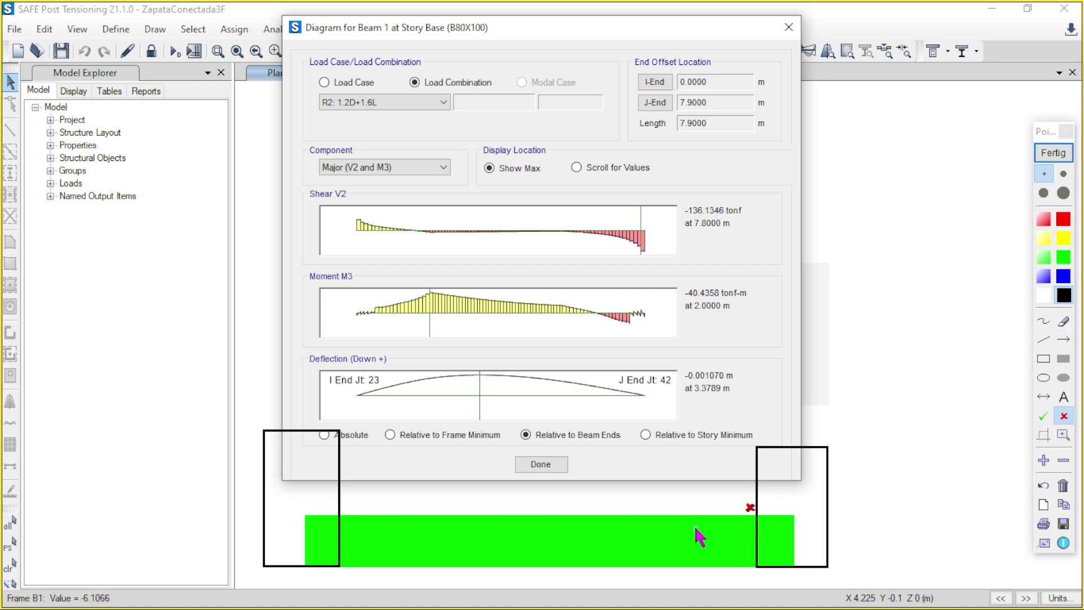
click(347, 508)
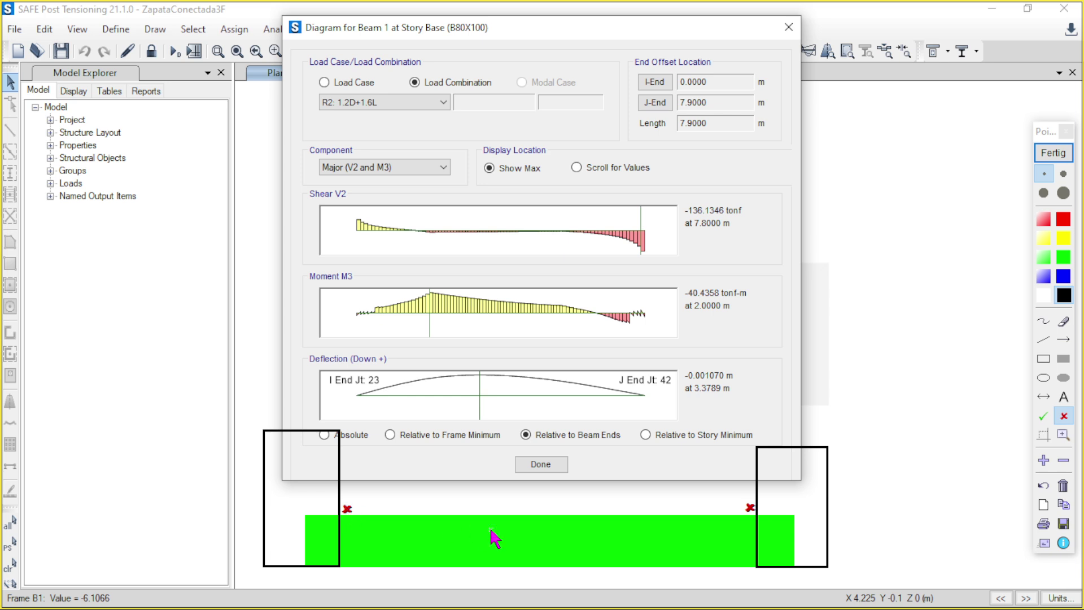
Step: Draw a black arrow along the full beam length and a red arrow from the I-End to the far column's inner face, and end the annotation
click(1063, 339)
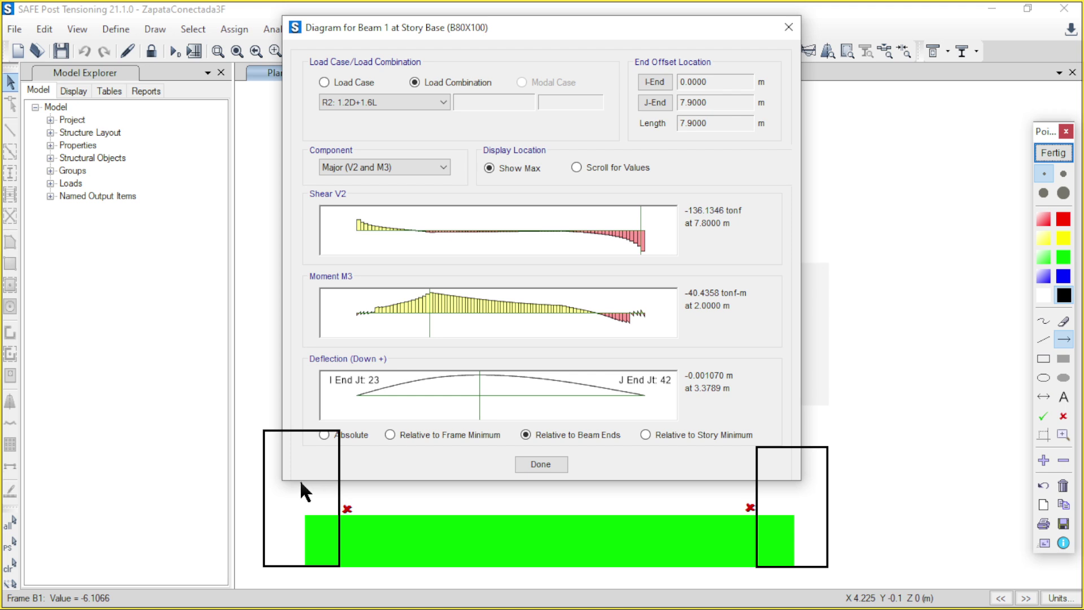
drag(299, 479, 792, 480)
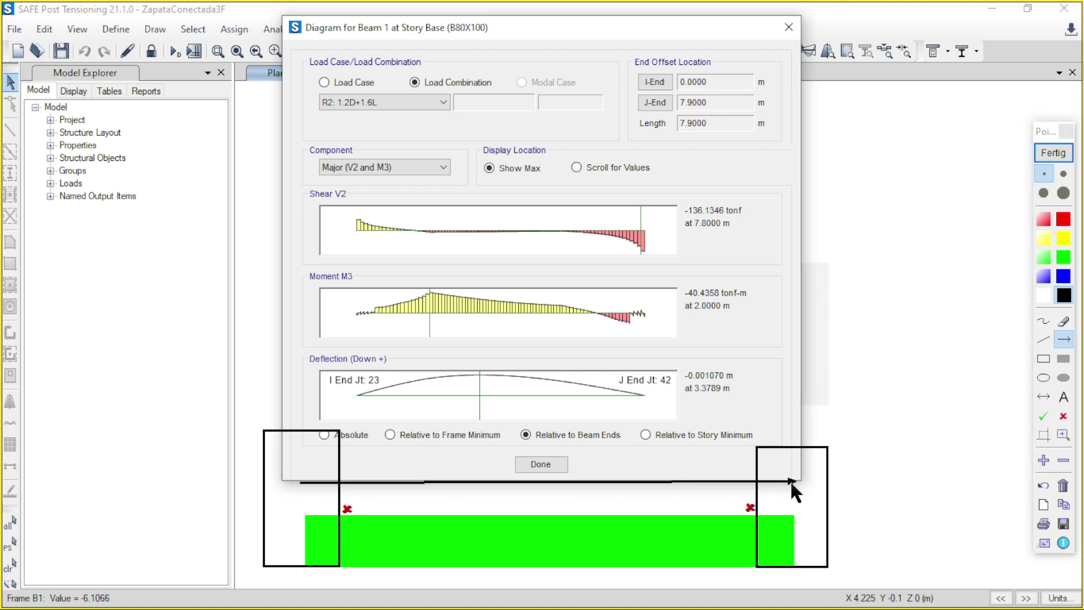
click(1063, 219)
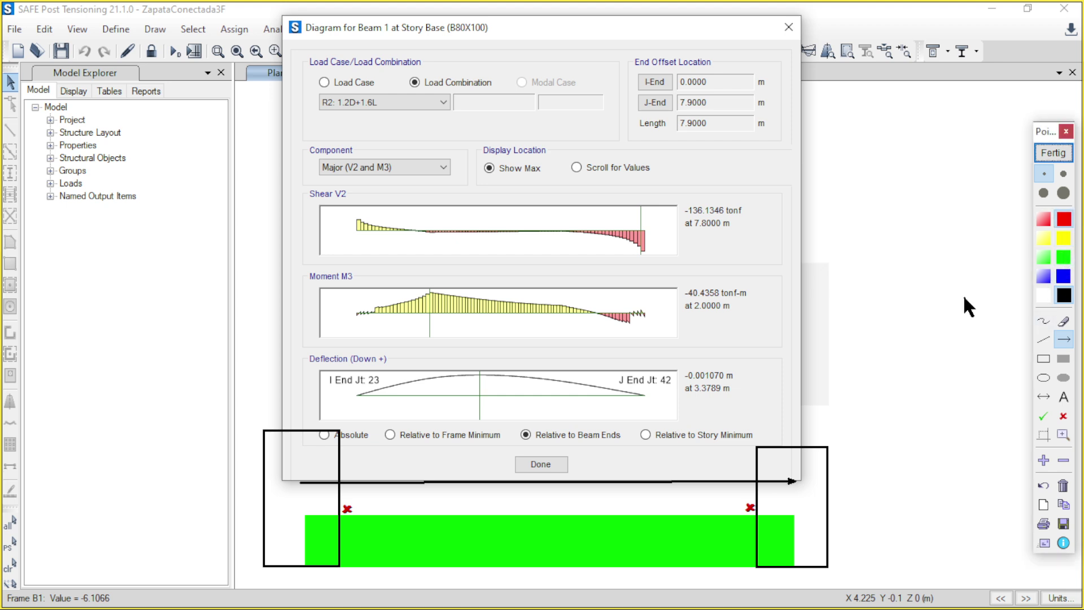
mouse_move(302, 495)
mouse_down()
mouse_move(794, 490)
mouse_move(751, 497)
mouse_up()
drag(752, 499, 752, 499)
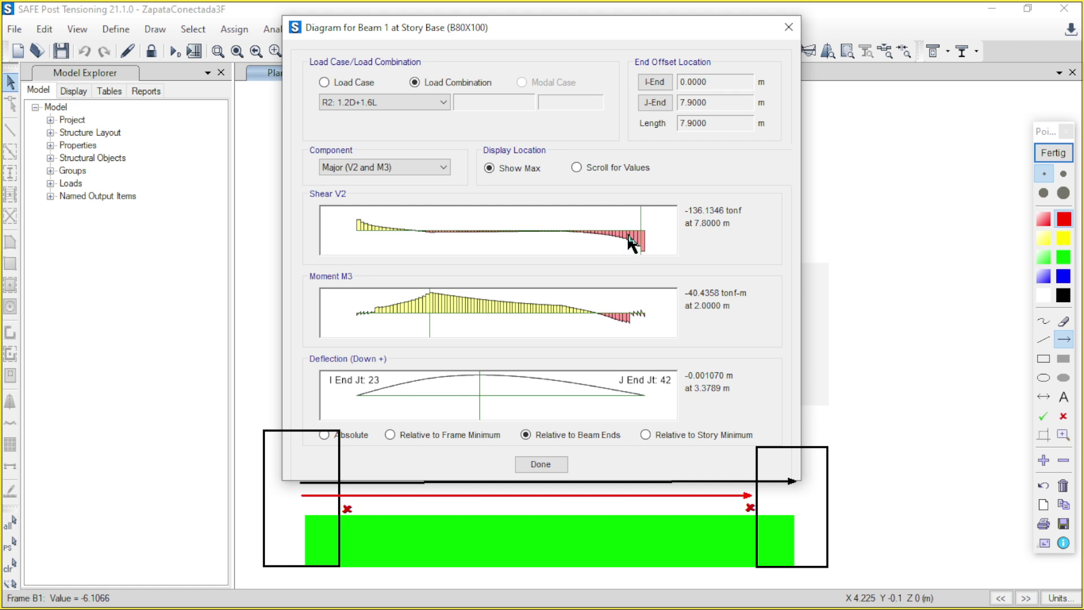
click(1053, 153)
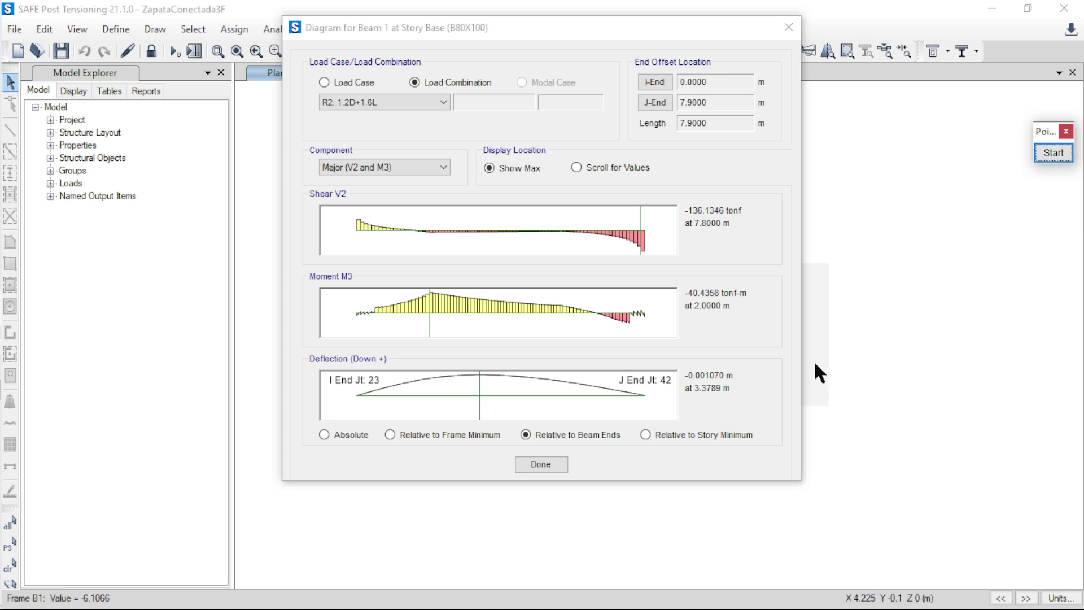
Step: Read the beam's shear at 7.5 m using Scroll for Values, and close the diagrams
click(601, 164)
double_click(716, 168)
text(7.5)
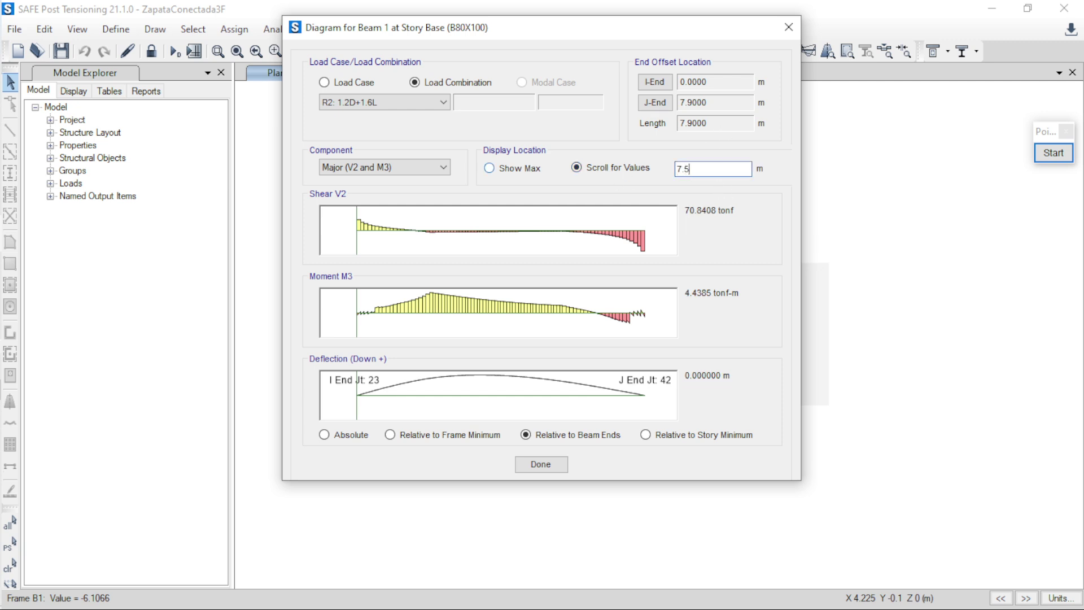
key(Tab)
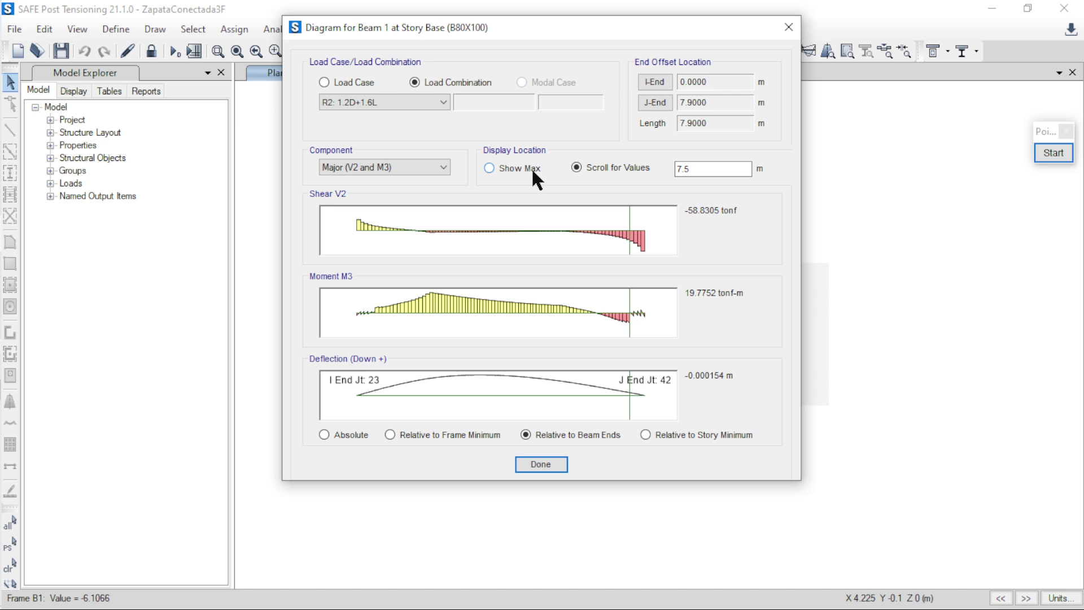
click(534, 466)
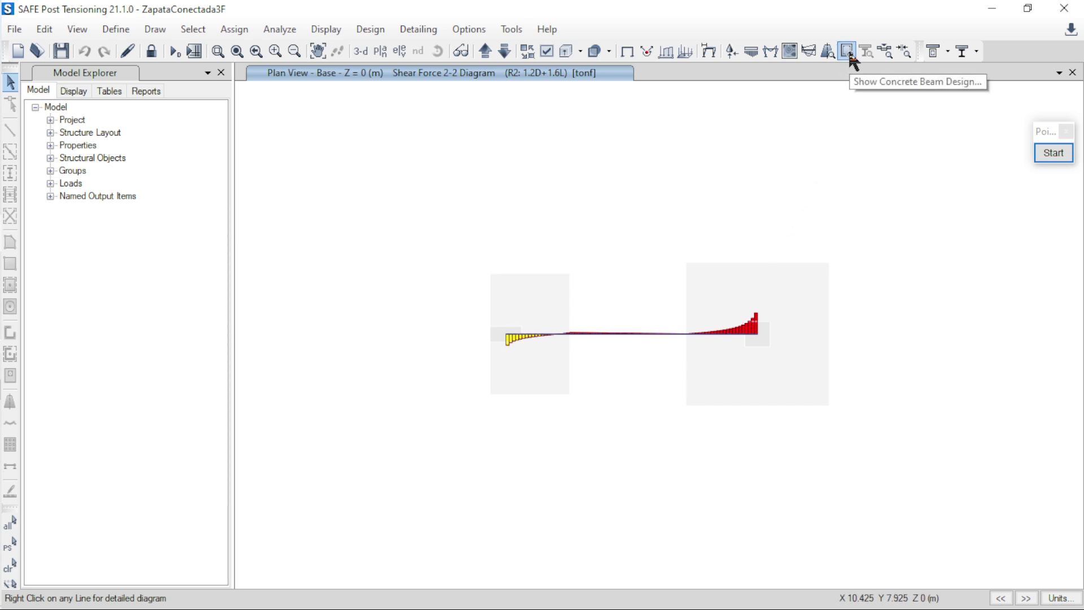
Step: Select the connecting beam and open the concrete beam design display options
drag(653, 314, 610, 372)
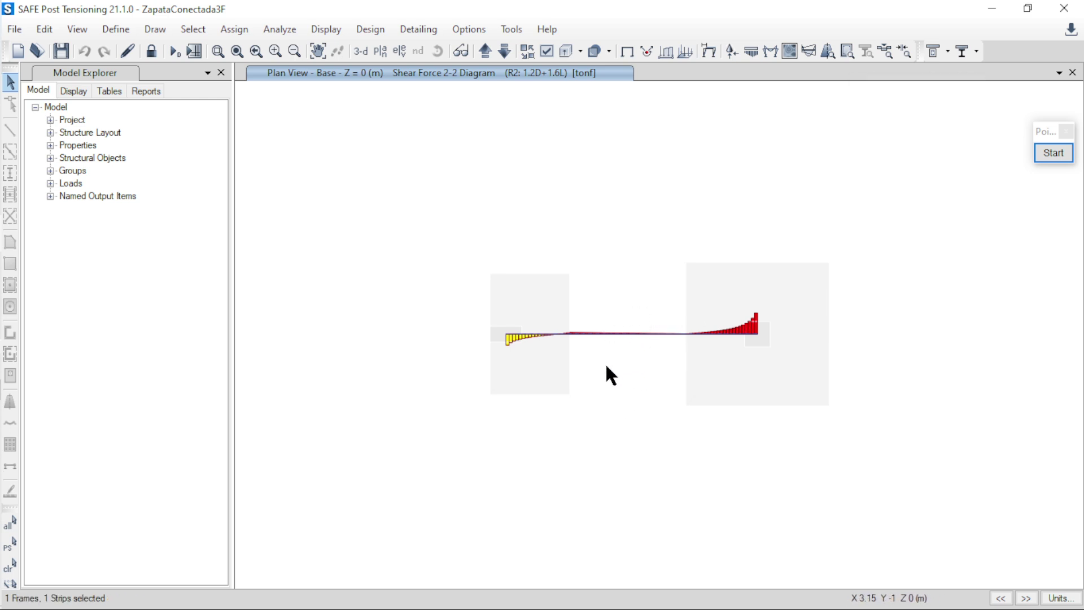
click(846, 53)
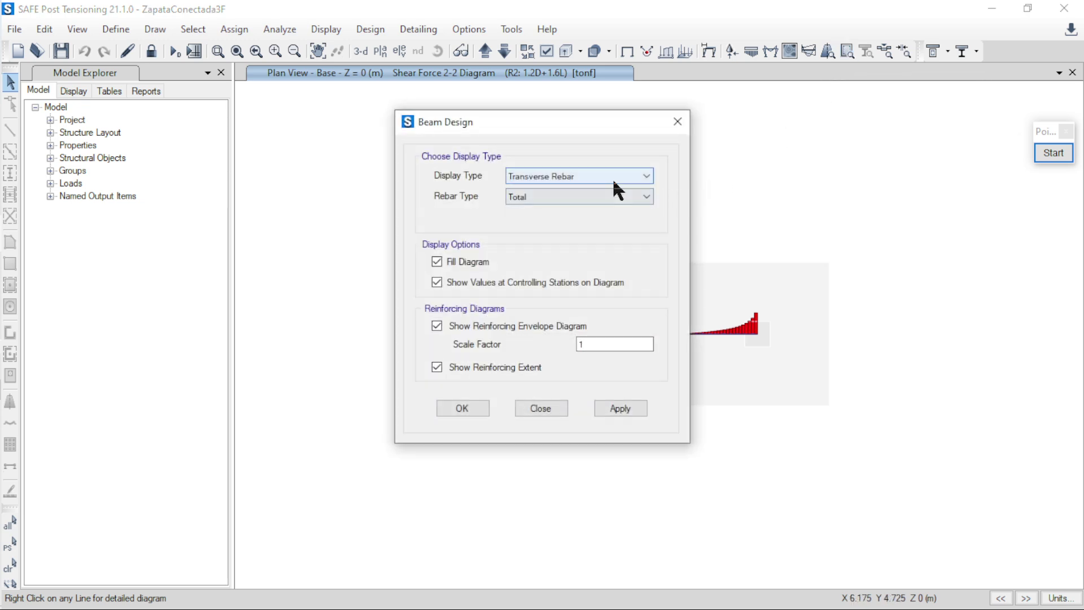
Step: Cycle the rebar type through Shear and Torsion and back to Total
click(647, 198)
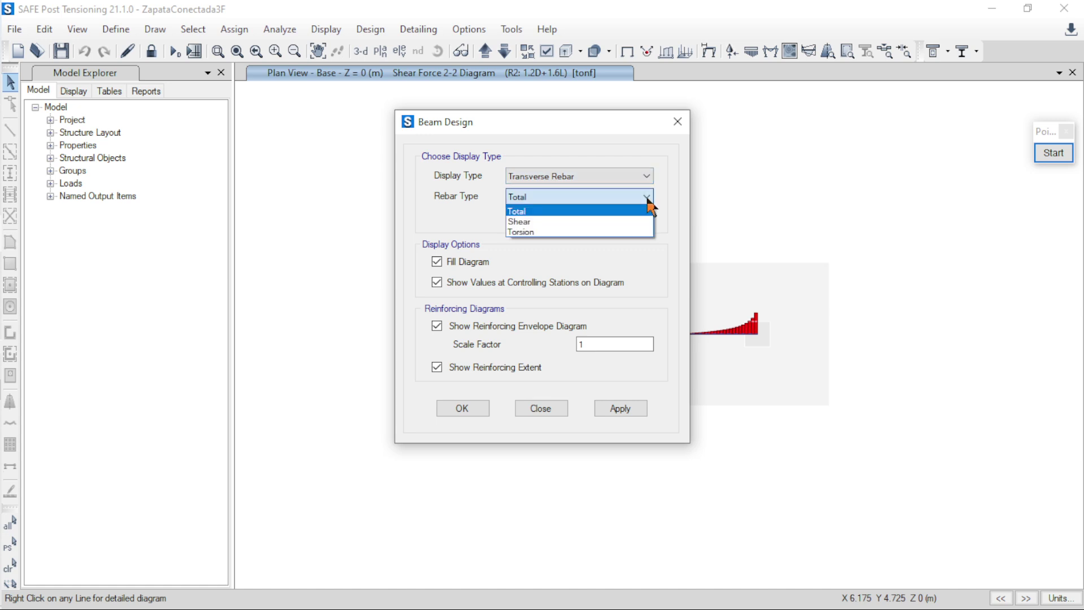
click(630, 222)
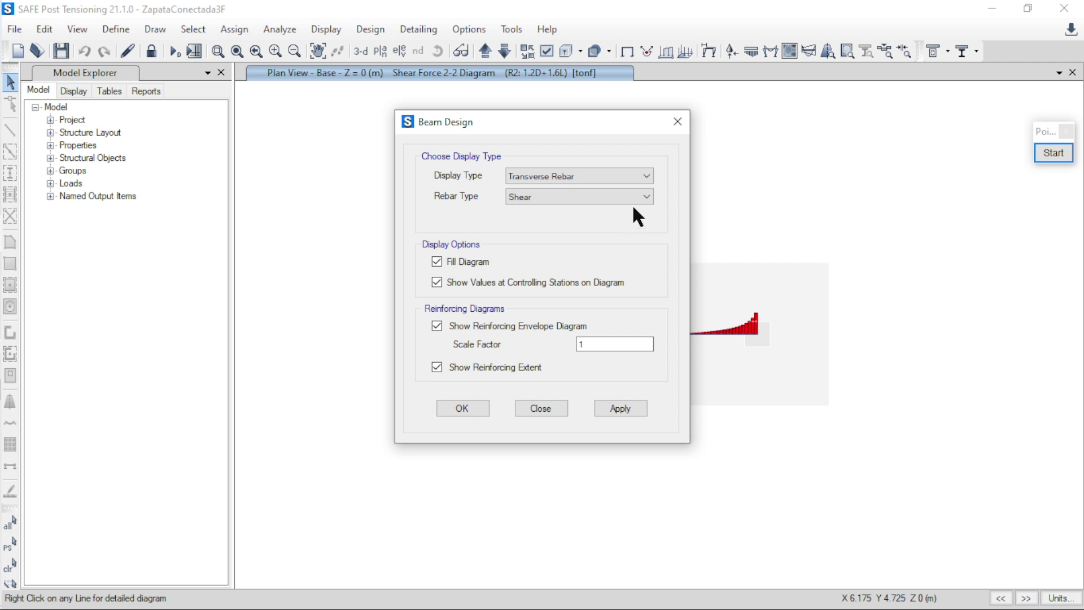
click(645, 198)
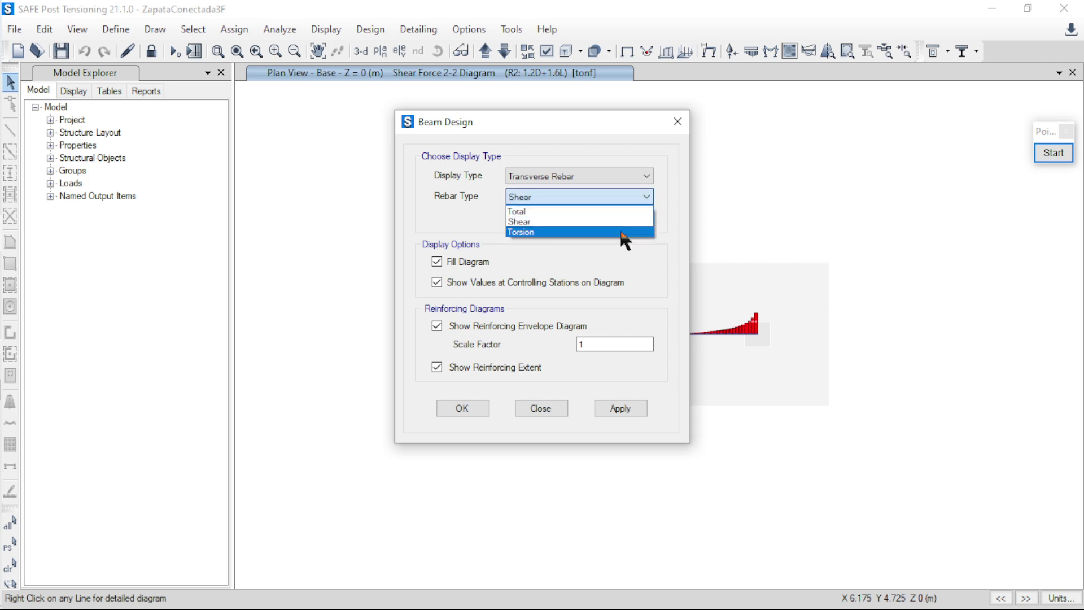
click(621, 232)
click(646, 199)
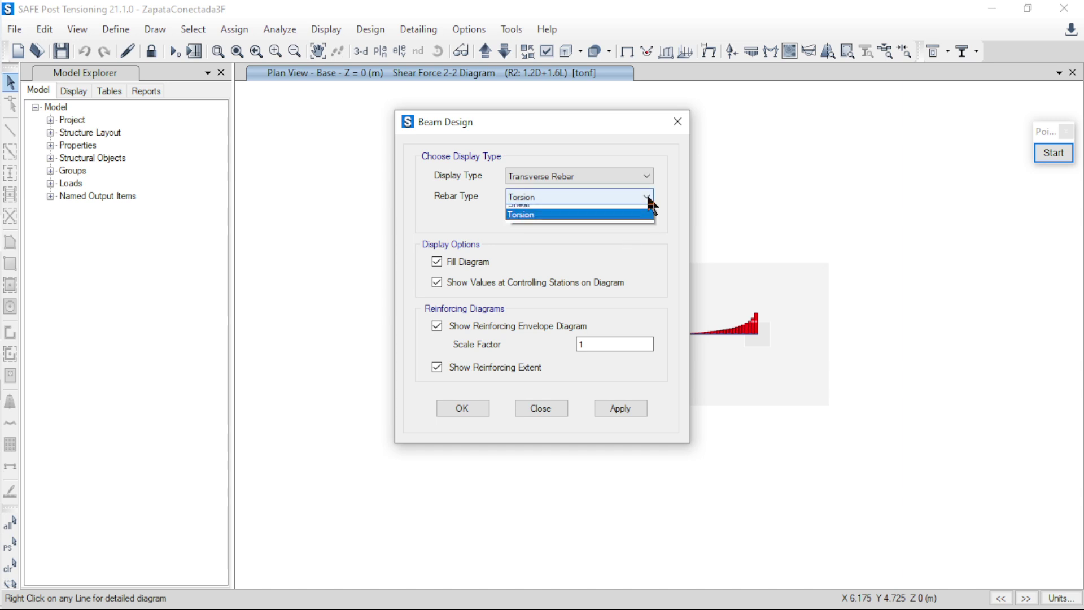
click(624, 211)
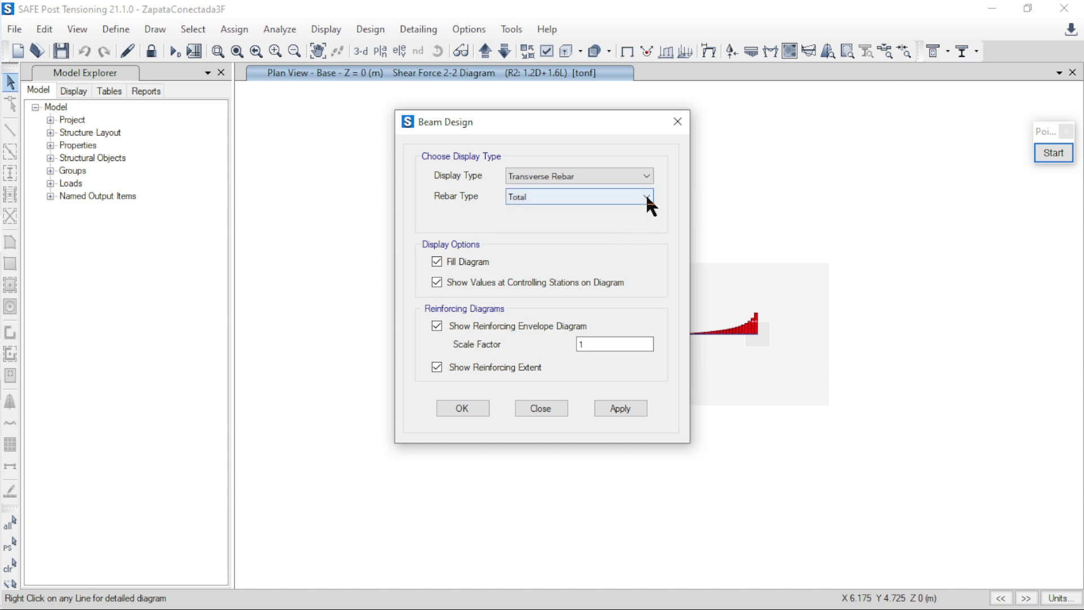
Step: Set the rebar type to Shear and display the beam's transverse reinforcement on the plan
click(648, 198)
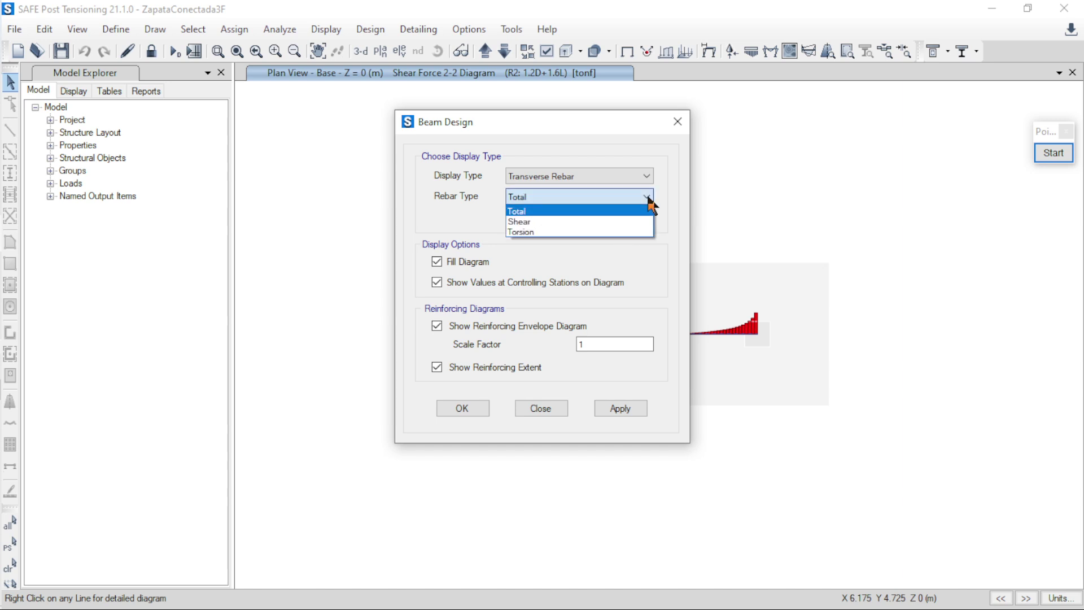
click(632, 221)
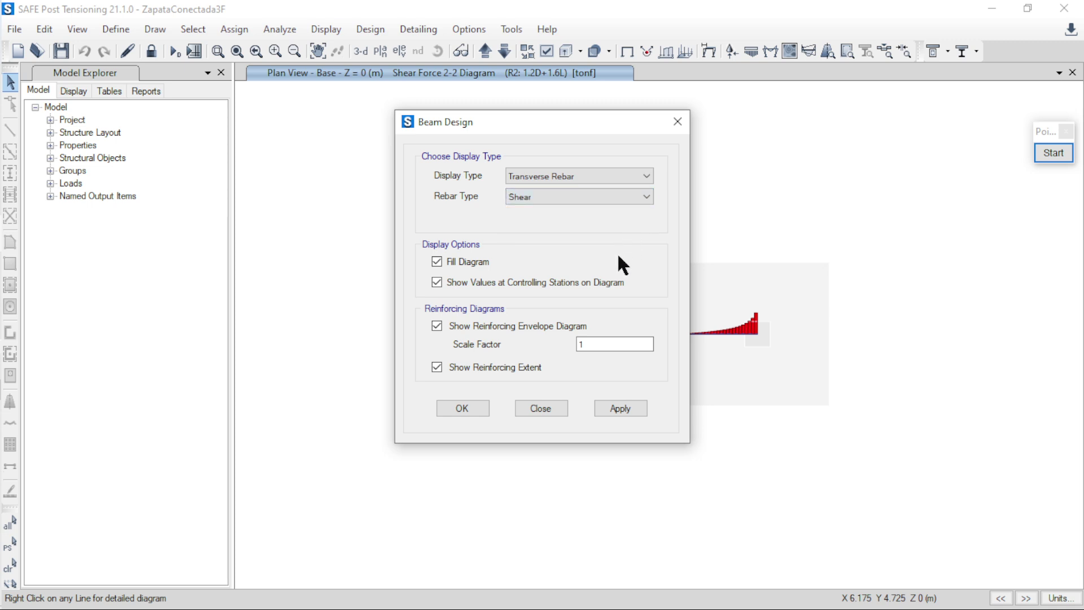
click(613, 407)
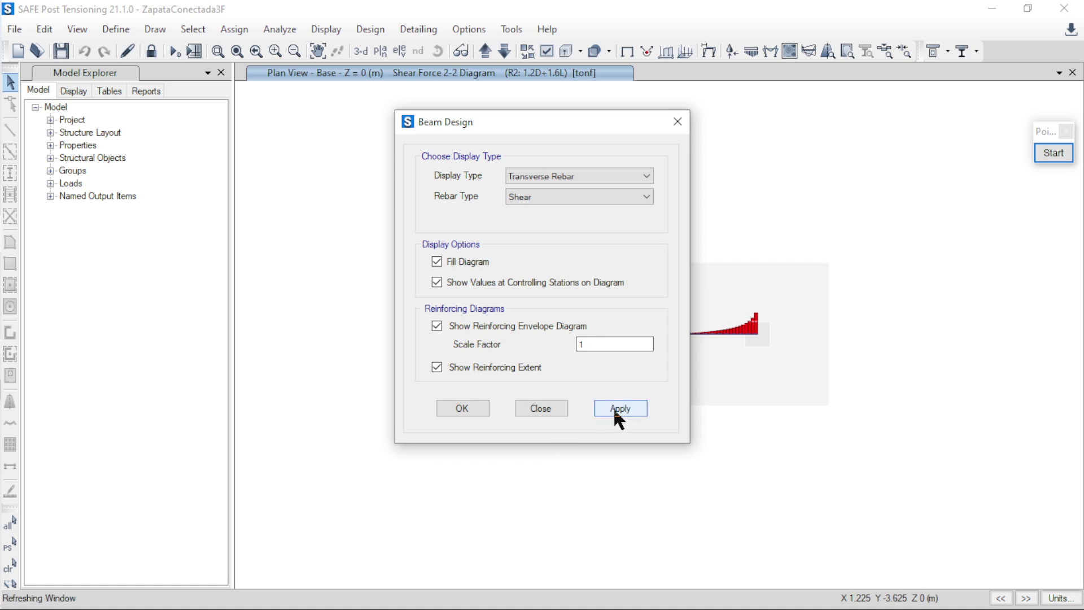
click(461, 410)
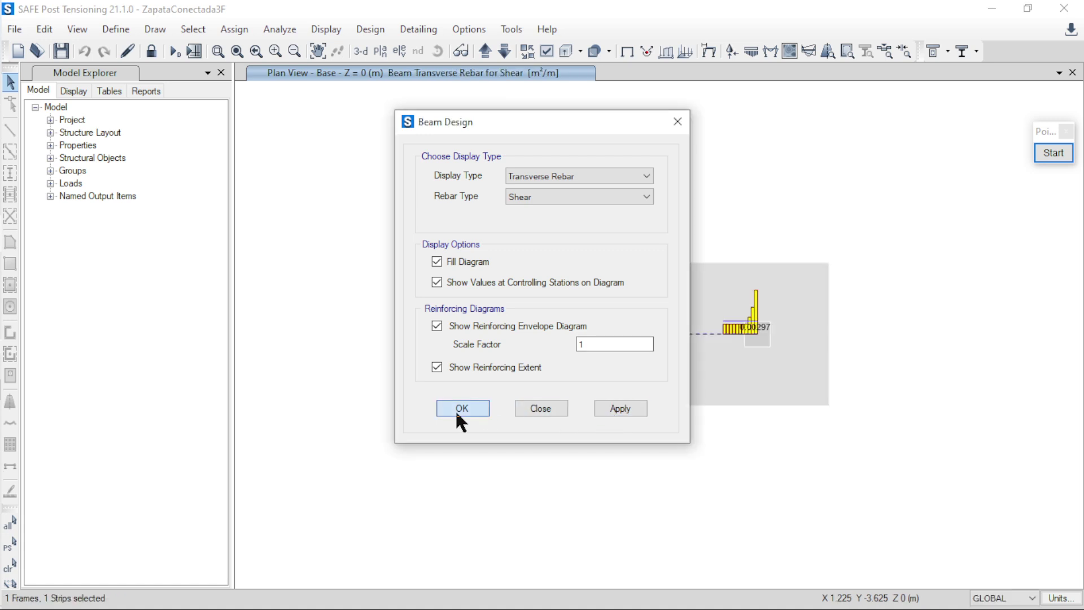
Step: Frame the shear reinforcement diagram at the smaller footing's column with a red rectangle annotation, and end the annotation
scroll(670, 350, up, 4)
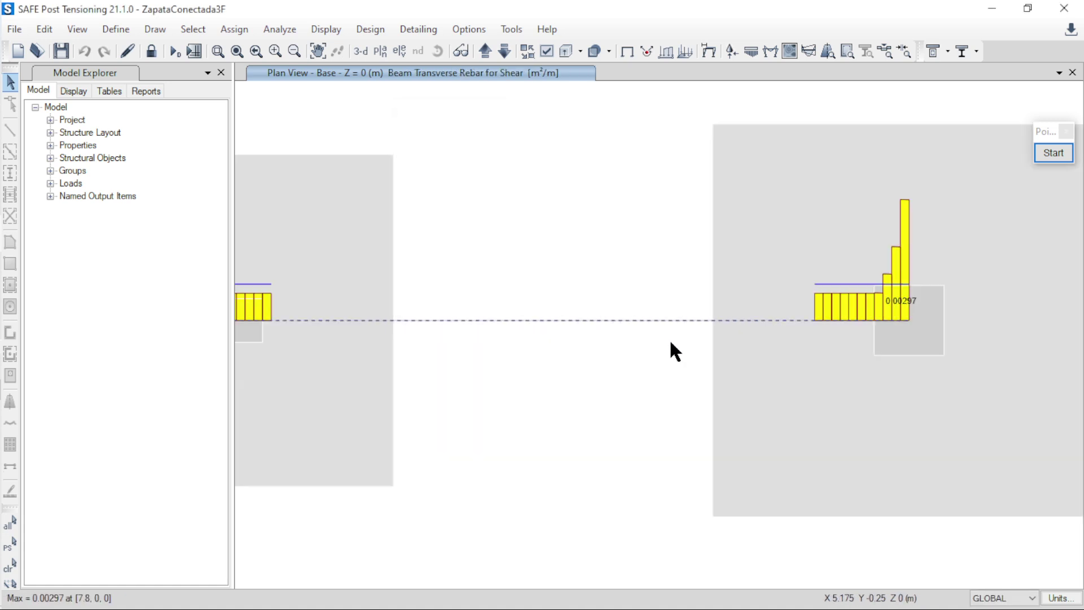
scroll(640, 360, down, 3)
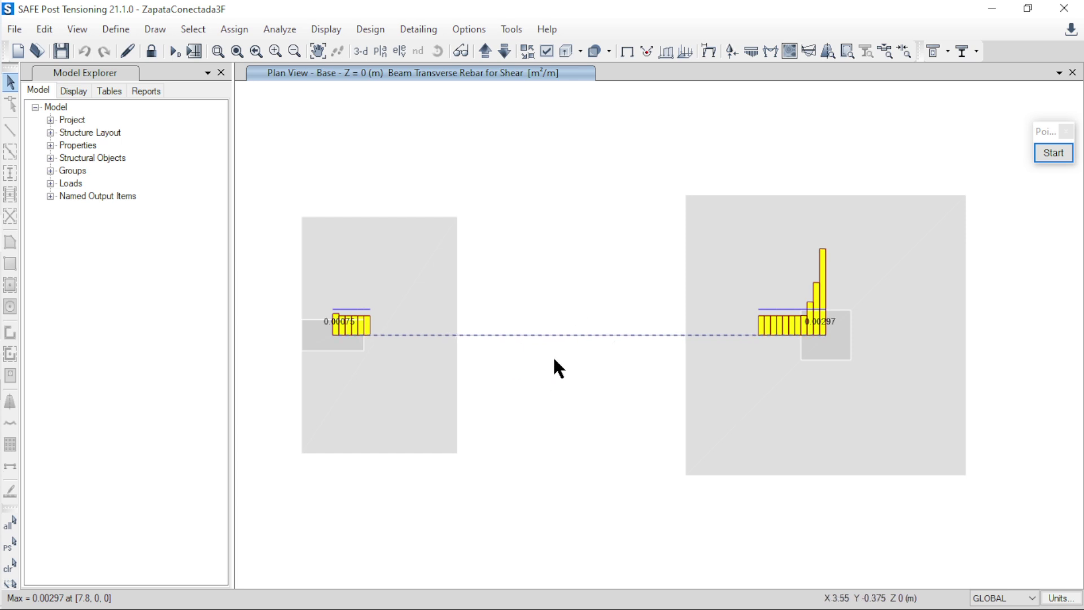
scroll(309, 343, up, 2)
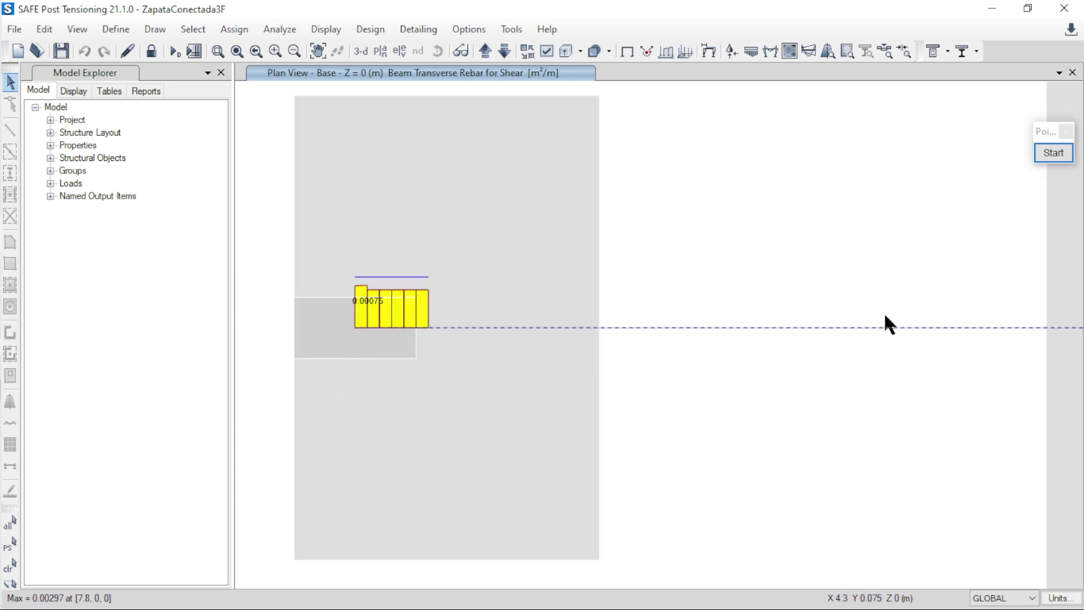
click(1053, 152)
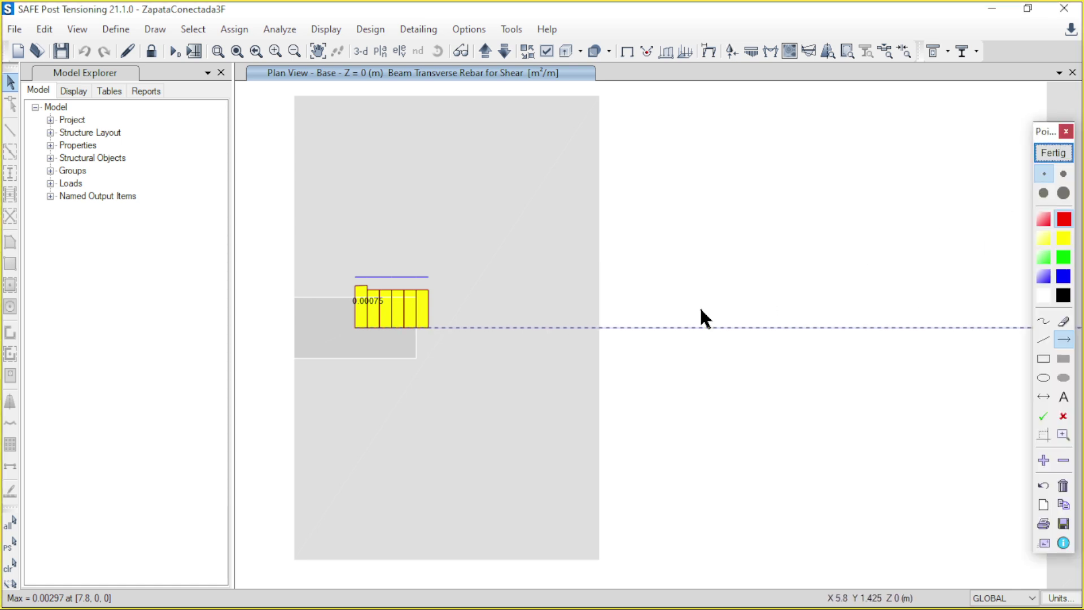
click(1044, 359)
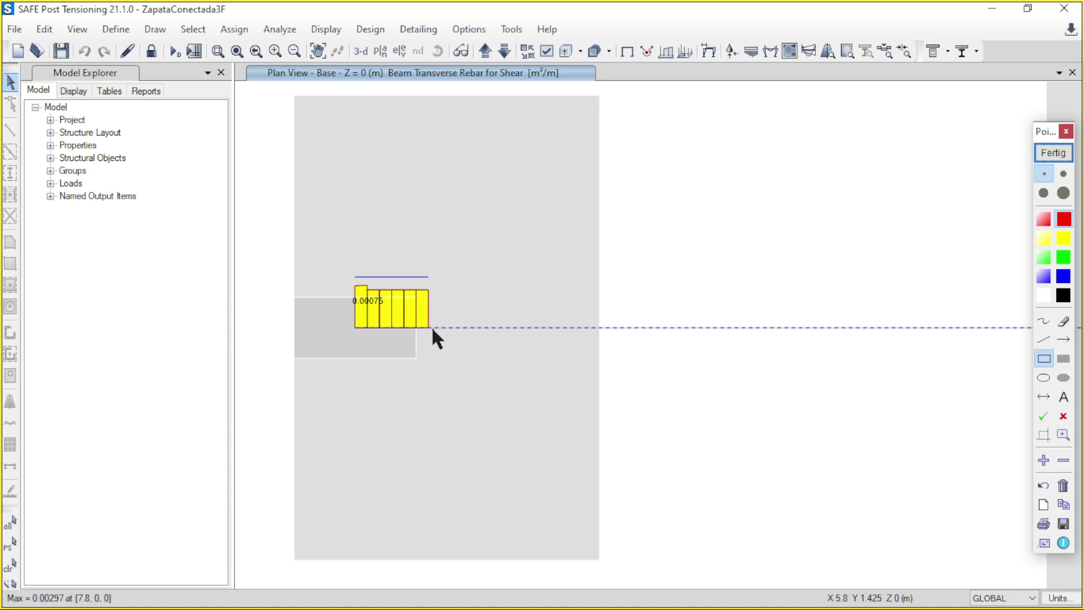
mouse_move(354, 276)
mouse_down()
mouse_move(398, 333)
mouse_move(429, 329)
mouse_up()
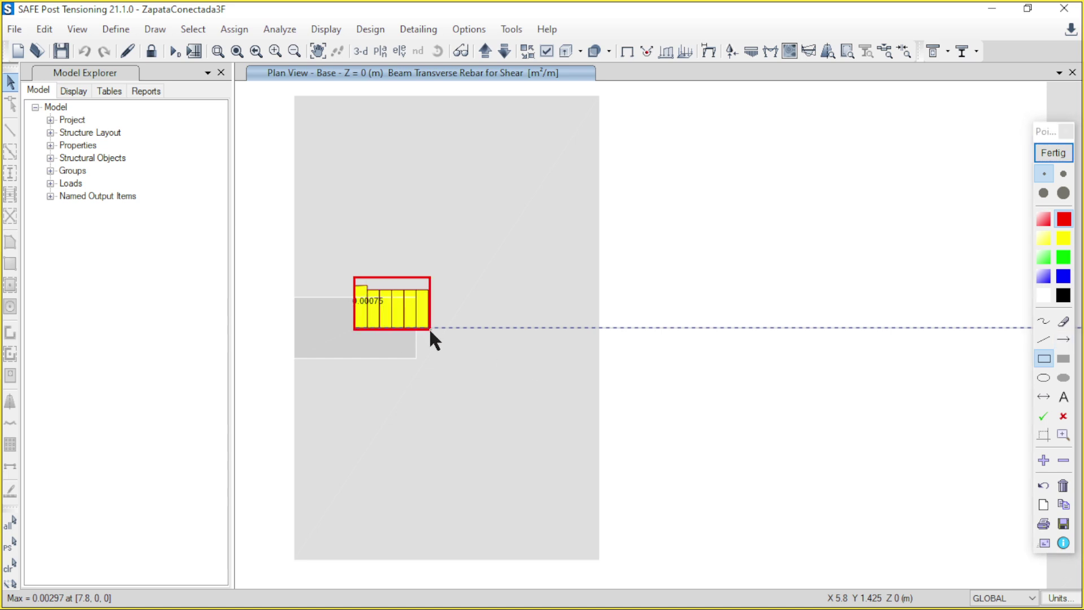
click(1053, 153)
Step: Inspect the shear reinforcement bars along the beam's end at the larger footing's column
scroll(446, 406, down, 2)
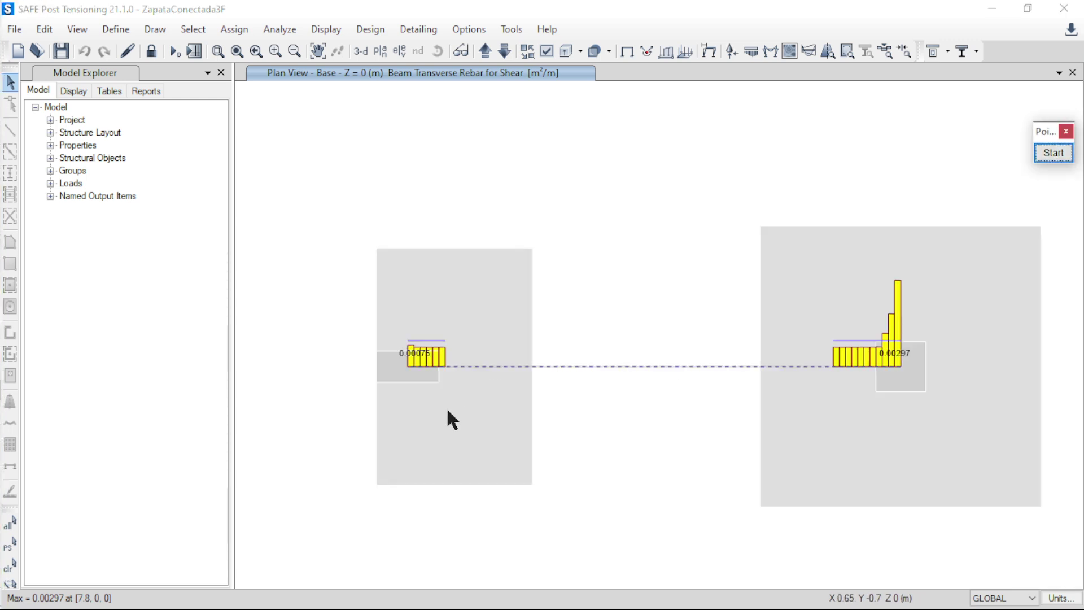
click(842, 352)
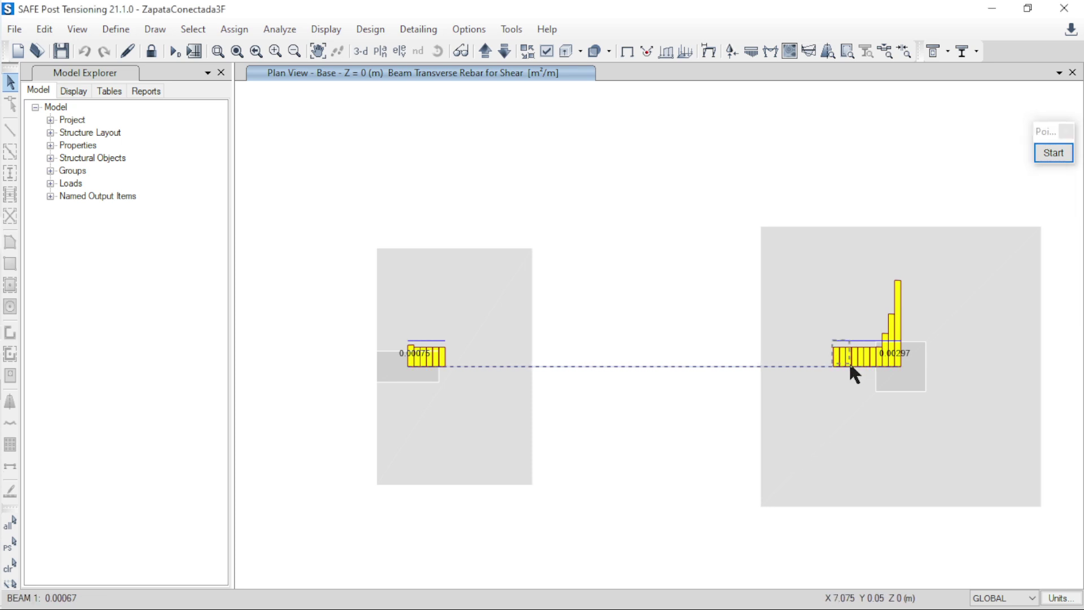
click(901, 367)
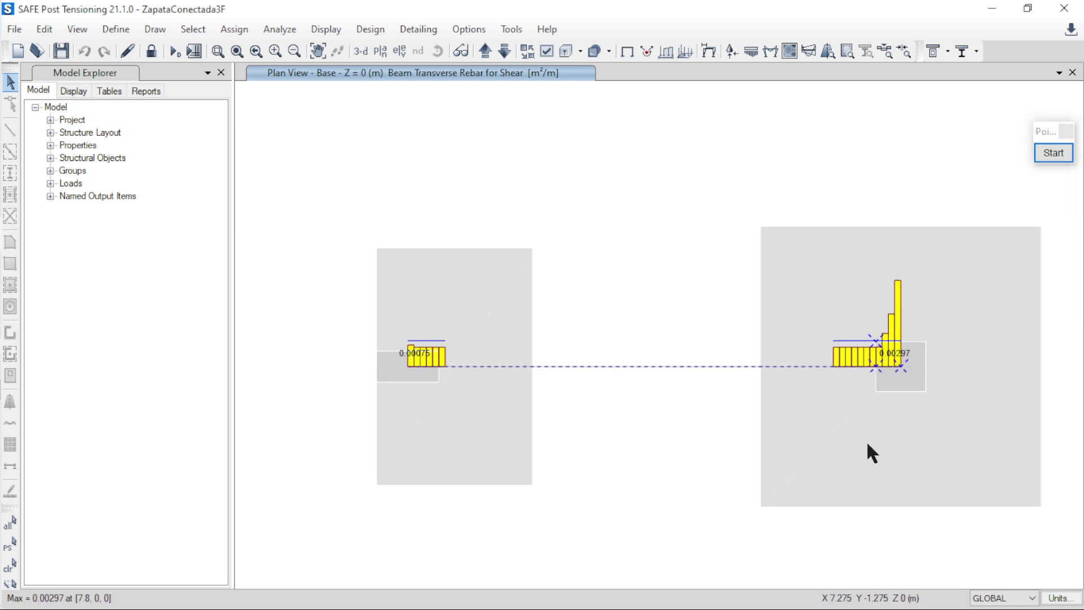
click(1051, 153)
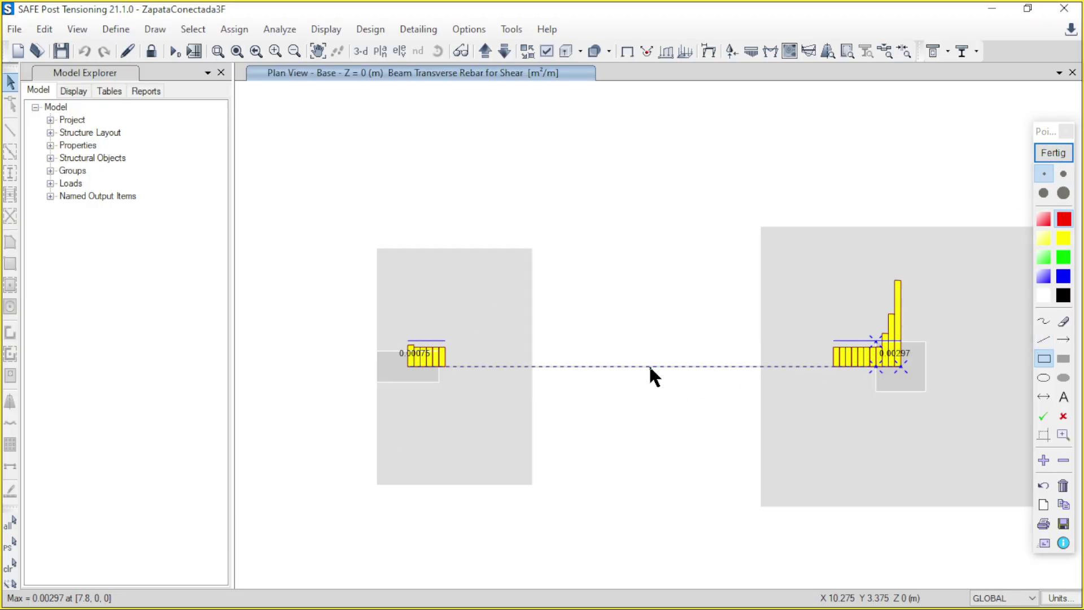
click(1055, 158)
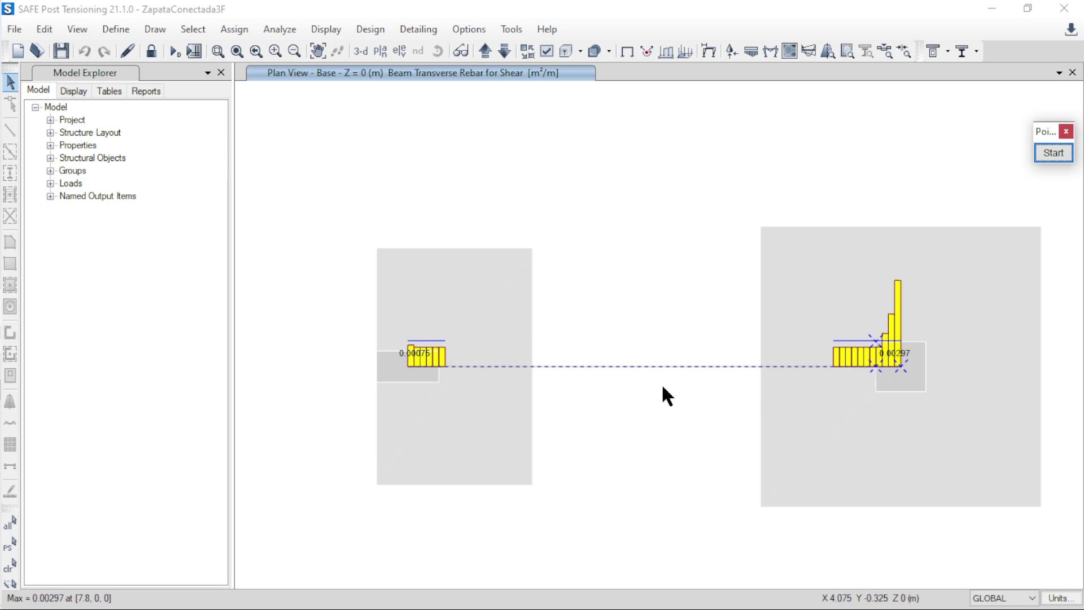
key(ctrl+alt+s)
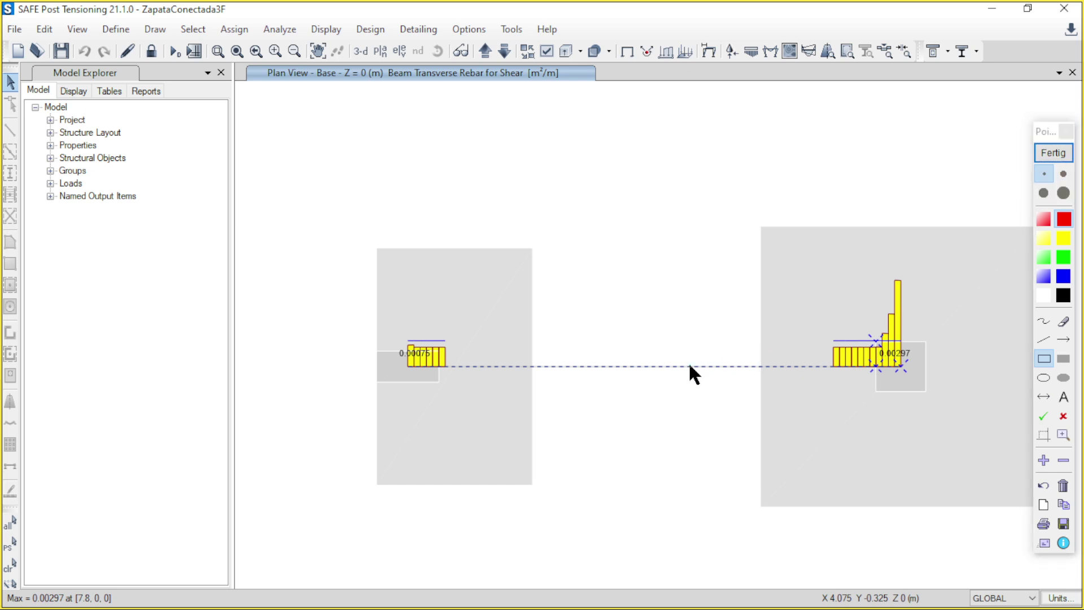
click(1055, 154)
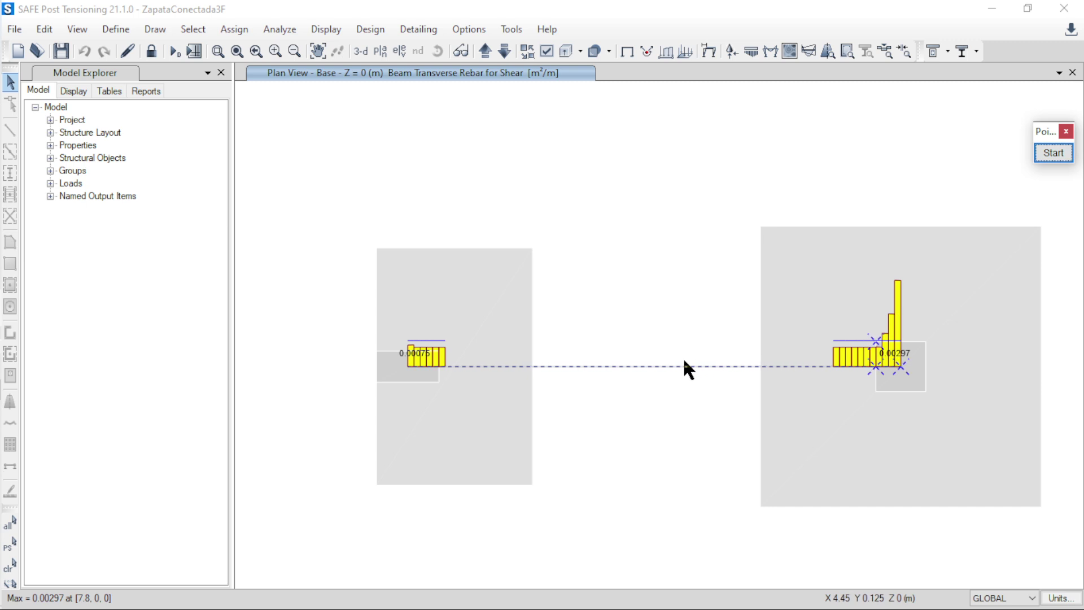
Step: Open the connecting beam's concrete design information and select the first R2: 1.2D+1.6L row at station 7.5 m
right_click(669, 365)
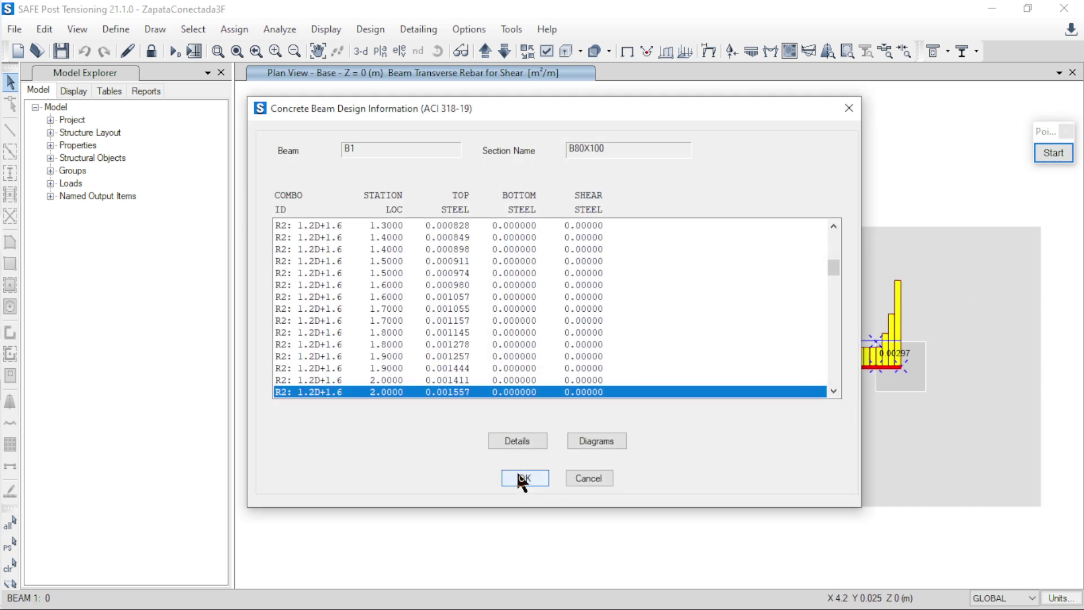
scroll(368, 345, down, 4)
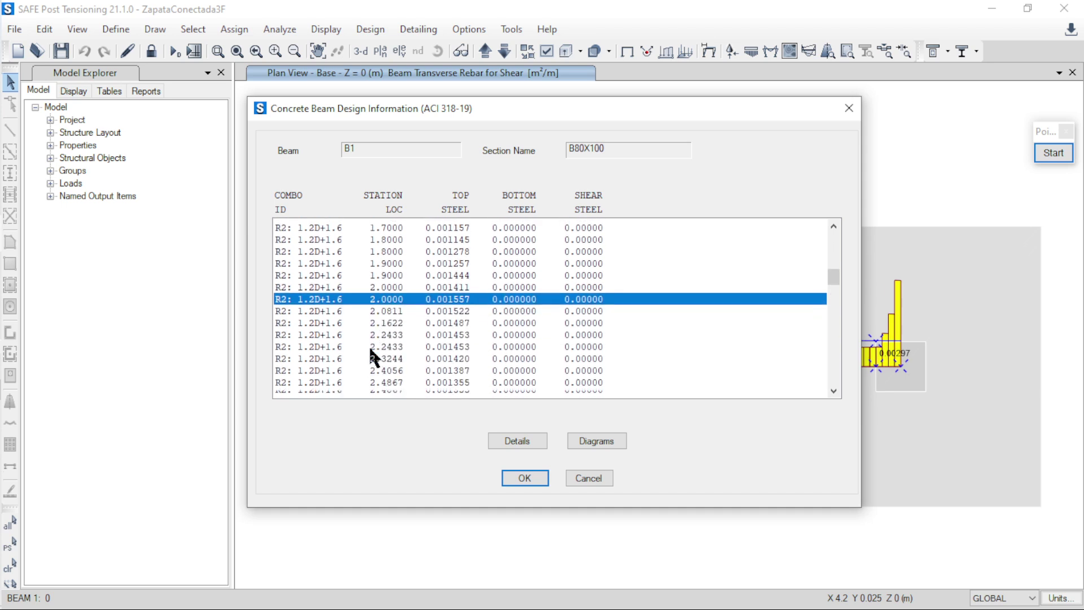
scroll(368, 345, down, 6)
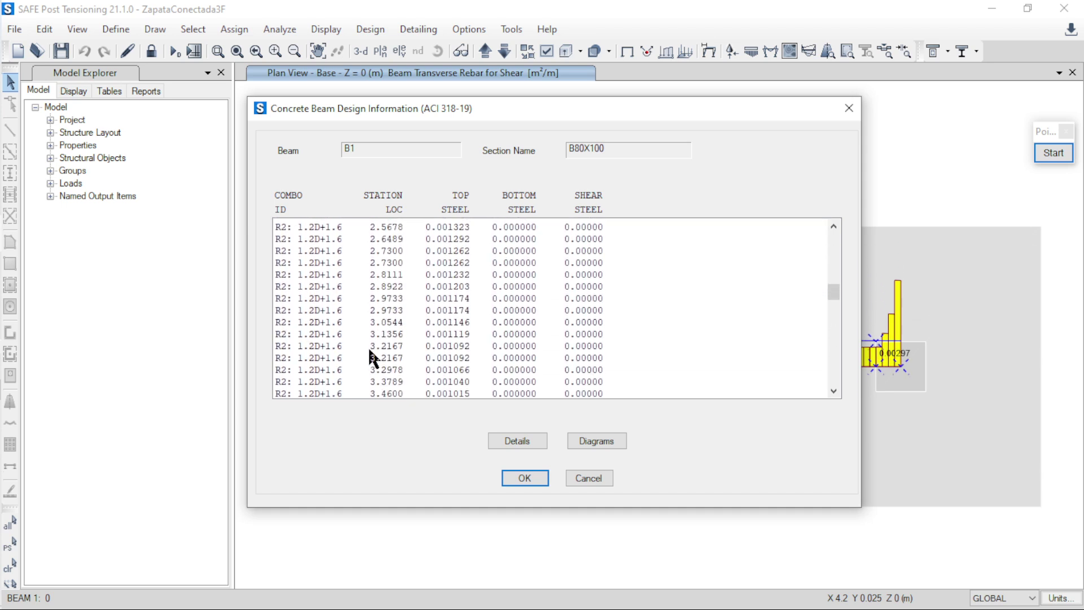
scroll(369, 350, down, 10)
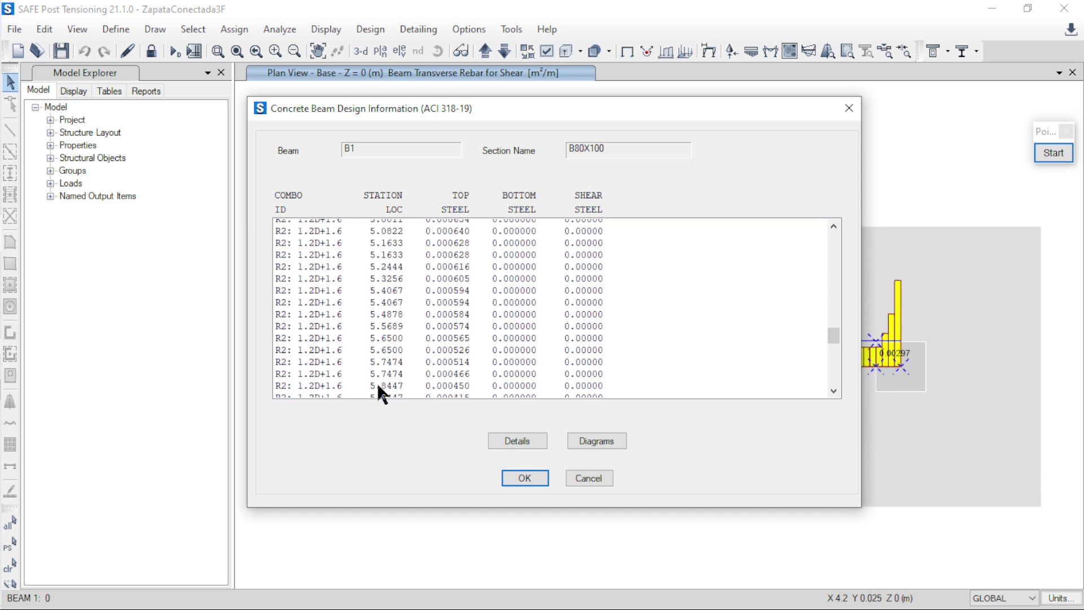
scroll(377, 381, down, 8)
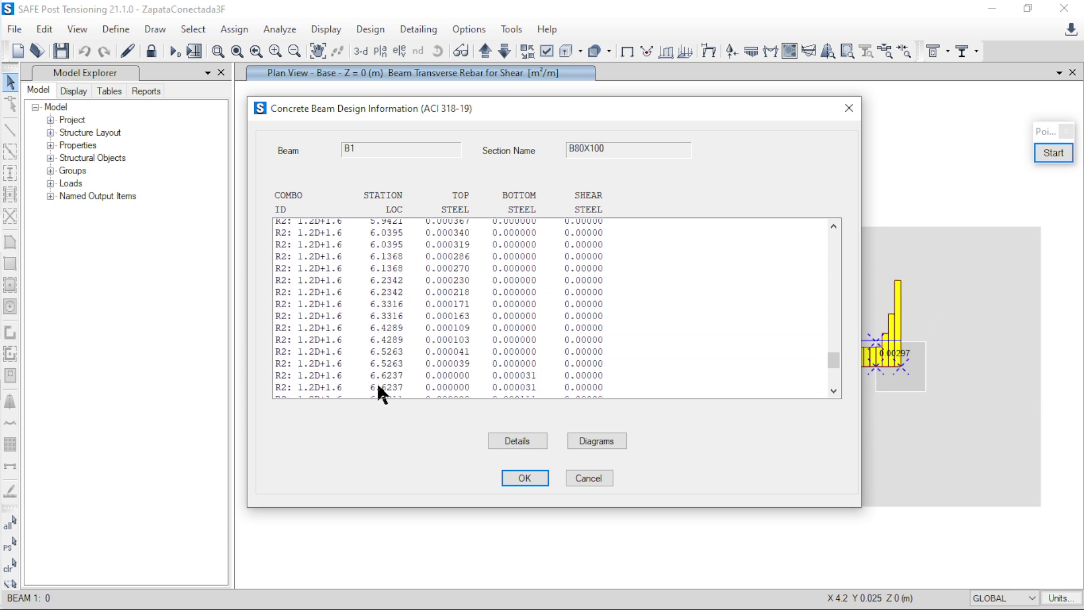
scroll(377, 383, down, 3)
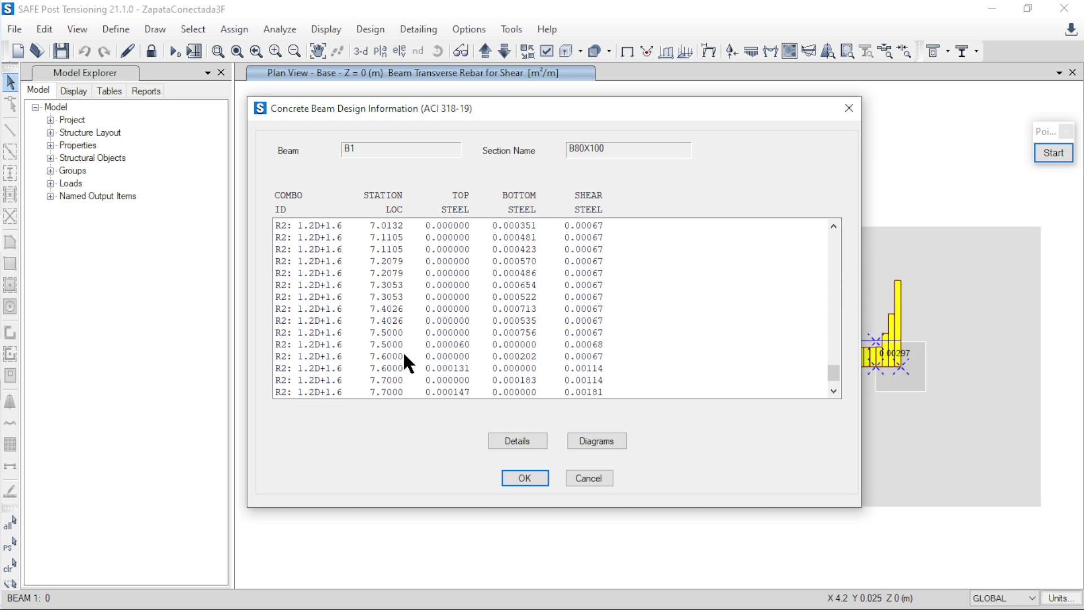
click(393, 344)
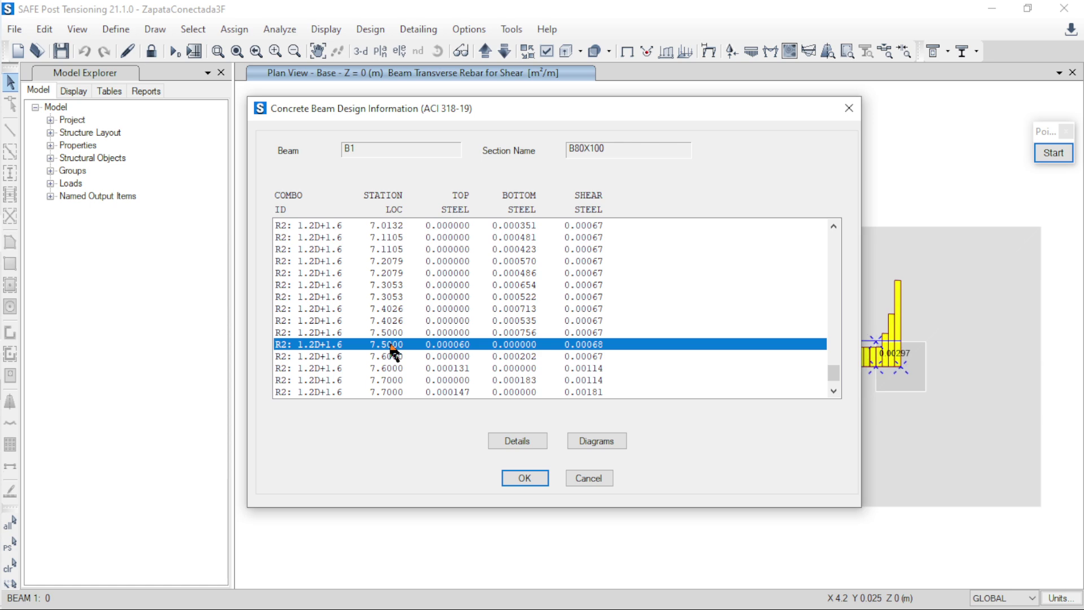
scroll(393, 384, down, 3)
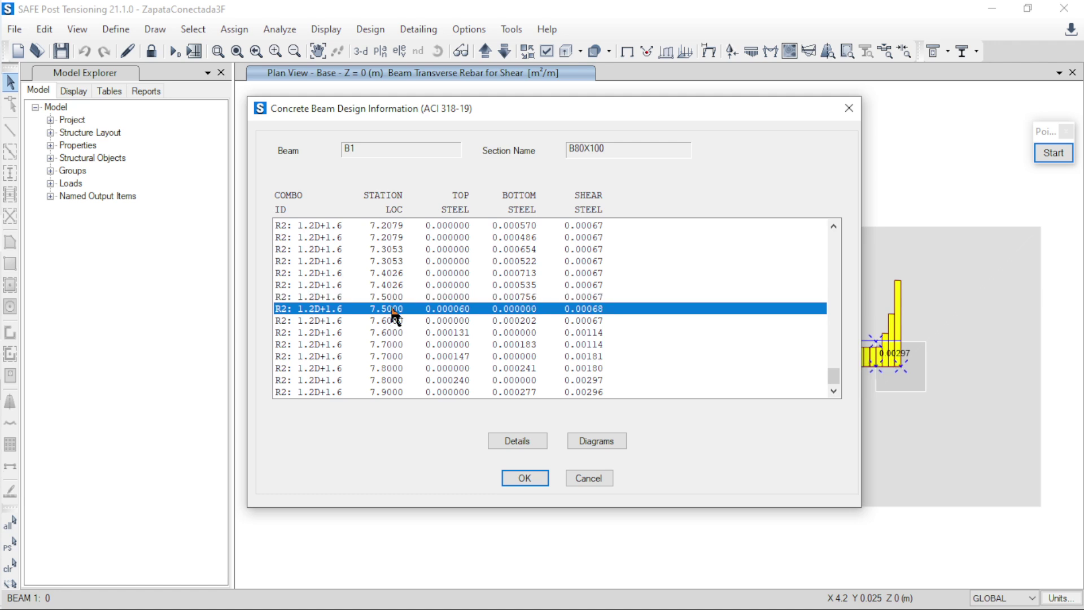
key(Up)
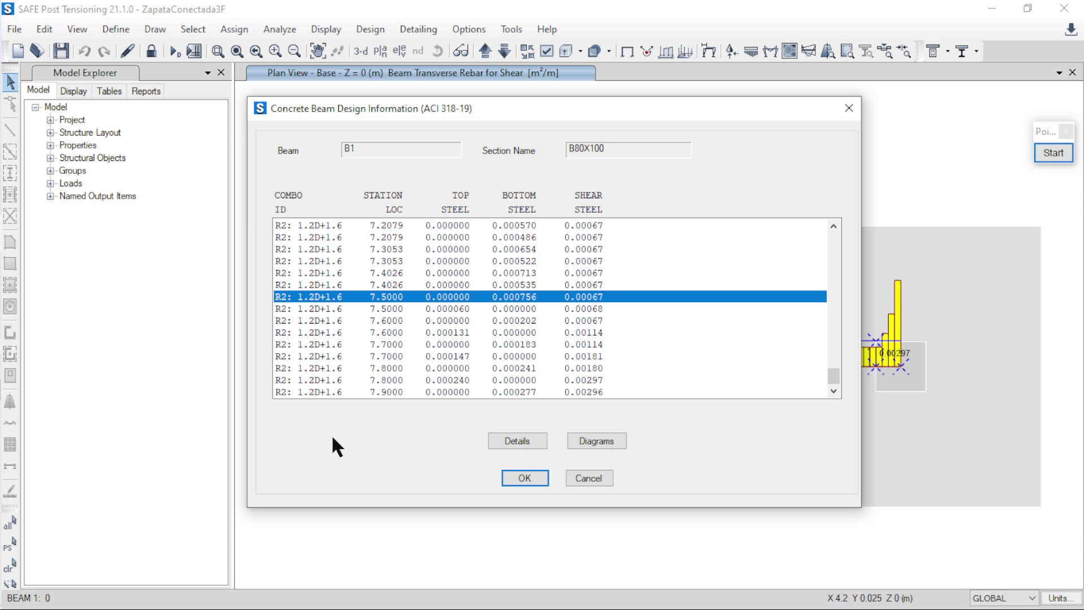
Step: Open the selected station's design details and show the Shear Details report enlarged to 156%
click(515, 442)
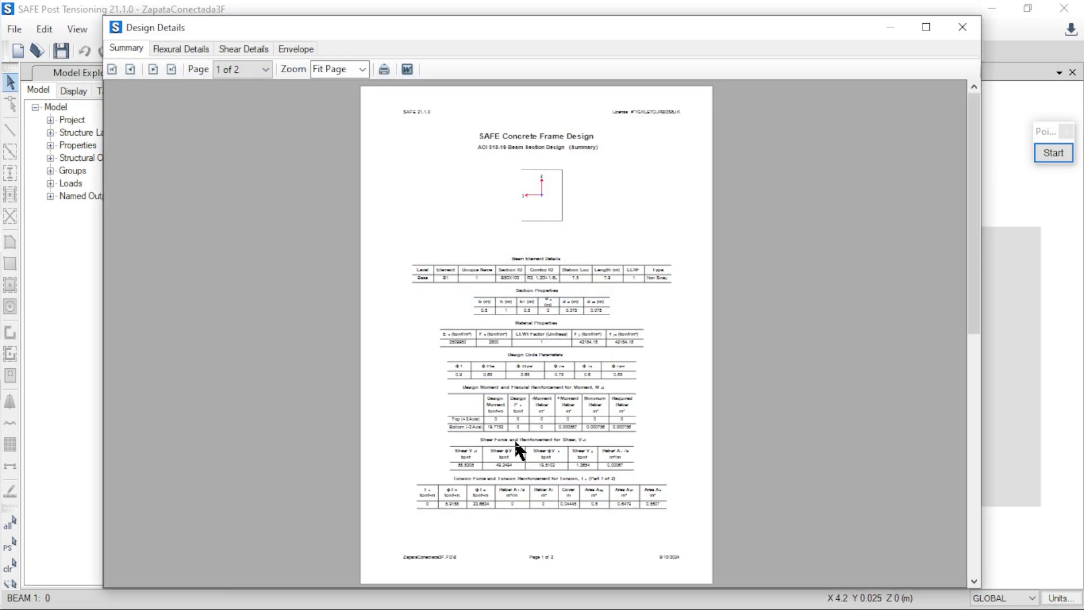
click(237, 50)
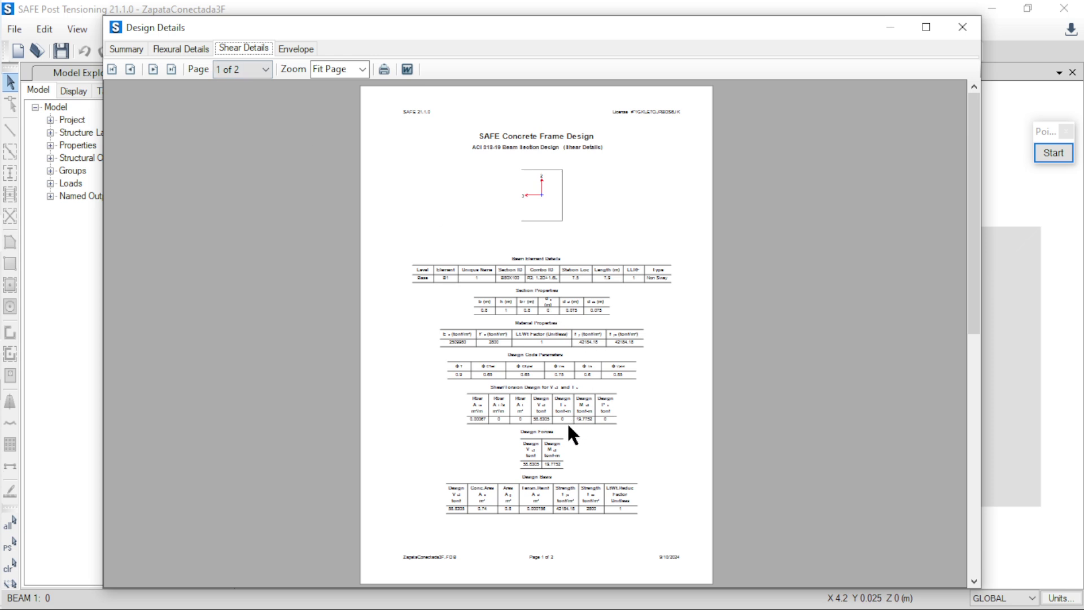
ctrl+scroll(567, 421, up, 5)
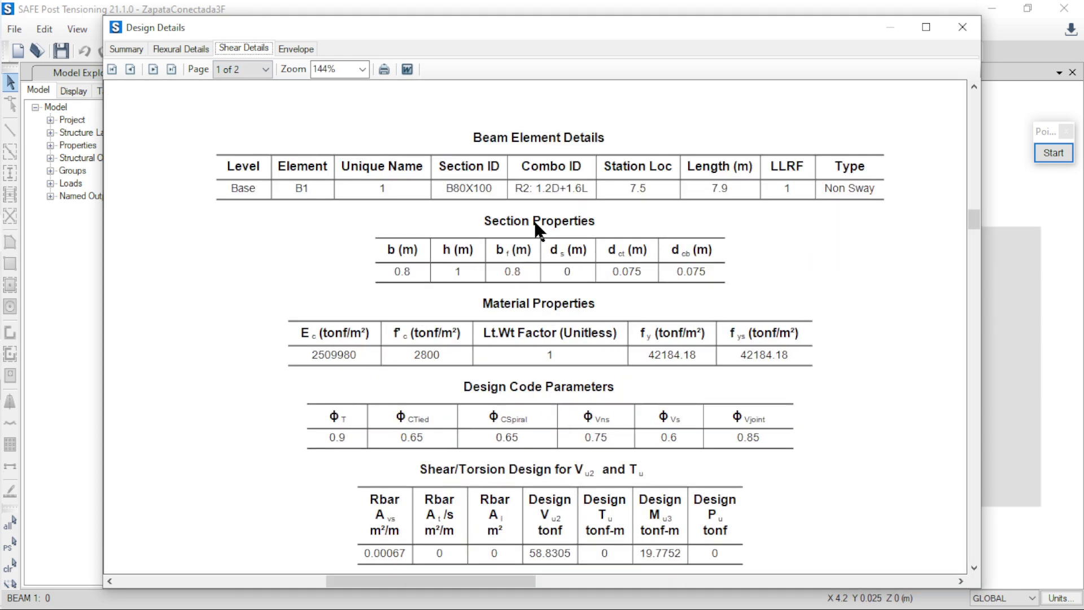
ctrl+scroll(530, 236, up, 1)
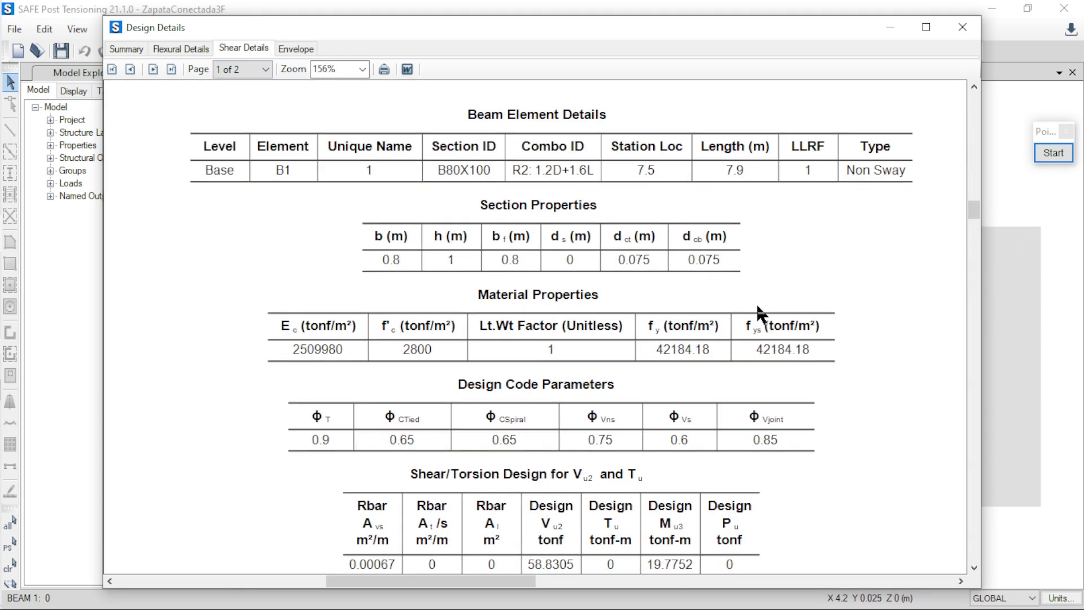
Step: Mark the station location, length, frame type and the b, h, bf, dct and dcb section values with red crosses
click(1054, 152)
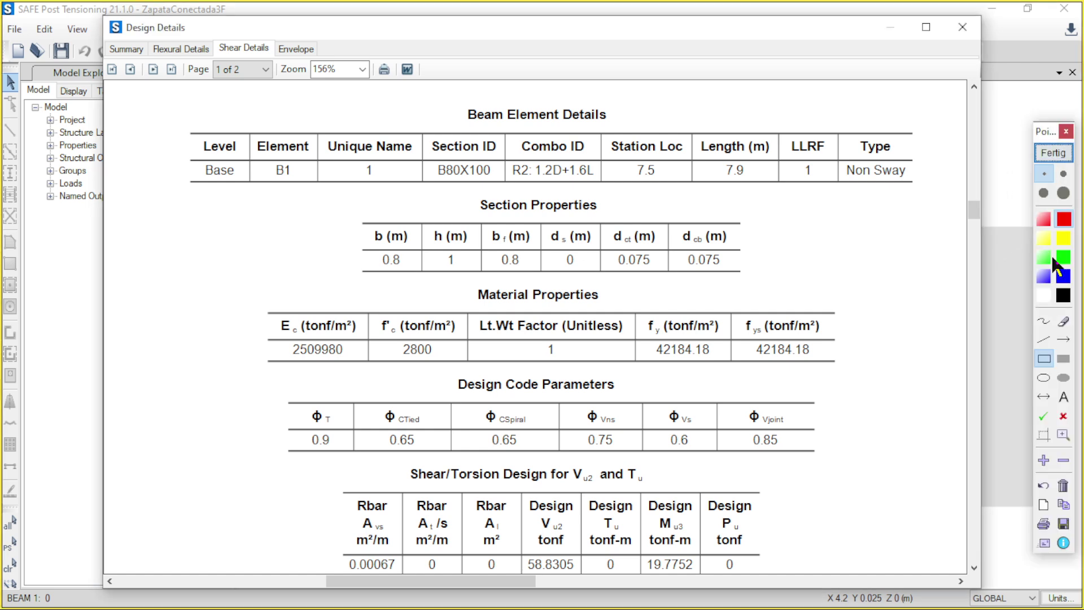
click(1043, 415)
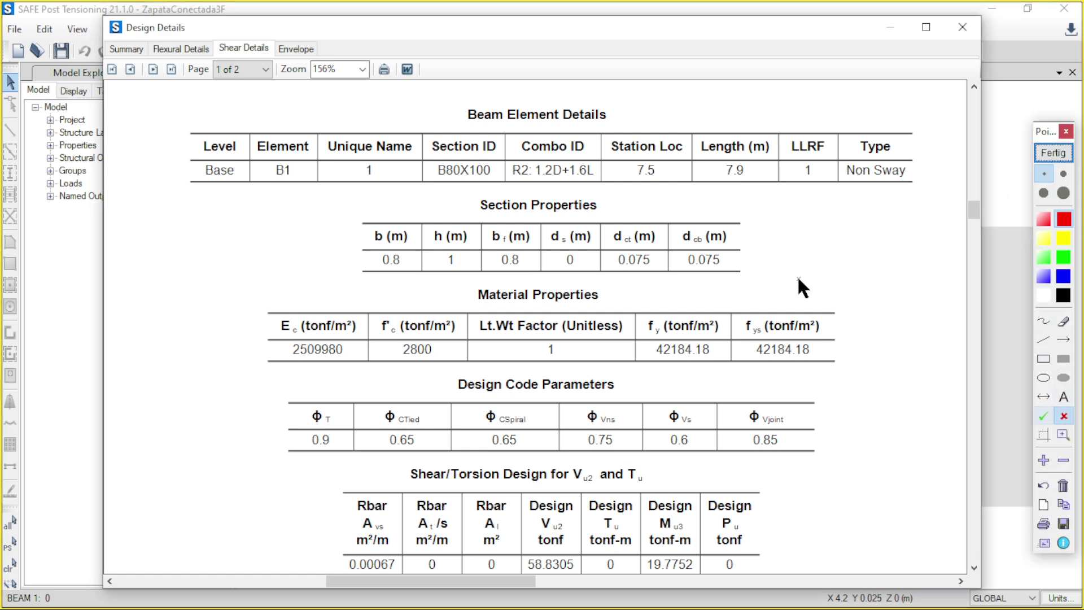
click(674, 170)
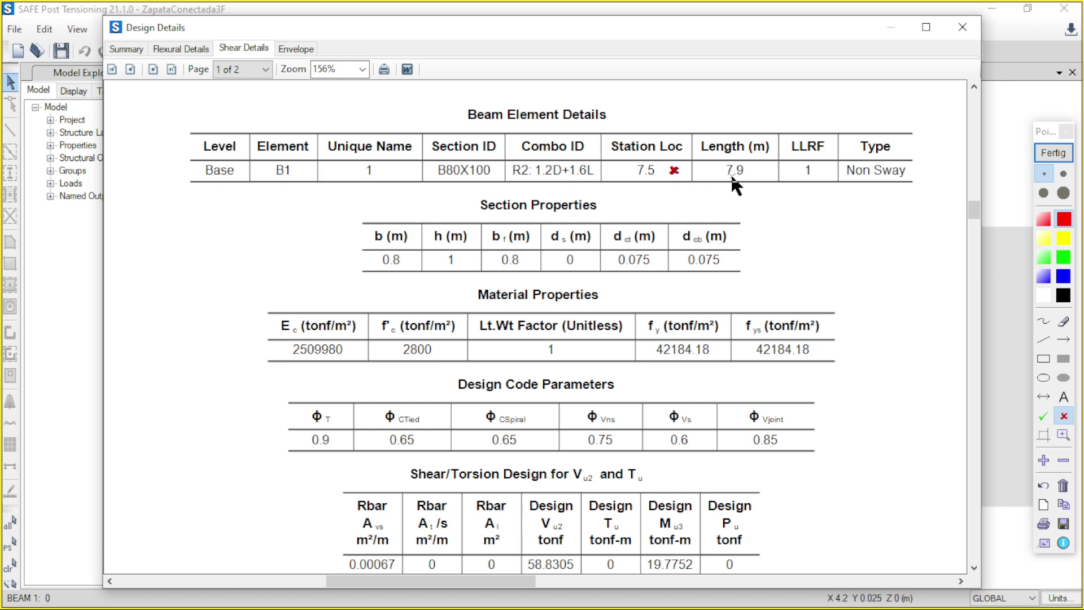
click(758, 169)
click(658, 259)
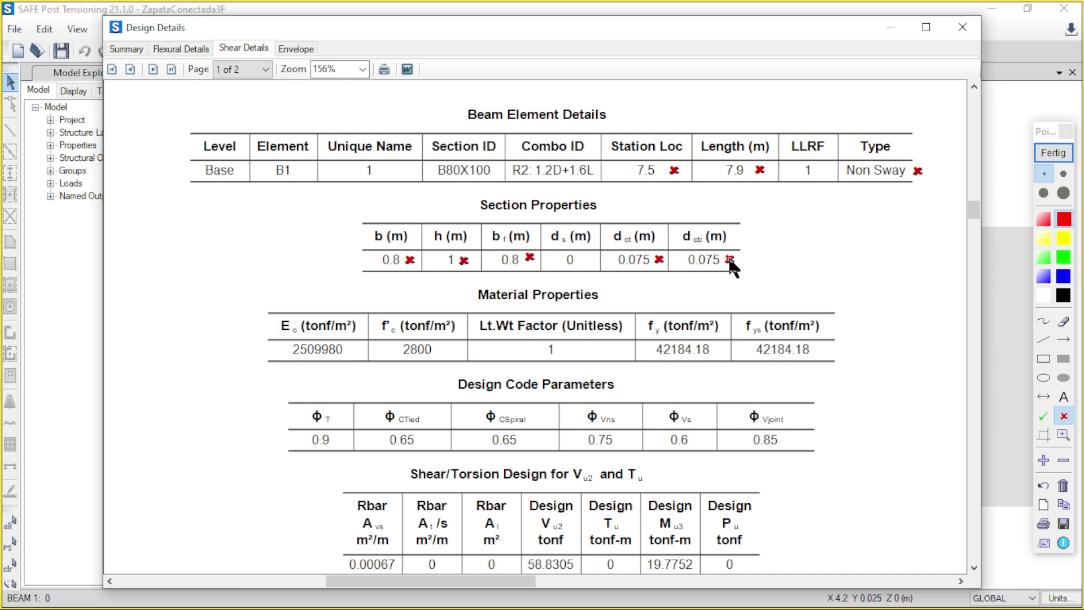
Step: Draw a filled yellow rectangle beside the Section Properties table as the beam's cross-section sketch
click(1065, 364)
click(1042, 236)
mouse_move(799, 191)
mouse_down()
mouse_move(828, 287)
mouse_move(891, 310)
mouse_up()
Step: Add two red dots with the thickest freehand pen as the upper and lower rebar in the yellow section
click(1063, 193)
click(1063, 219)
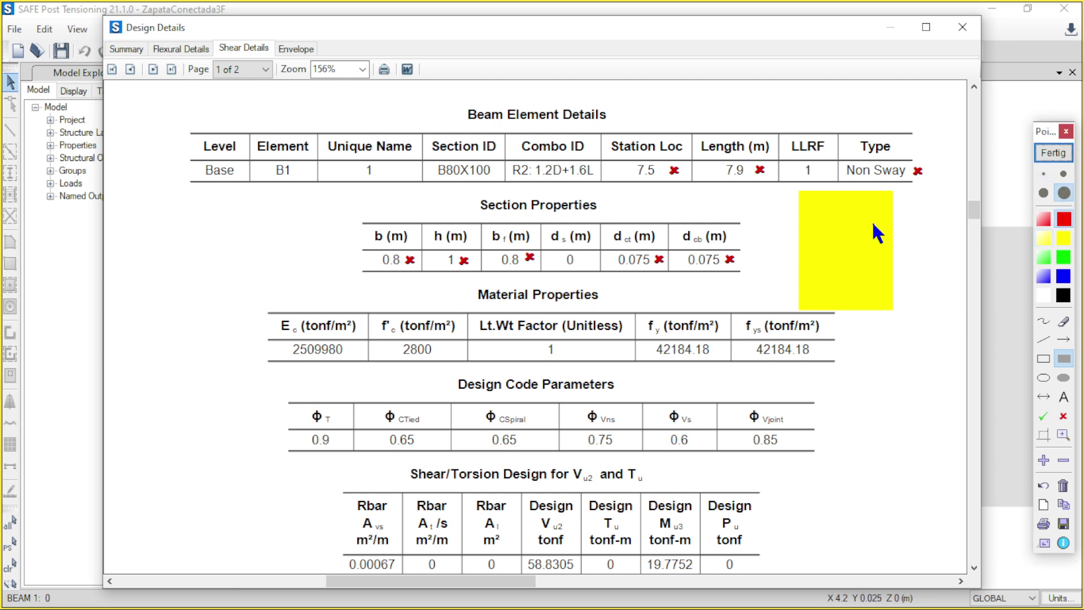
click(1043, 320)
click(842, 212)
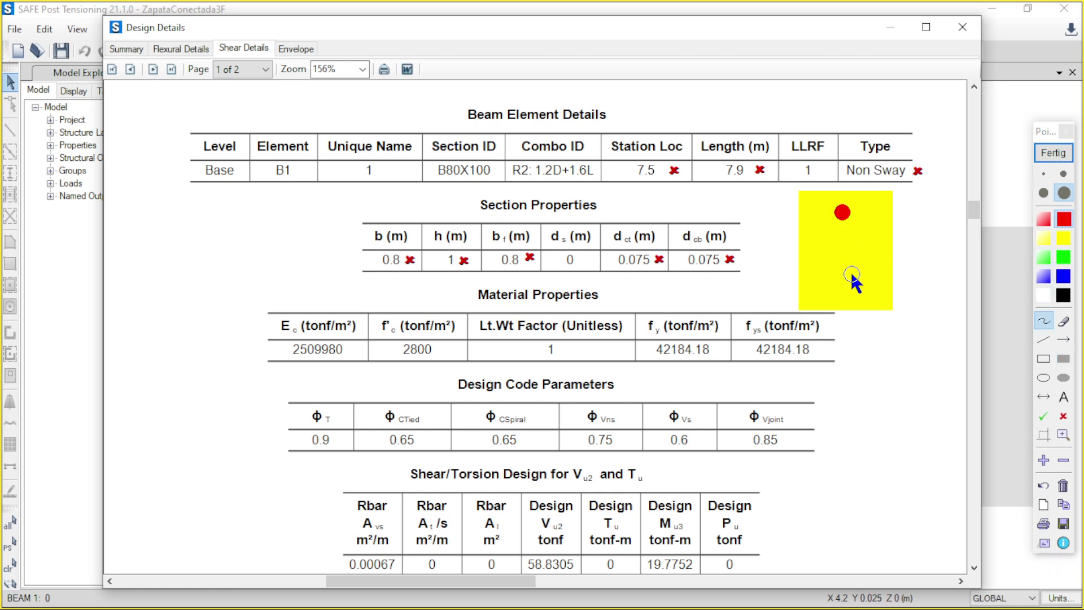
click(842, 289)
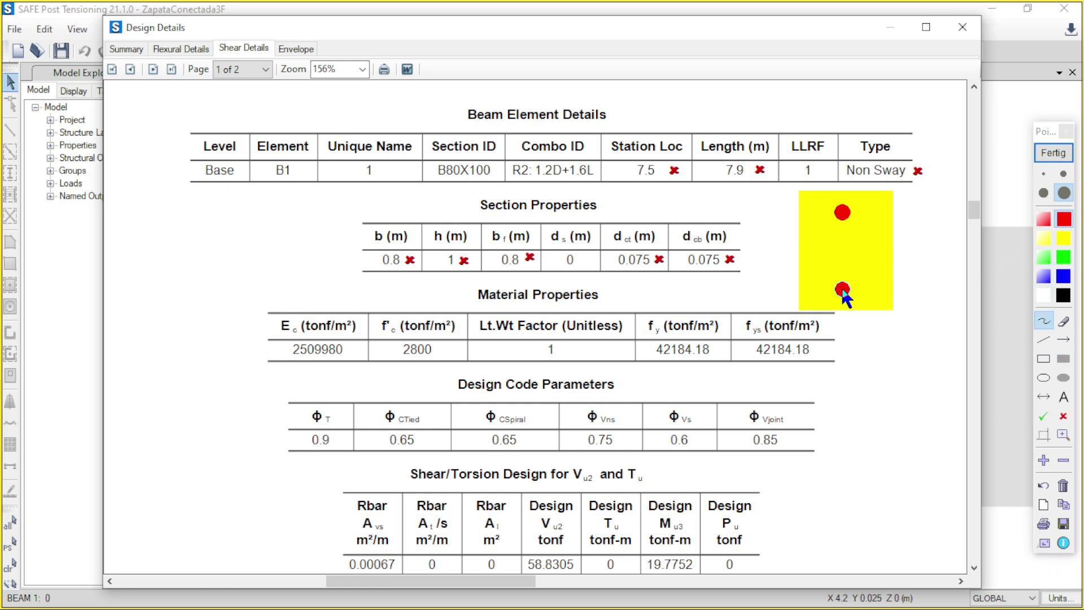
Step: Draw thin blue arrows from the section sketch's rebar dots to mark their cover distances, and end the annotation session
click(1064, 339)
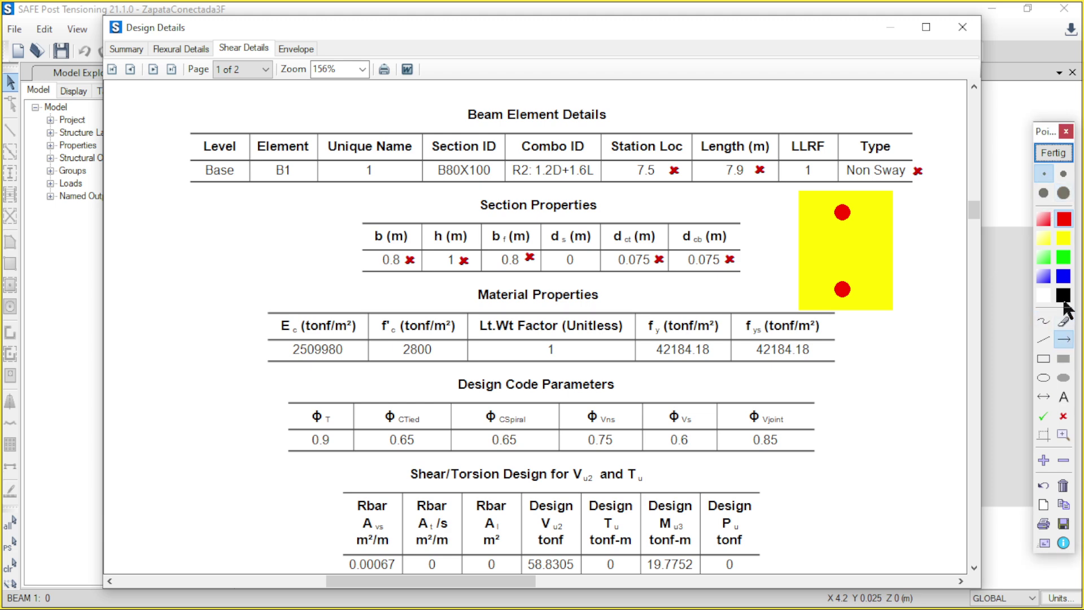
click(1064, 276)
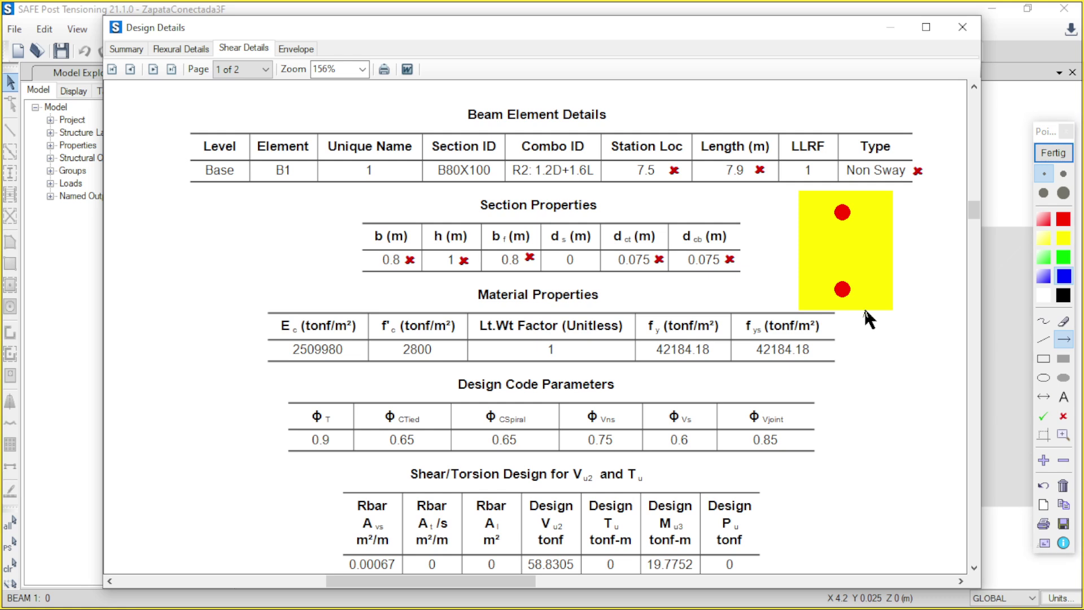
drag(864, 290, 865, 310)
drag(865, 210, 865, 211)
drag(860, 216, 861, 216)
click(1055, 154)
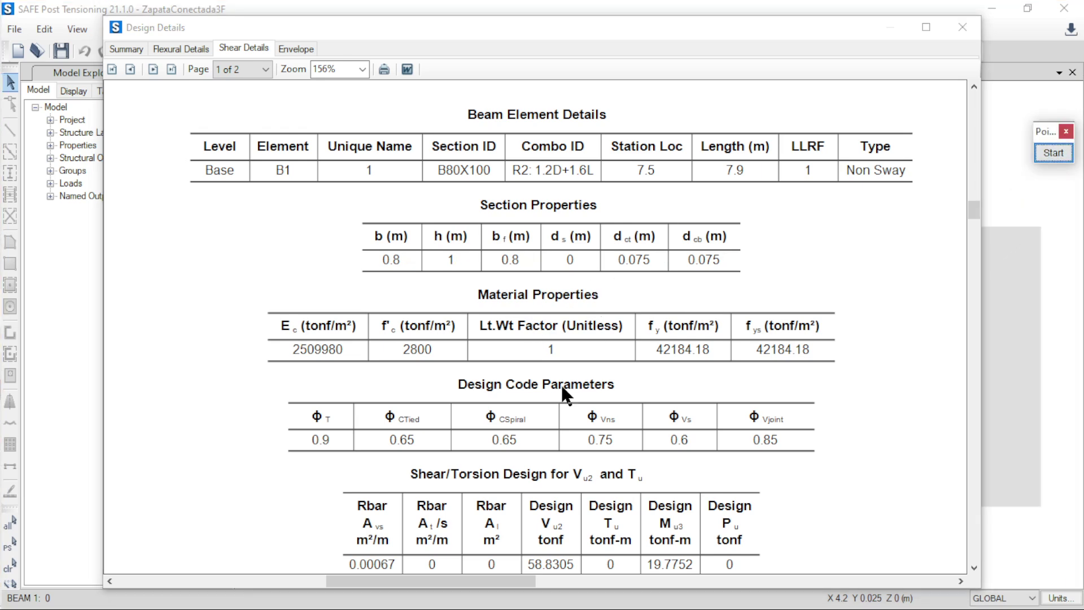
Step: Draw blue arrows through the fy and fys values in the Material Properties table
scroll(327, 377, down, 3)
click(318, 292)
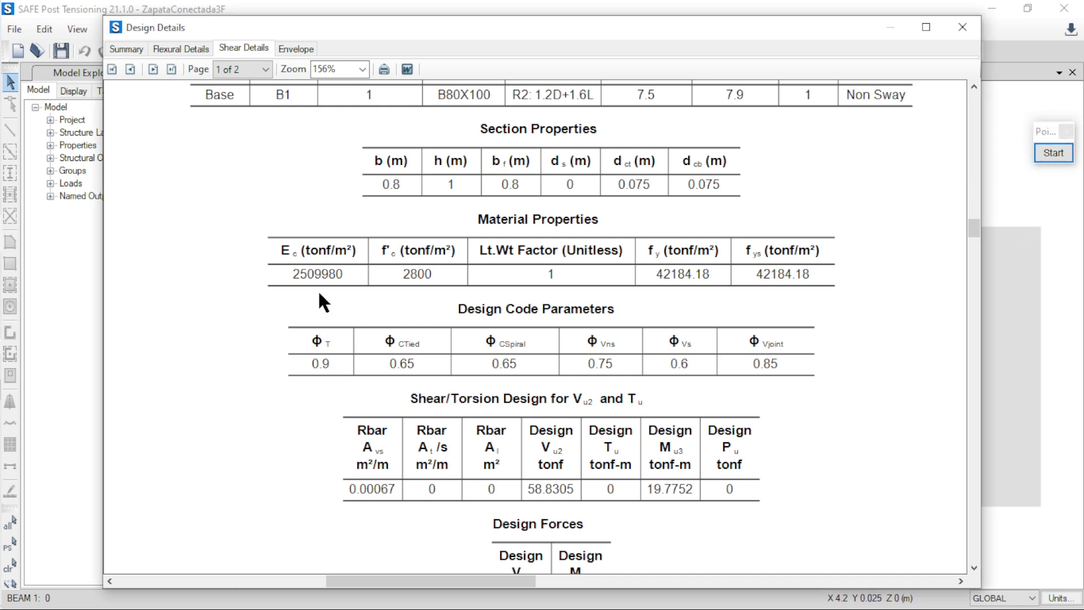
scroll(411, 295, down, 3)
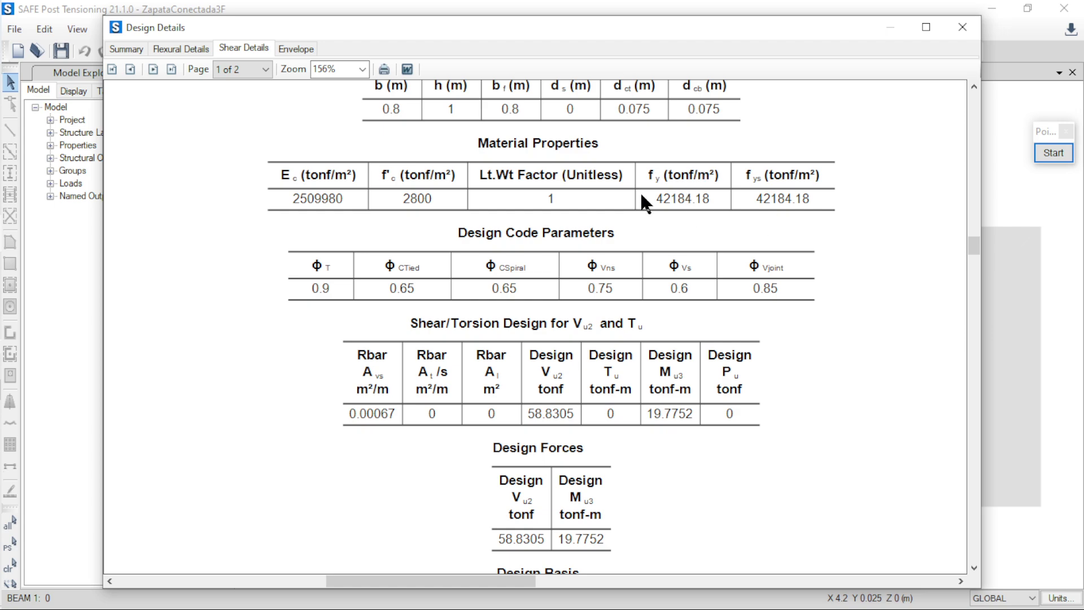
click(1060, 158)
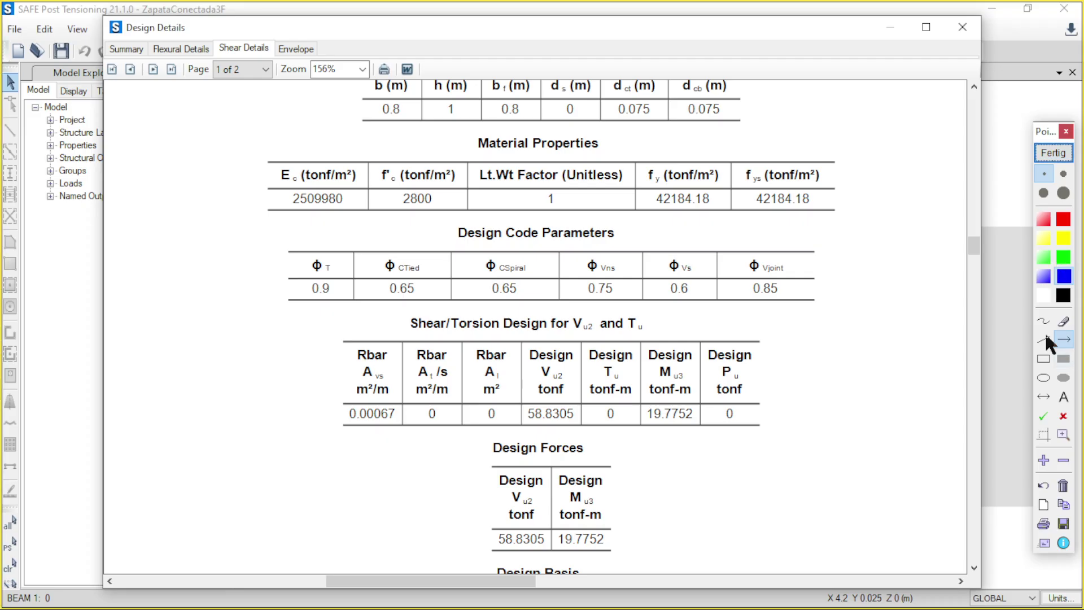
drag(662, 226, 738, 112)
drag(758, 207, 841, 105)
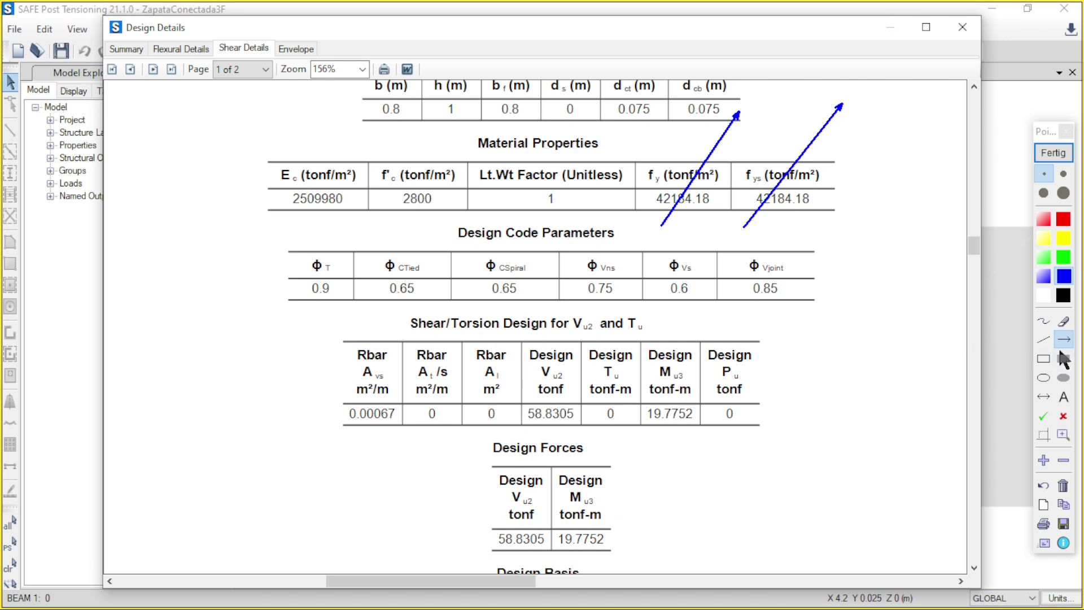
Step: Highlight the Design Code Parameters values in transparent yellow, outline the ΦVns value in transparent blue, and end the annotation session
click(1046, 244)
click(1063, 358)
drag(282, 283, 829, 304)
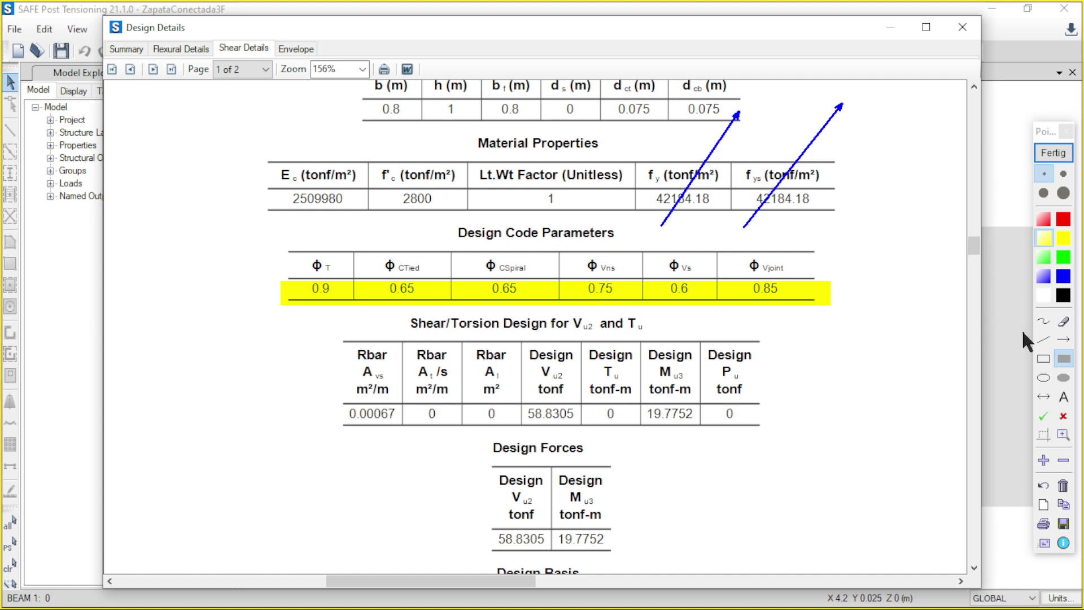
click(1043, 359)
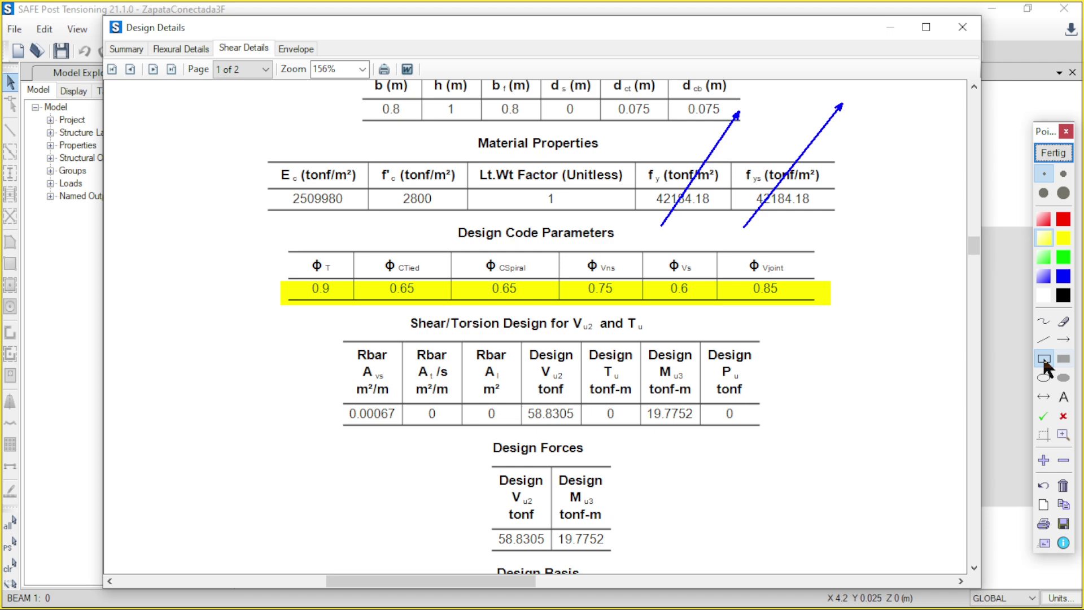
click(1044, 275)
drag(569, 278, 628, 301)
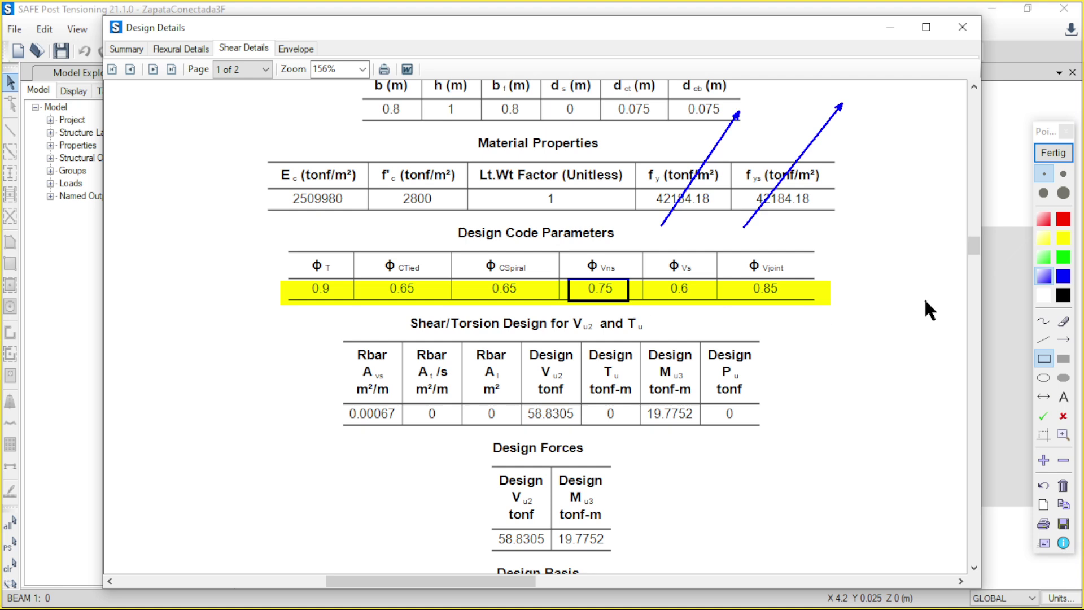
click(1056, 155)
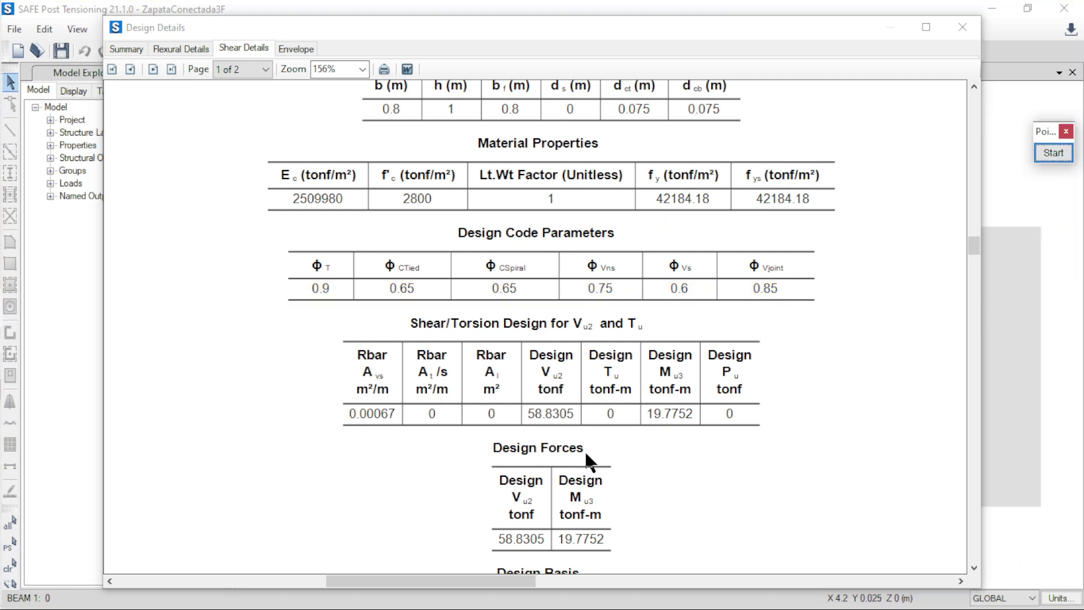
Step: Draw blue arrows pointing to the design Vu2 and rebar Avs values in the Shear/Torsion Design table
scroll(586, 455, down, 3)
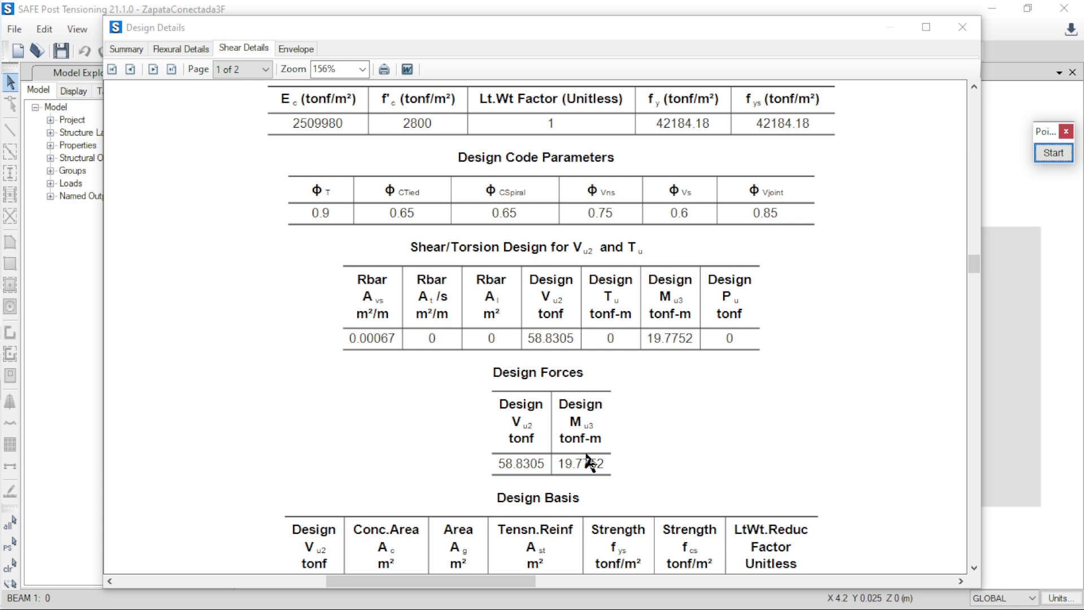
click(1054, 154)
click(1063, 339)
mouse_move(711, 471)
mouse_down()
mouse_move(575, 399)
mouse_move(548, 359)
mouse_move(555, 349)
mouse_up()
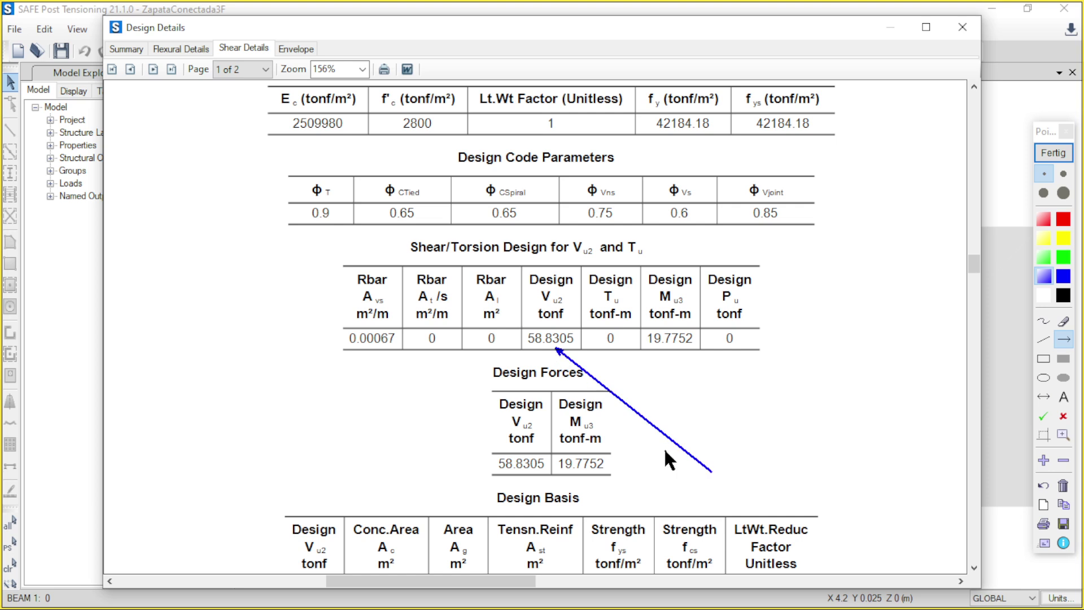
drag(276, 476, 379, 350)
Step: Add the text note "0.067cm2/cm" just below the Avs value, and end the annotation session
click(1060, 401)
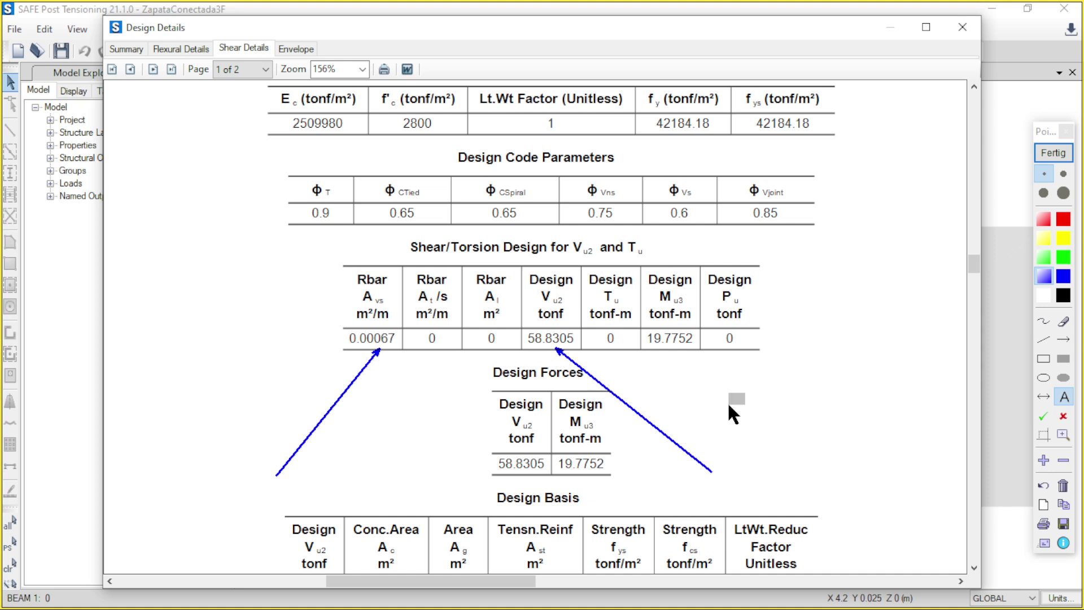
text(0.006cm2)
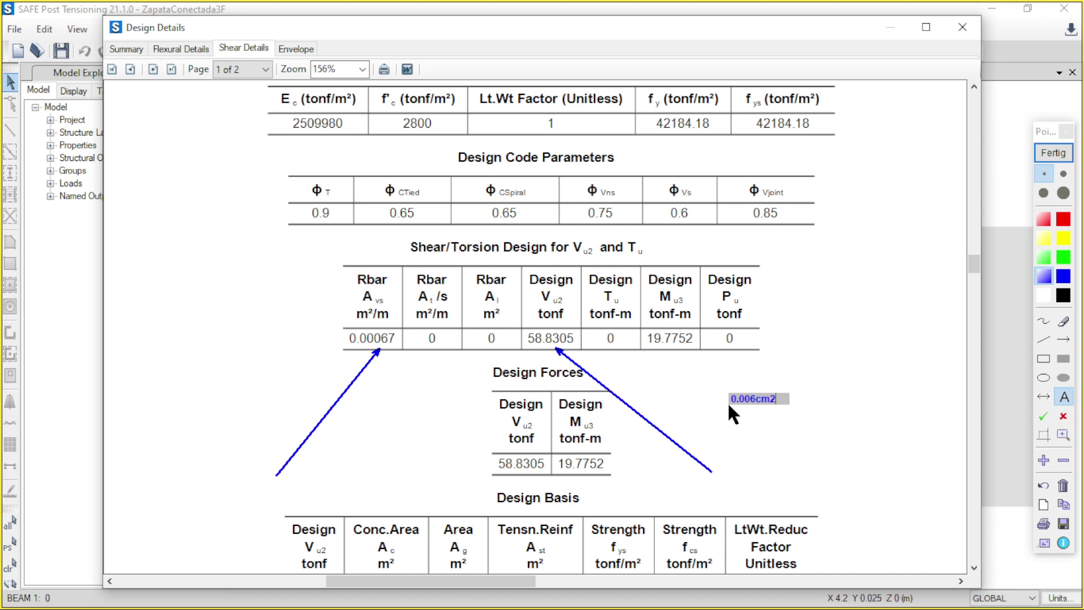
text(/cm)
key(BackSpace)
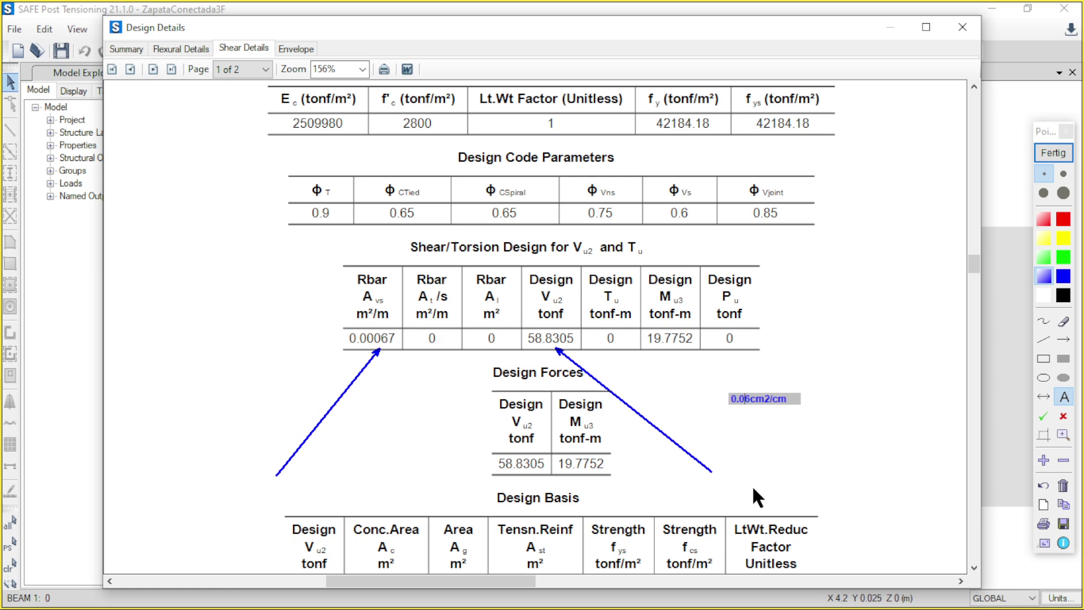
key(Right)
text(7)
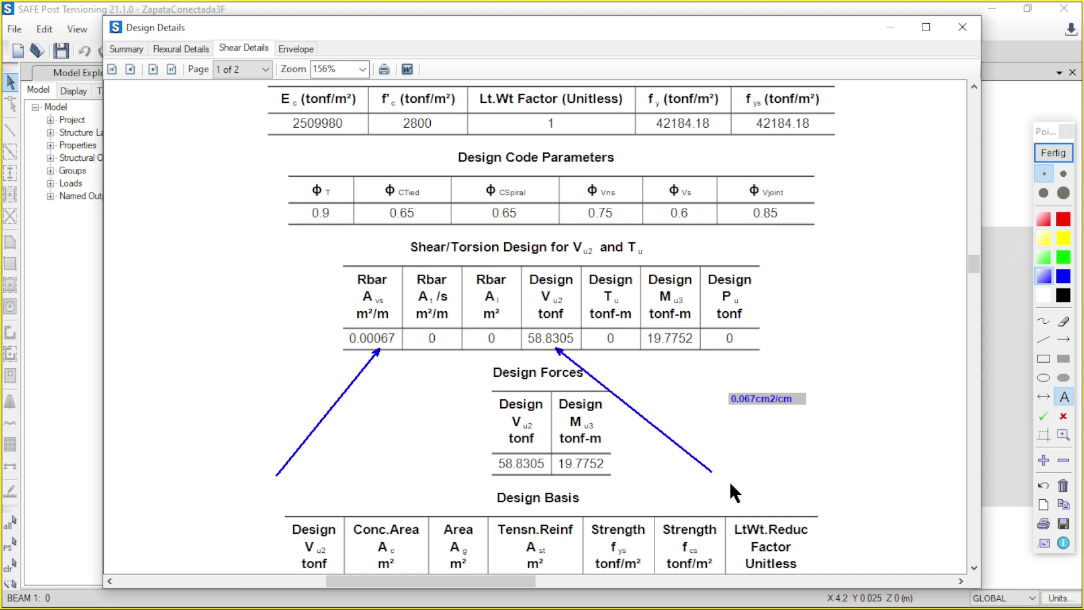
click(373, 350)
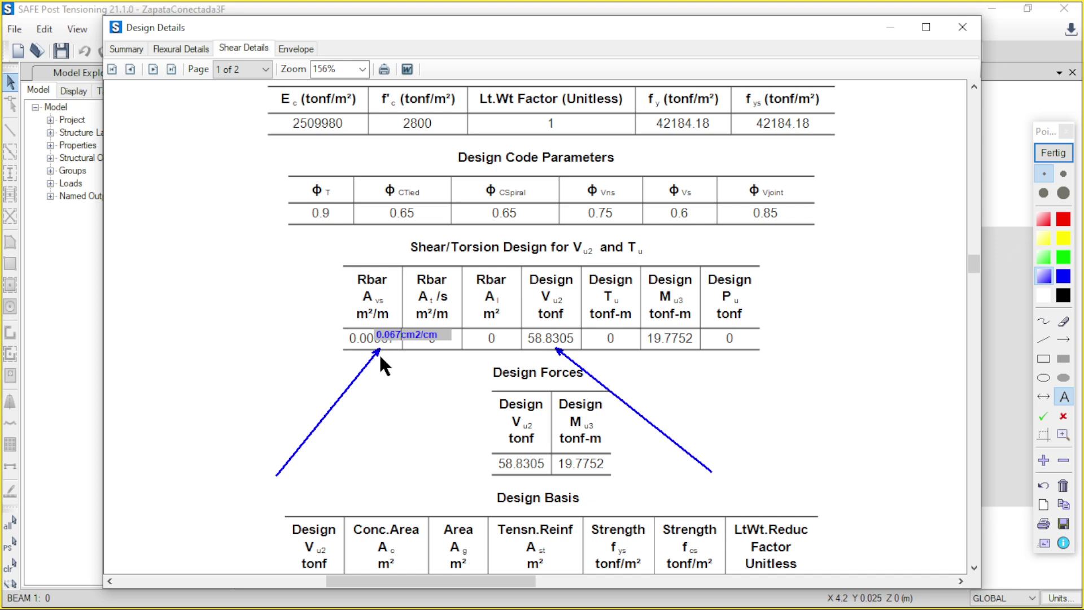
drag(379, 354, 387, 368)
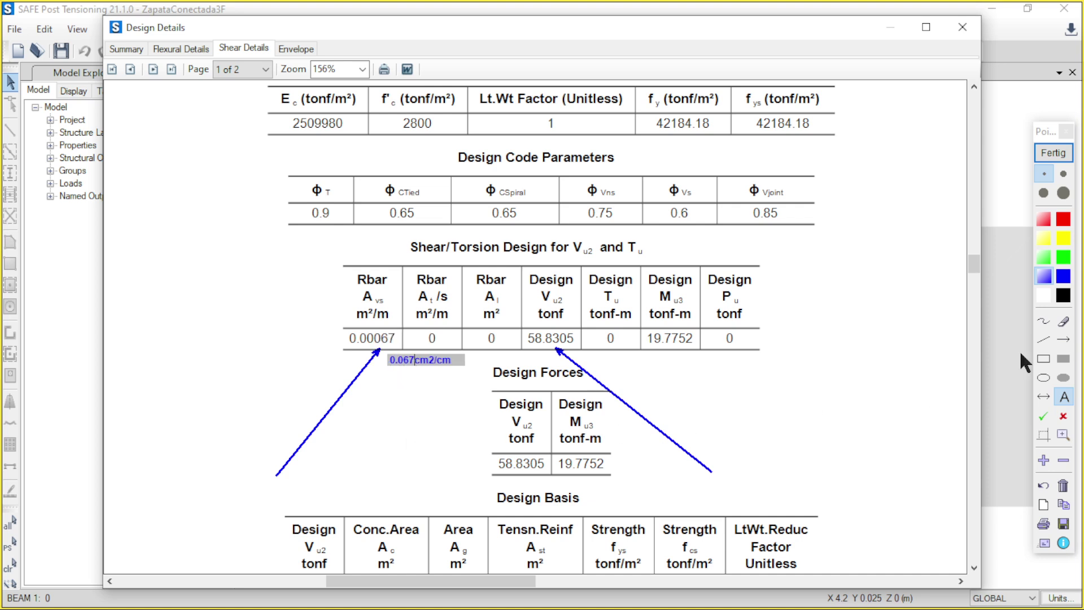
click(919, 394)
click(1053, 153)
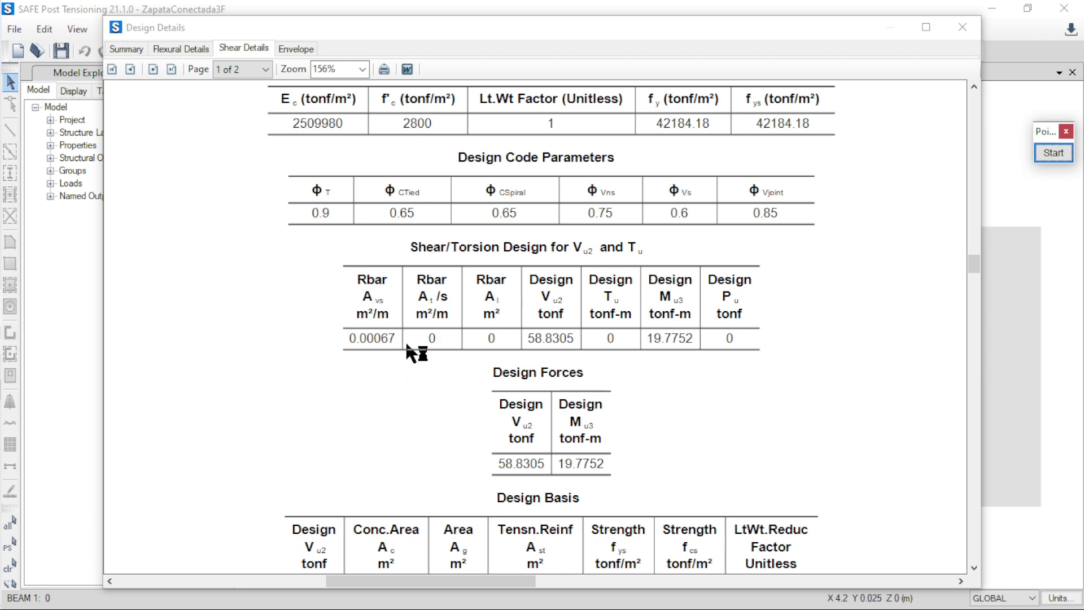
Step: Look over the Design Basis and Shear Rebar Design tables, and point a blue arrow at the Avs value in the Shear/Torsion Design table
scroll(396, 380, down, 3)
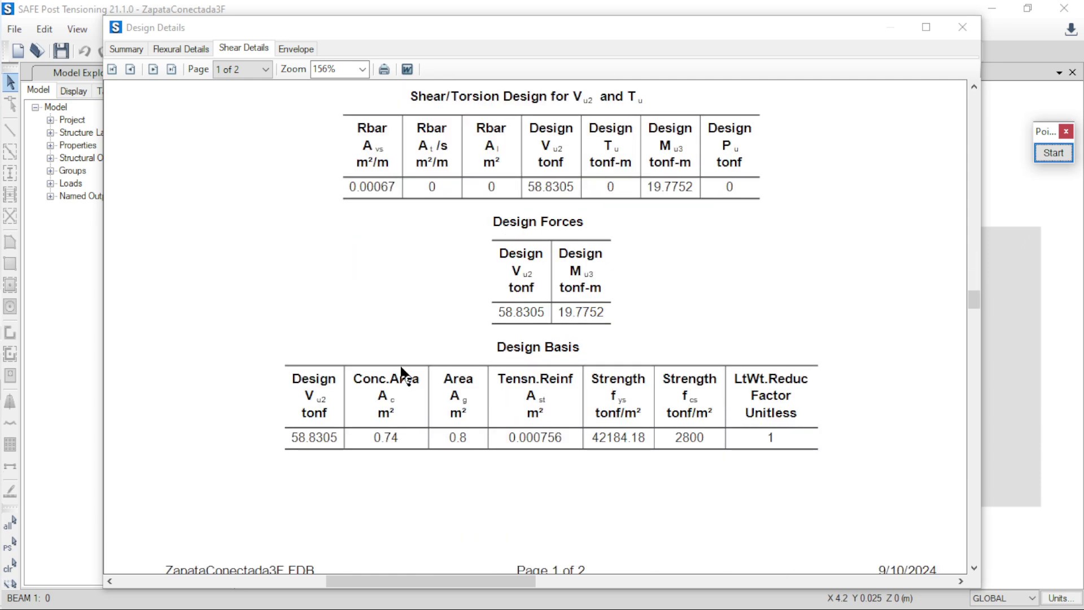
scroll(401, 381, down, 3)
scroll(524, 434, down, 5)
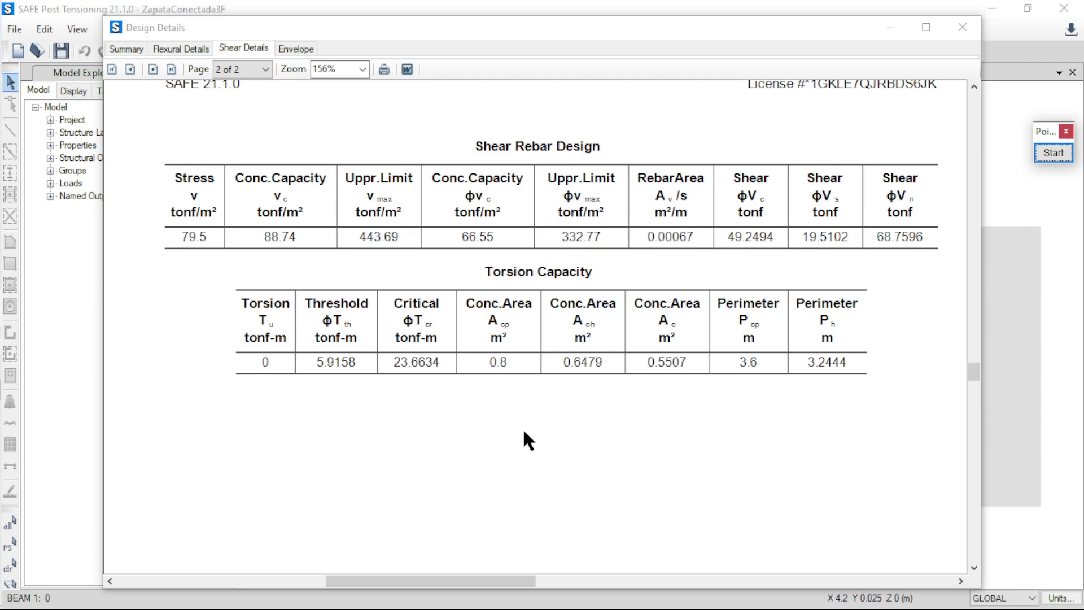
scroll(524, 432, up, 10)
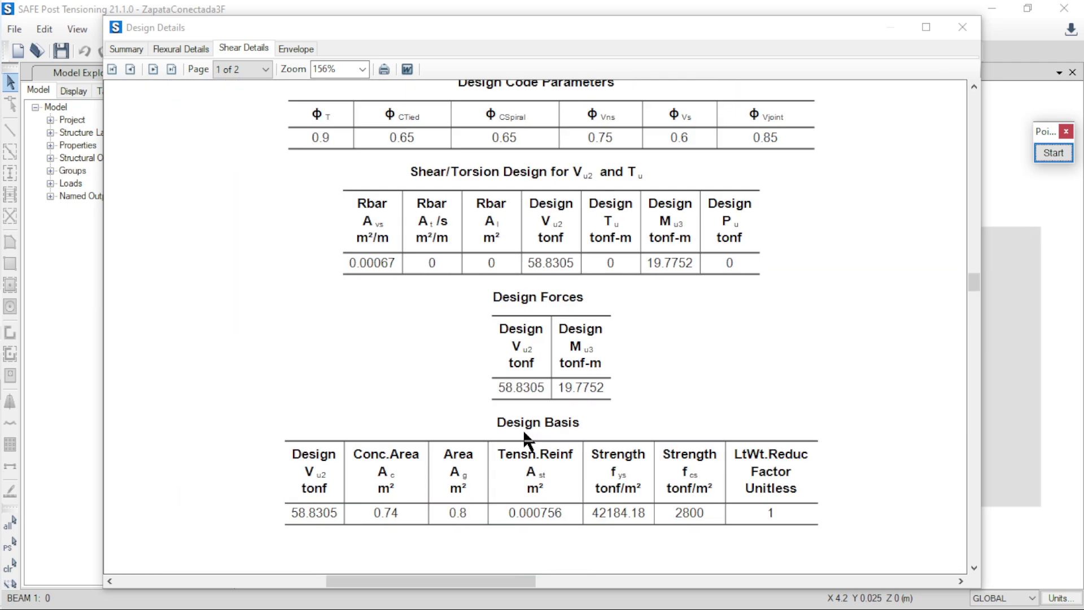
click(1054, 154)
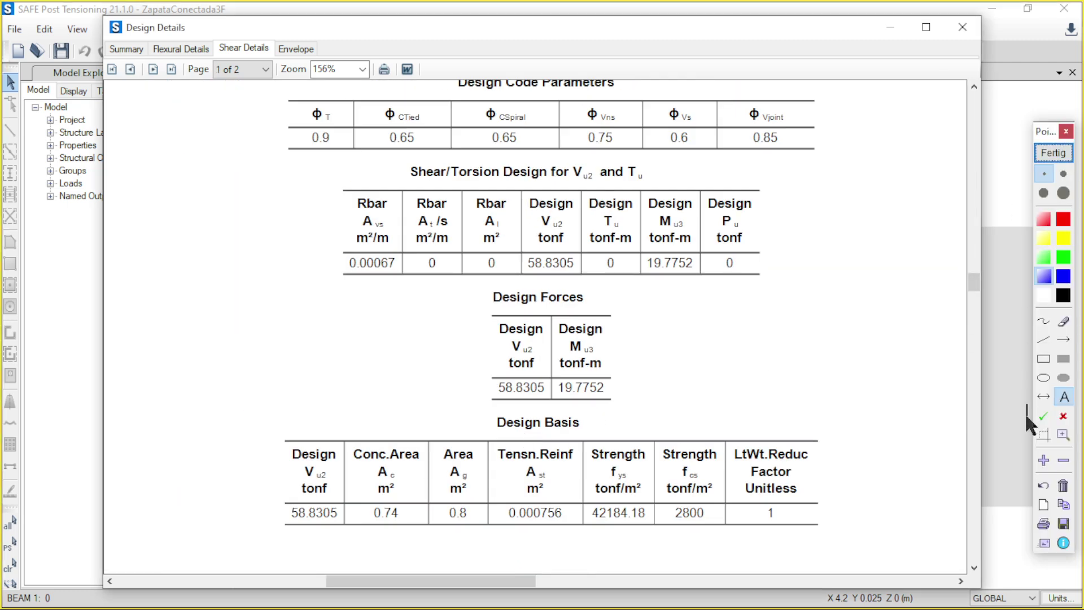
click(1063, 339)
mouse_move(297, 403)
mouse_down()
mouse_move(381, 284)
mouse_move(371, 277)
mouse_up()
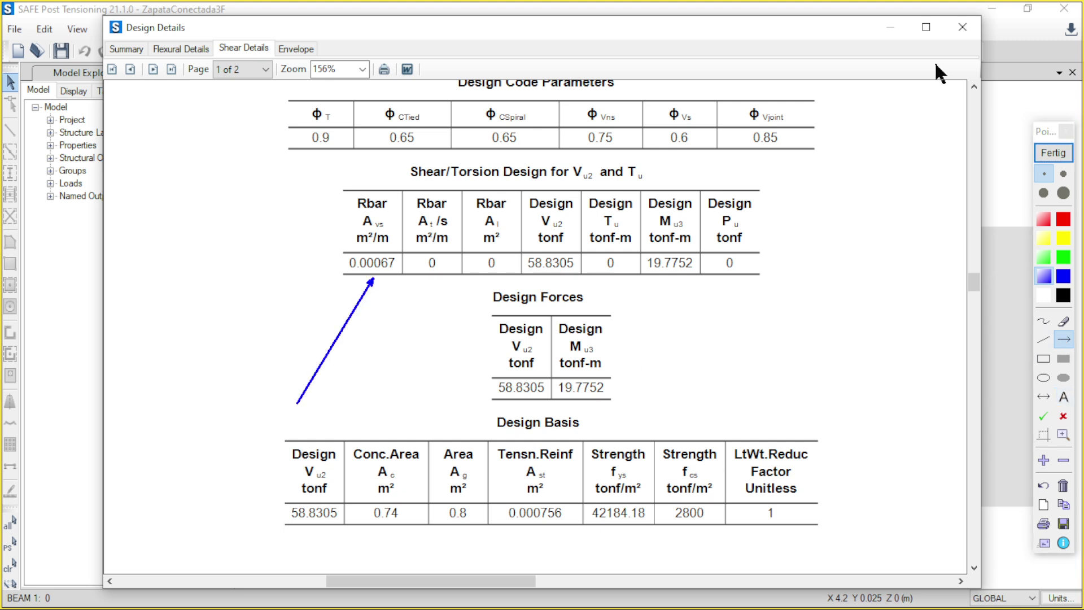
click(1053, 153)
Step: Reposition the Design Details window and capture the Shear Rebar Design table on page 2 as a rectangular screen snip
mouse_move(814, 26)
mouse_down()
mouse_move(500, 367)
mouse_move(636, 195)
mouse_up()
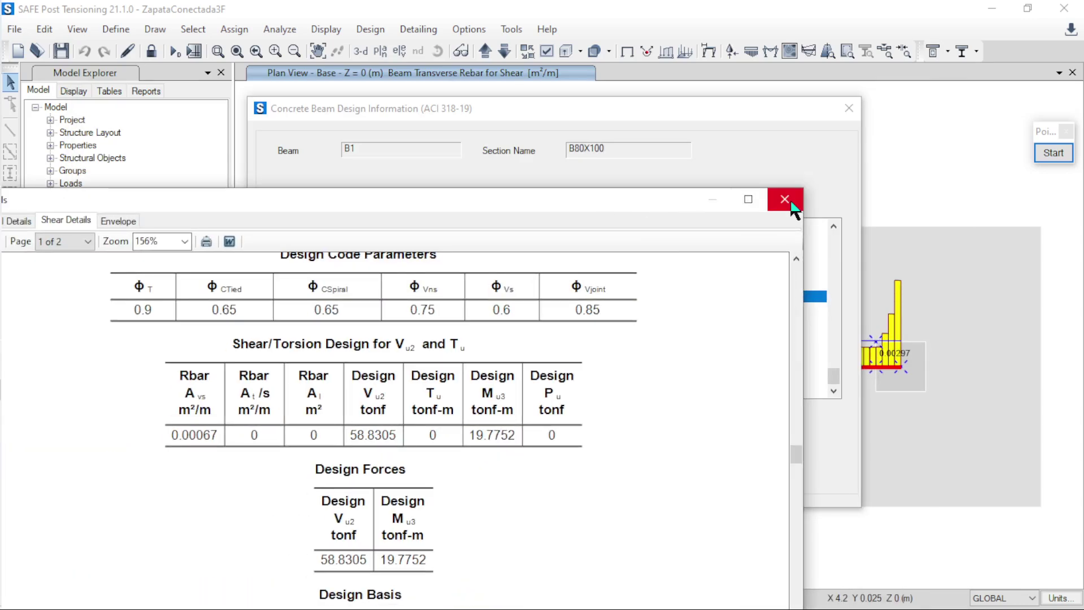
drag(632, 196, 899, 111)
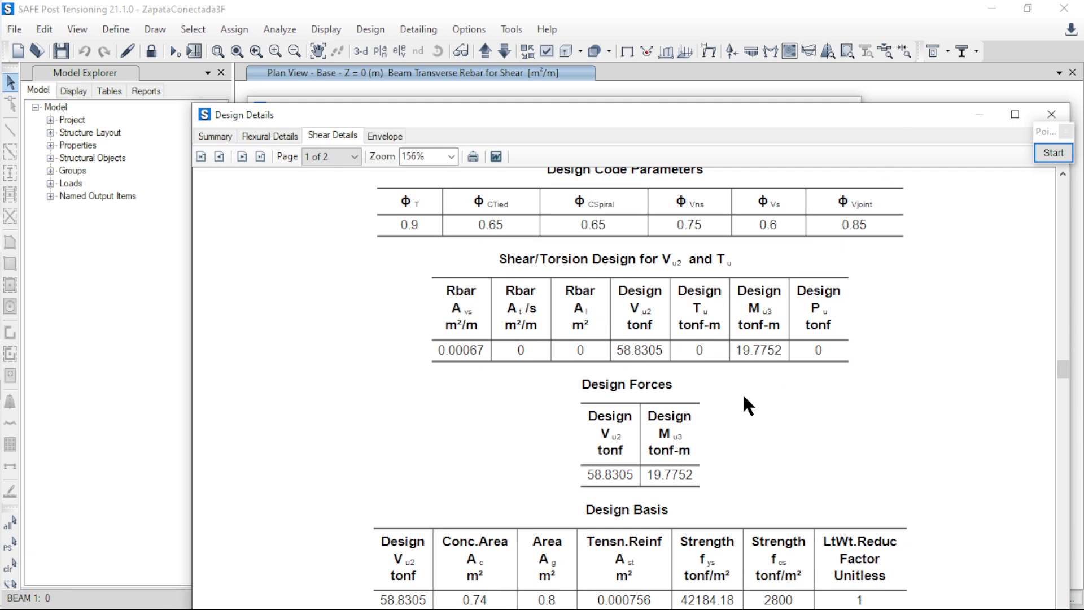
key(super+shift+s)
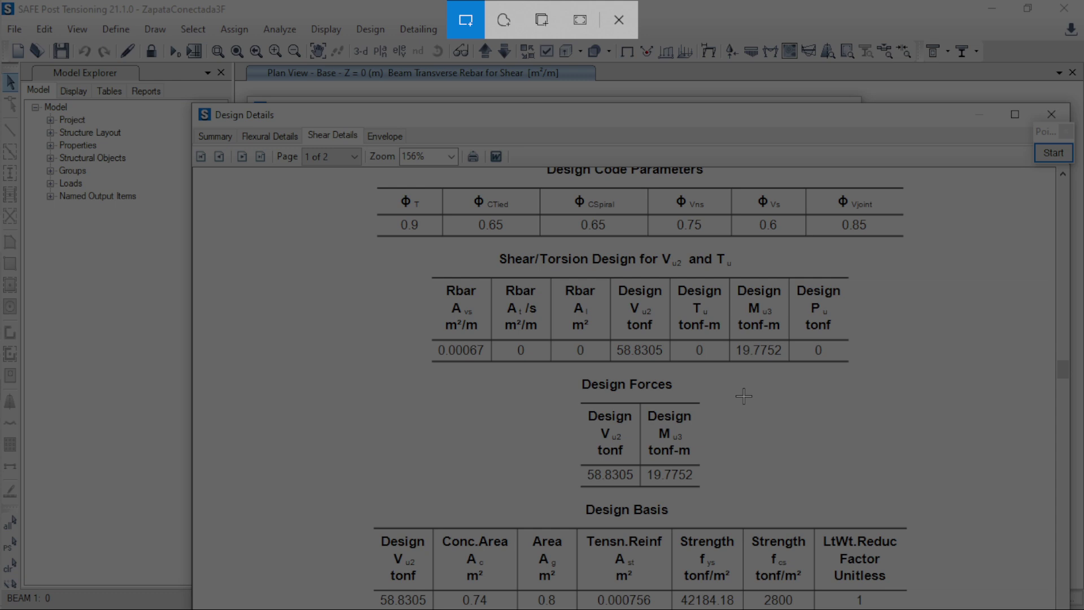
key(Escape)
scroll(756, 333, down, 3)
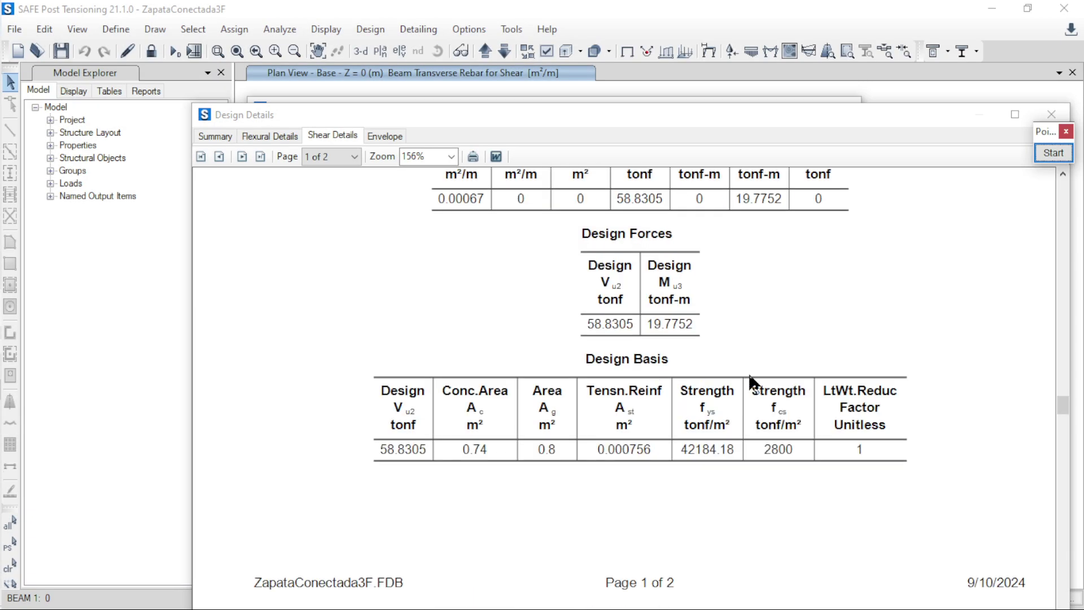
scroll(760, 492, down, 5)
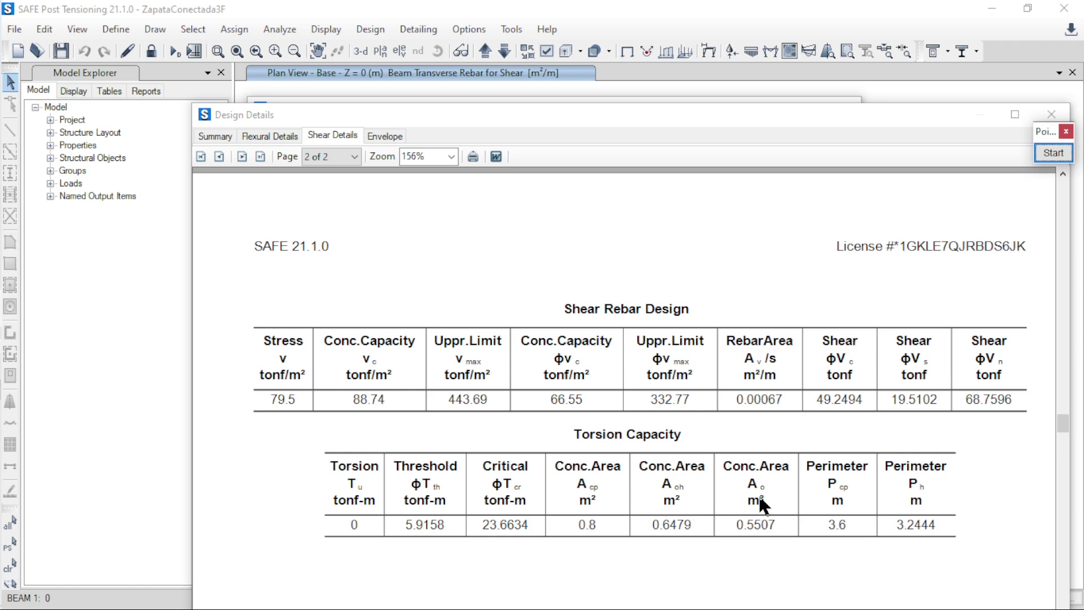
key(super+shift+s)
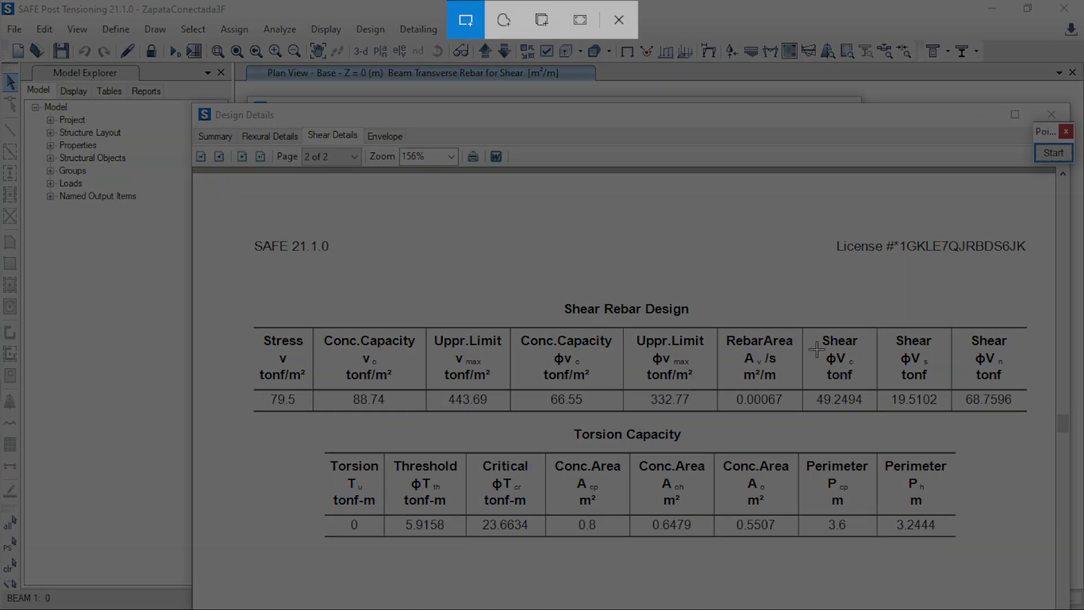
drag(232, 296, 1037, 430)
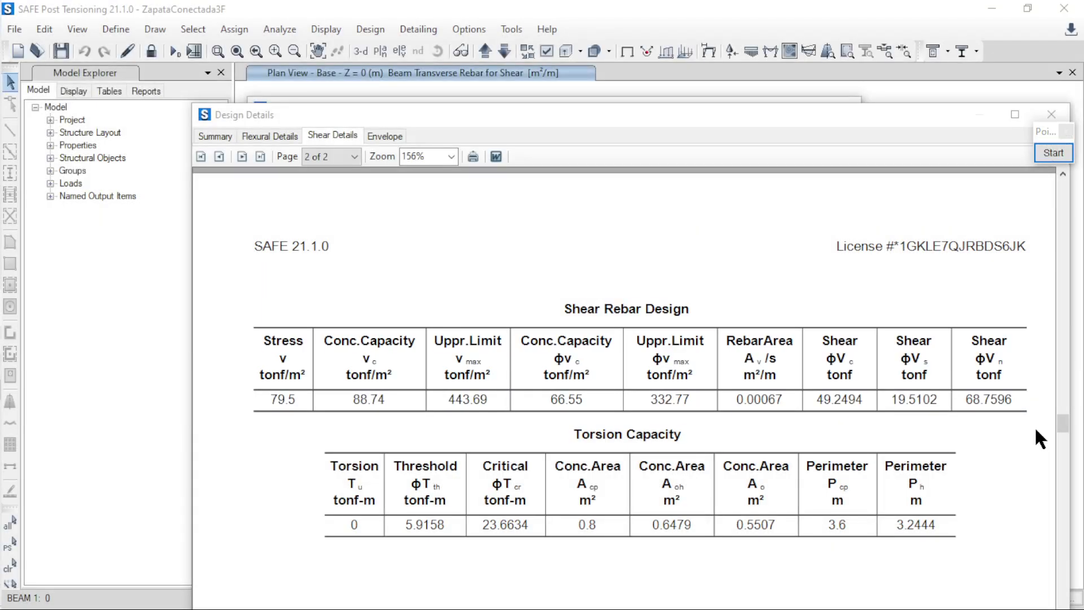
key(super+Tab)
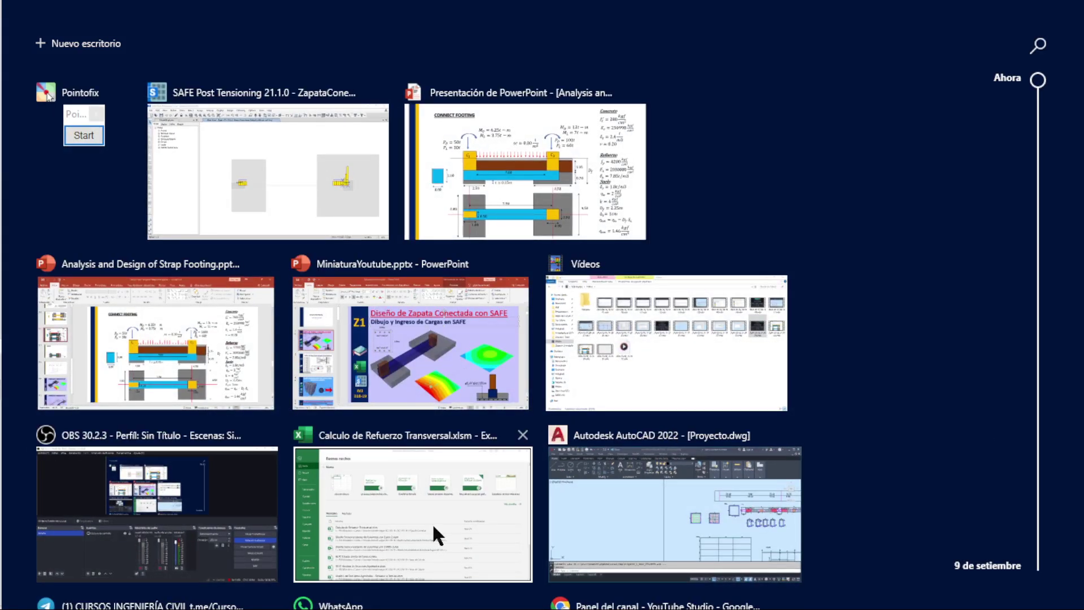
scroll(414, 364, down, 10)
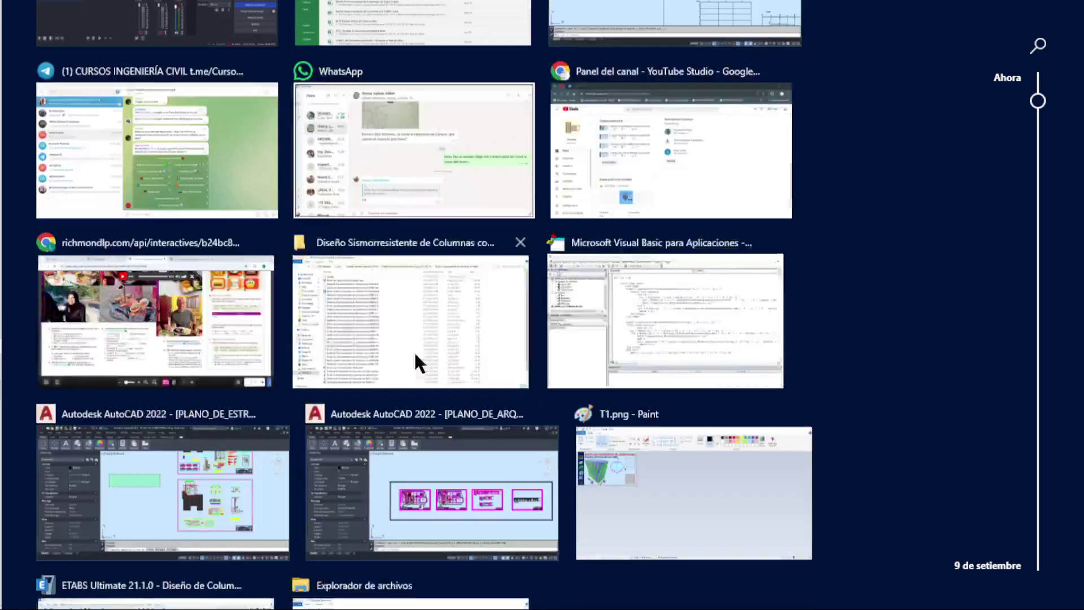
scroll(415, 361, down, 5)
scroll(416, 361, up, 15)
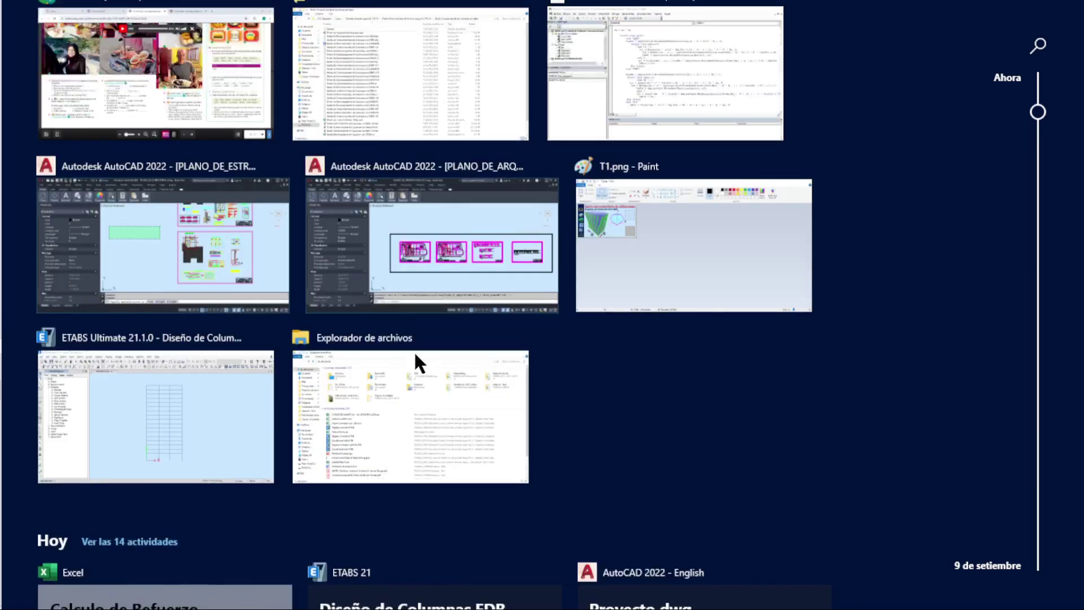
scroll(418, 362, up, 2)
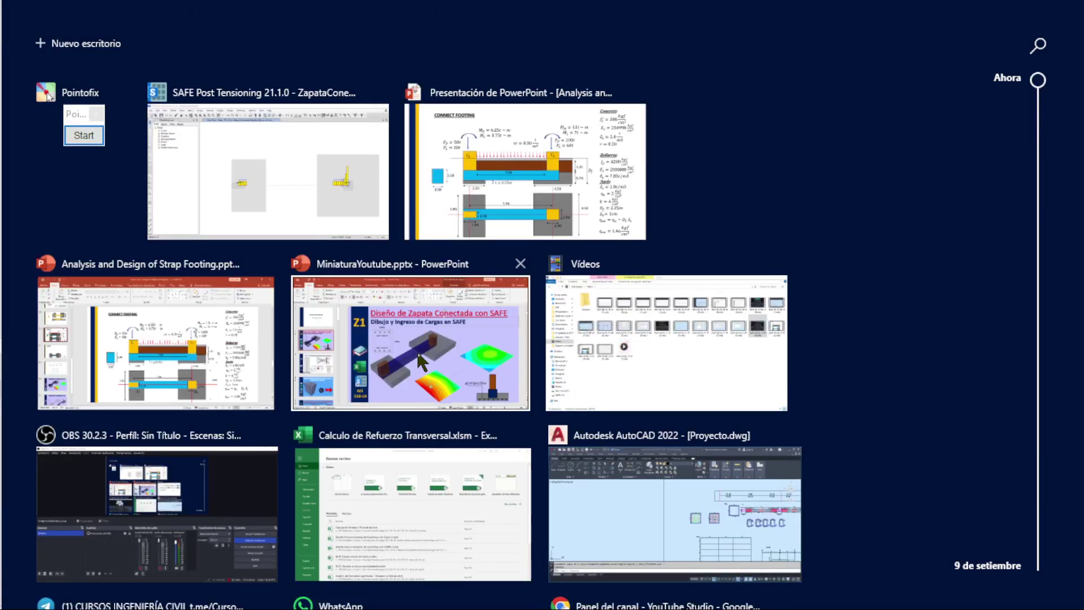
key(Escape)
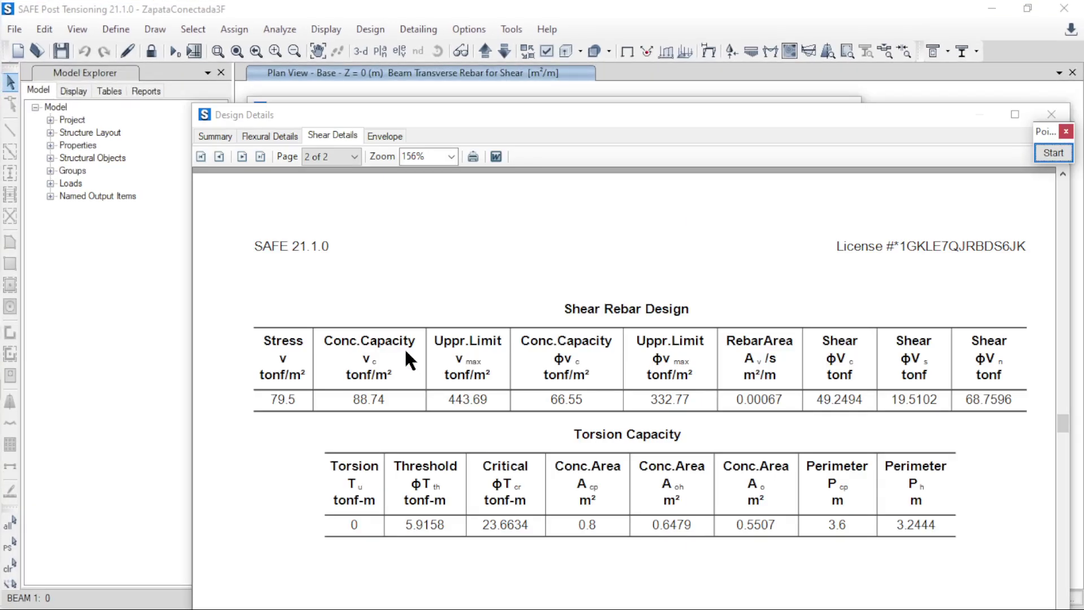
Step: Switch to the Excel workbook Calculo de Refuerzo Transversal.xlsm and go to its Refuerzo Transversal section on the MKS sheet
key(alt+Tab)
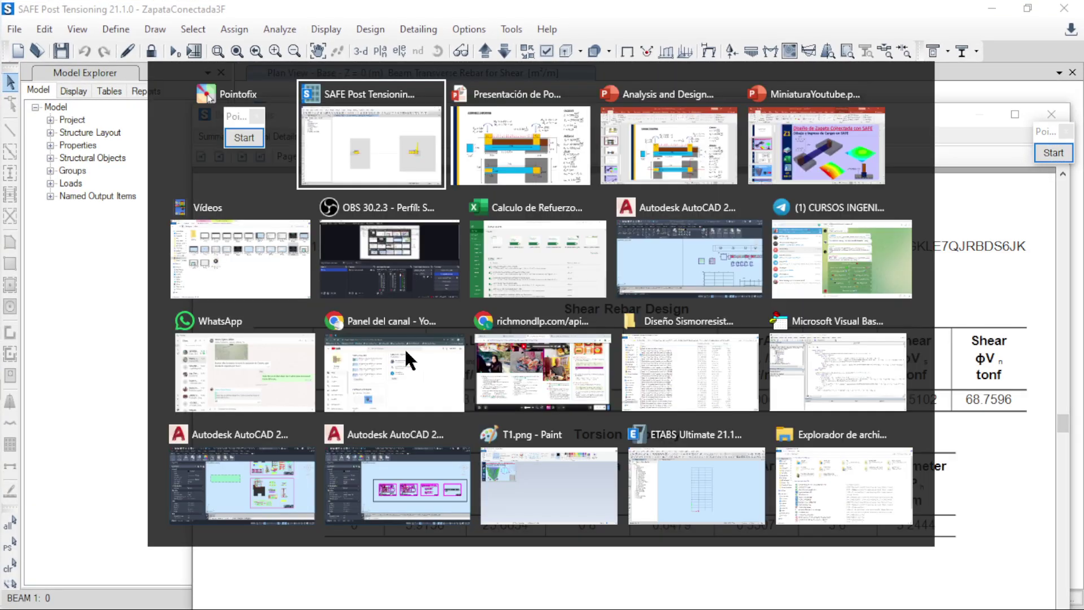
click(554, 253)
click(346, 372)
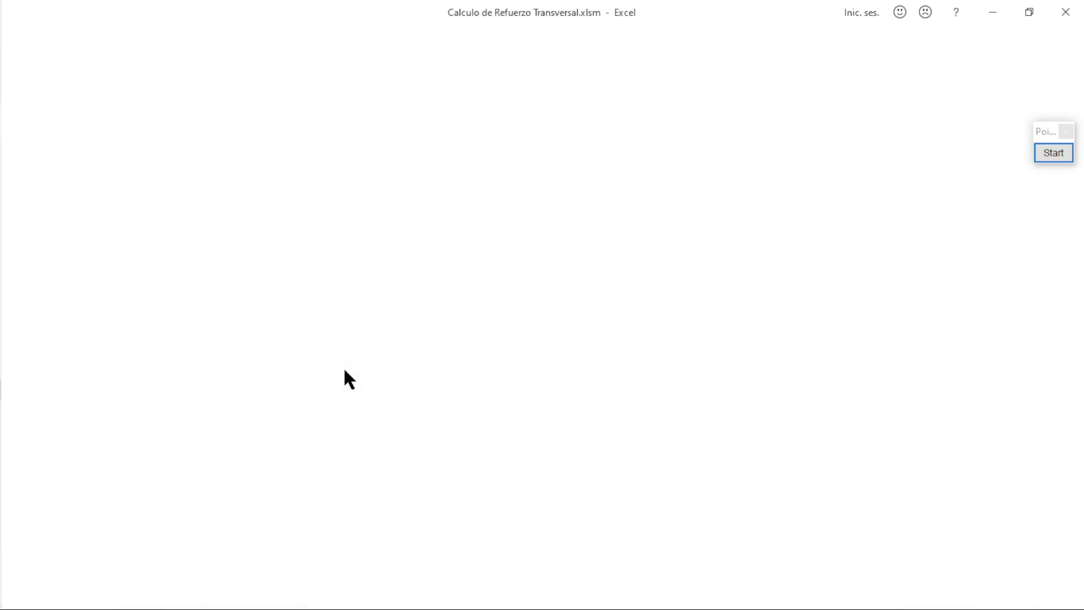
scroll(624, 386, down, 3)
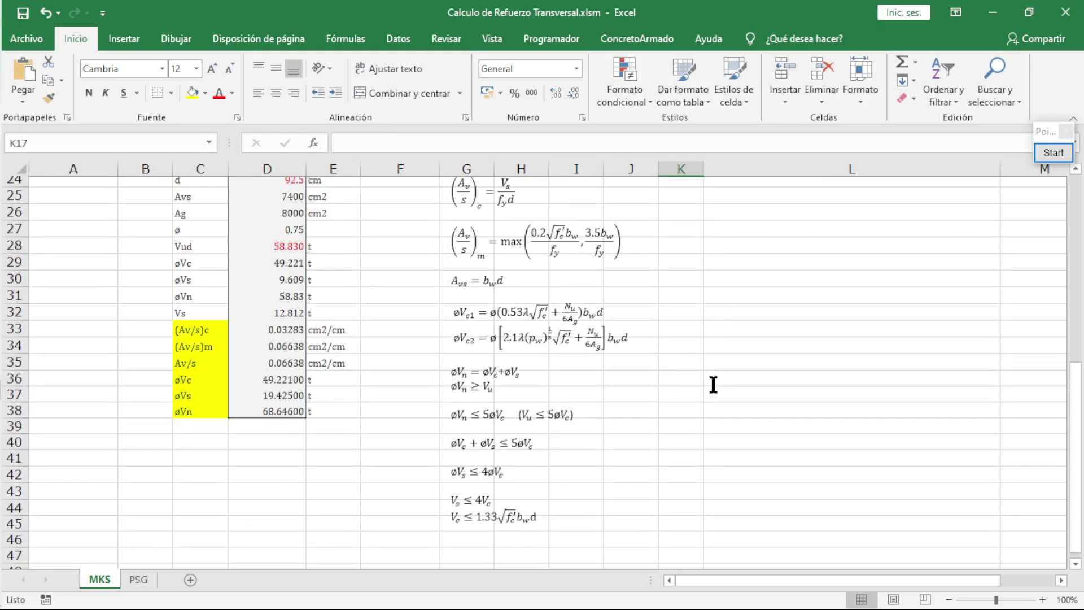
scroll(683, 388, up, 5)
scroll(700, 426, down, 3)
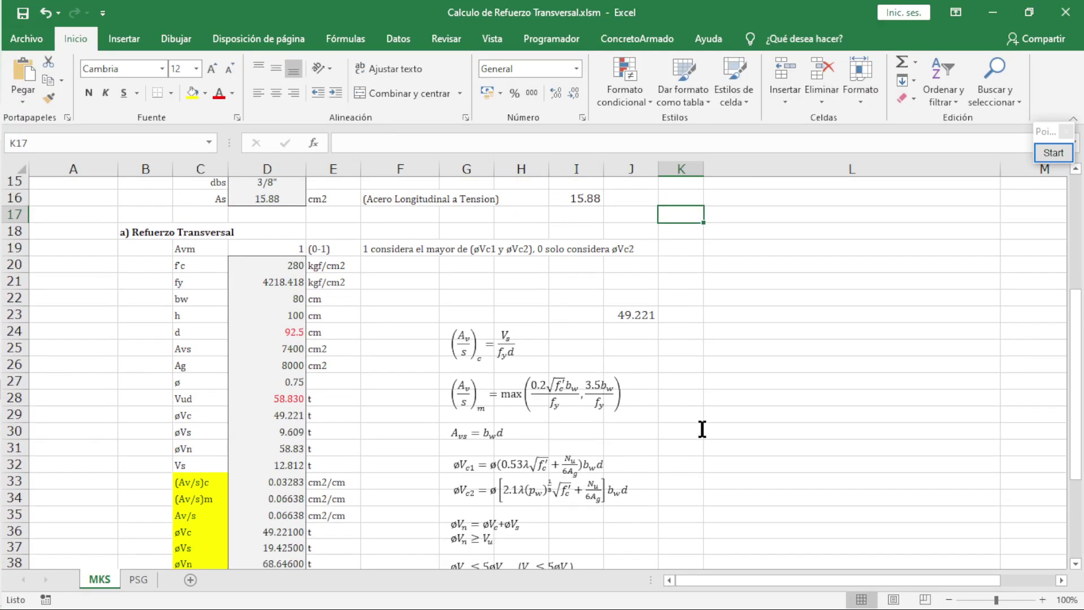
Step: Paste the captured Shear Rebar Design table beside the formula text box and move it down to around row 38
click(715, 359)
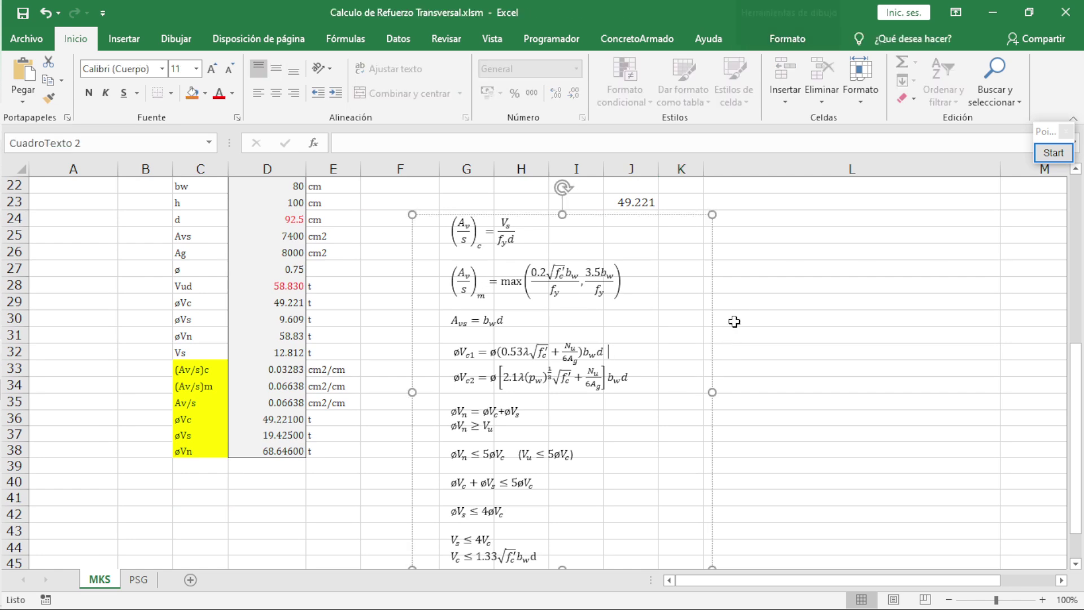
click(777, 320)
key(ctrl+v)
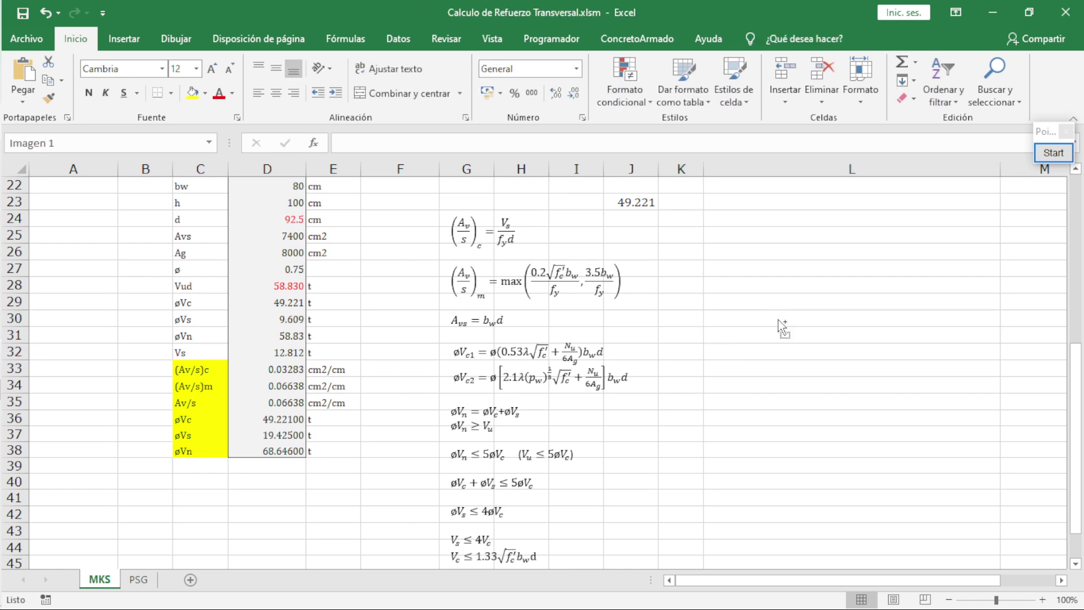
drag(818, 341, 804, 463)
Step: Set the beam's design shear Vud in cell D8 to 58.8305 t
scroll(757, 411, up, 7)
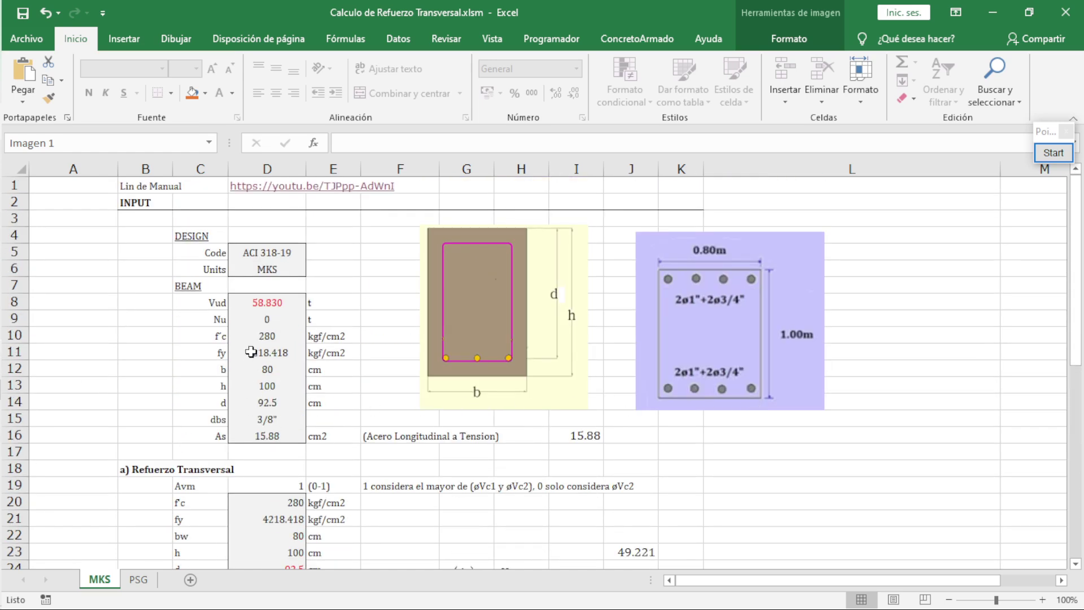
click(260, 318)
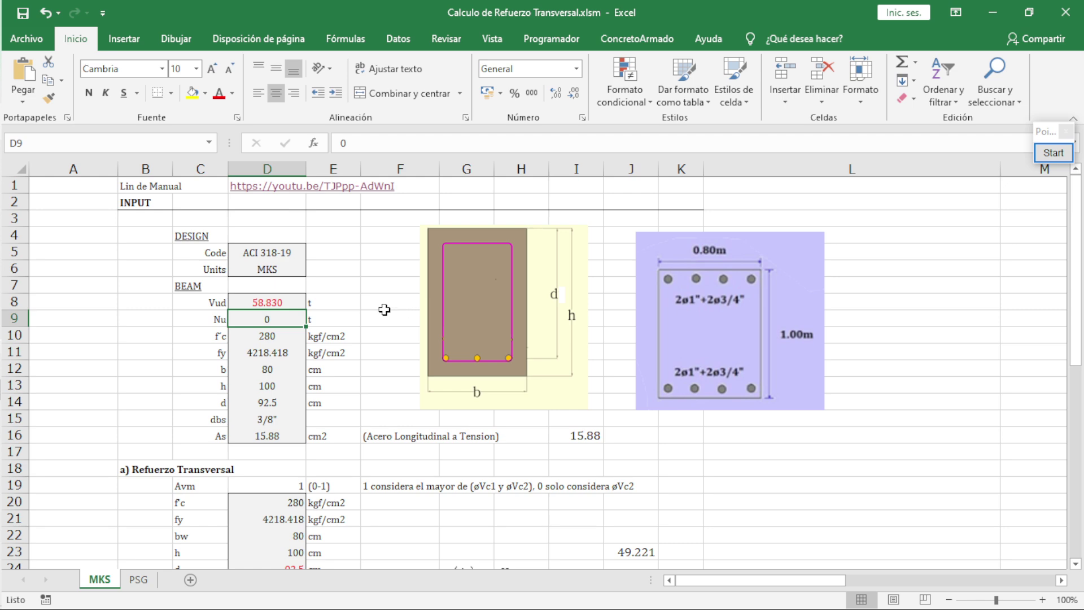
key(Up)
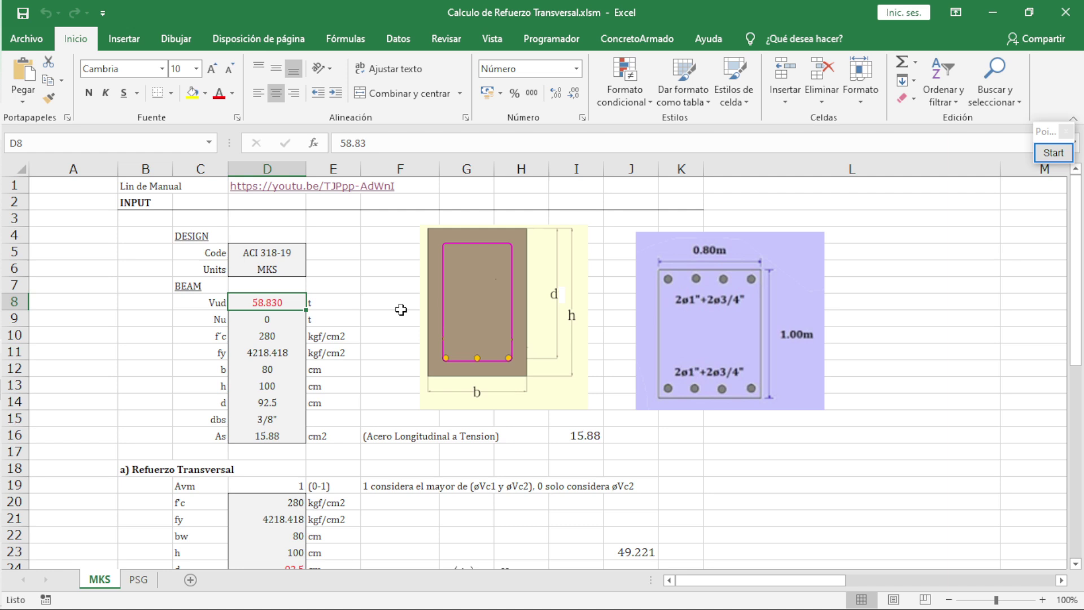
text(58.8305)
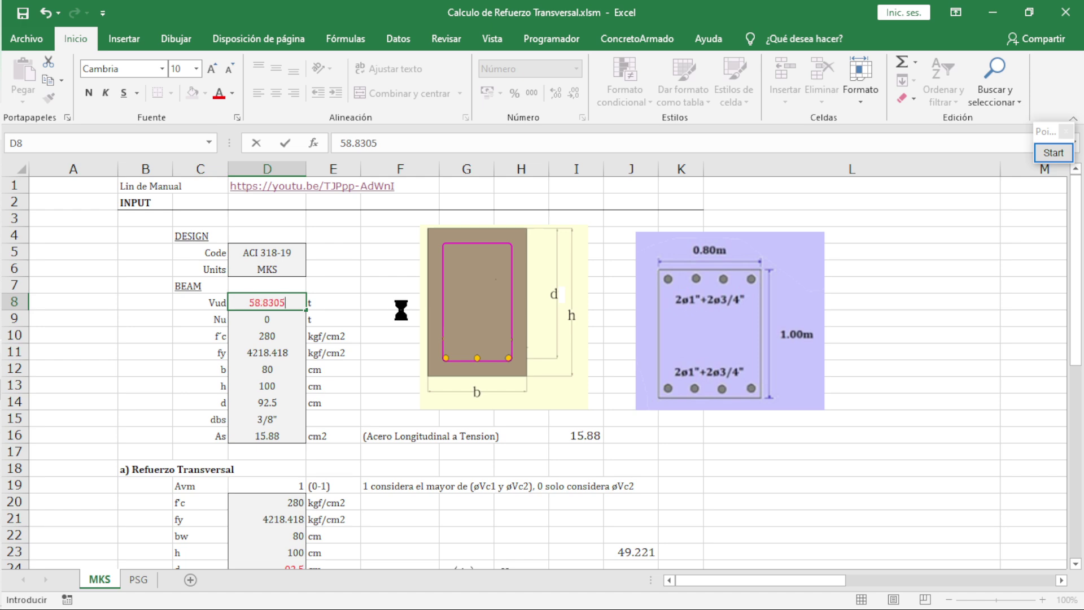
key(Return)
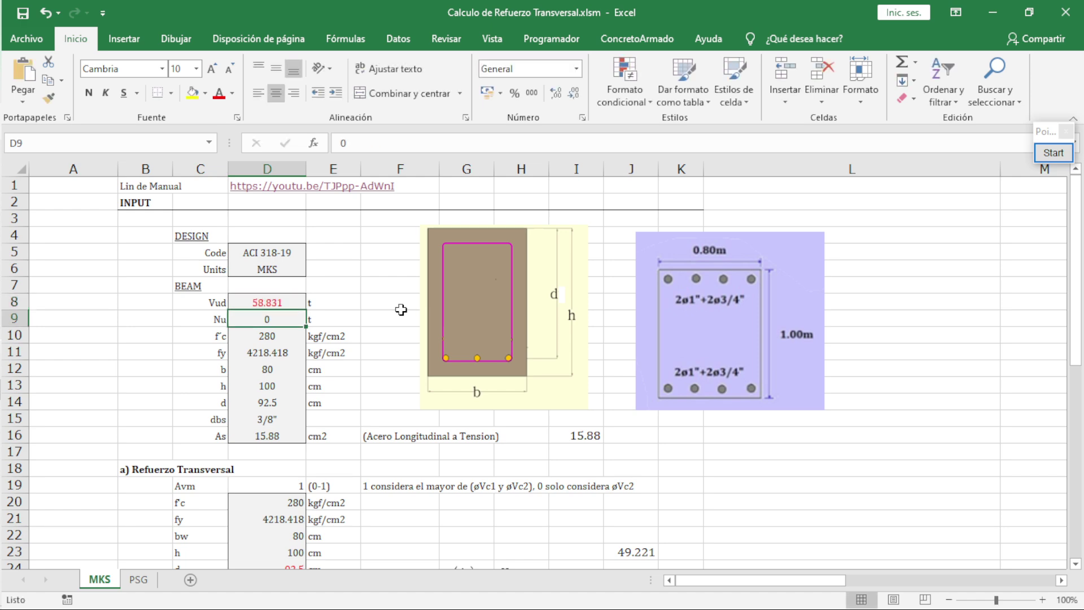
Step: Review the remaining beam input cells from f'c down to the longitudinal tension steel As
key(Down)
key(Down)
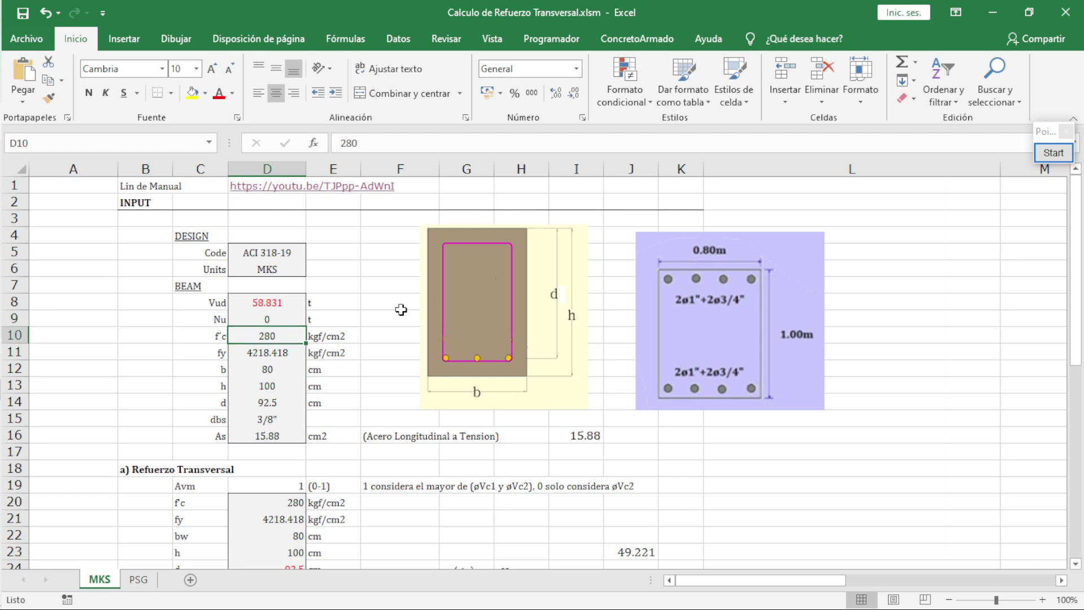
key(Down)
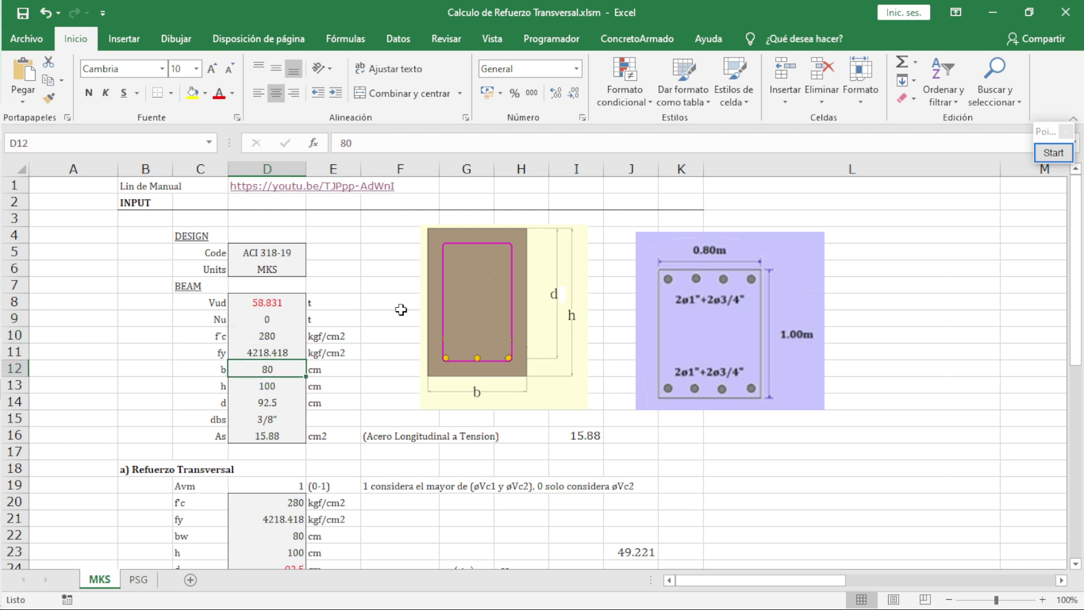
key(Down)
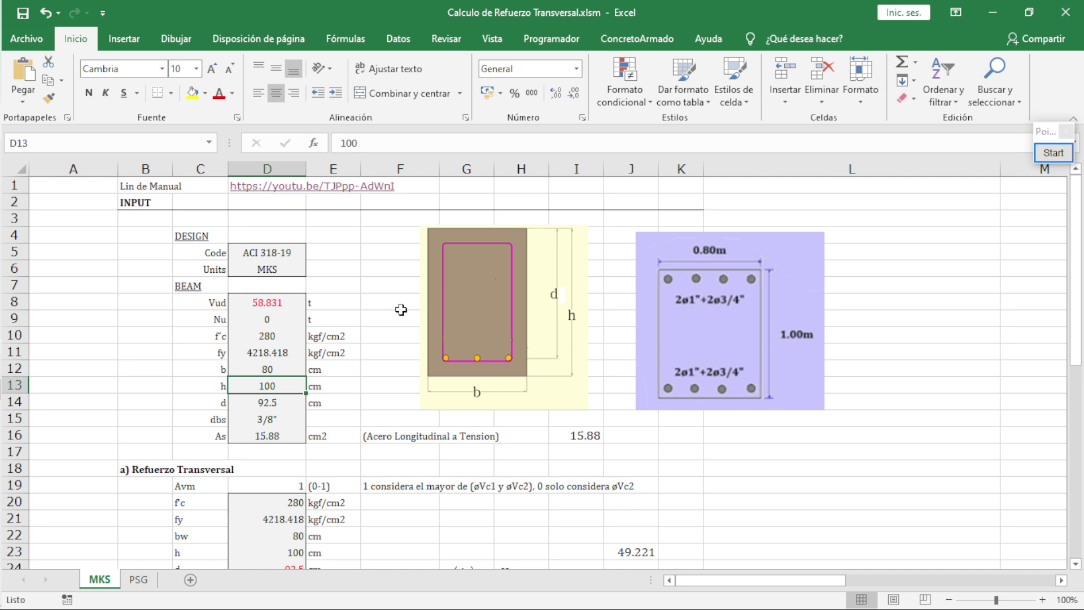
key(Down)
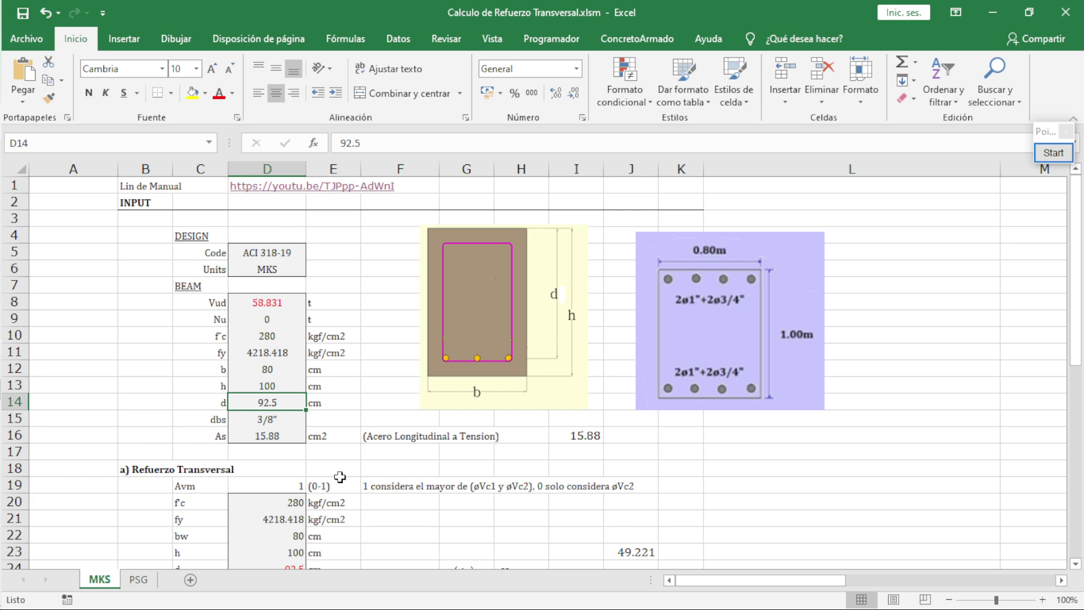
click(267, 419)
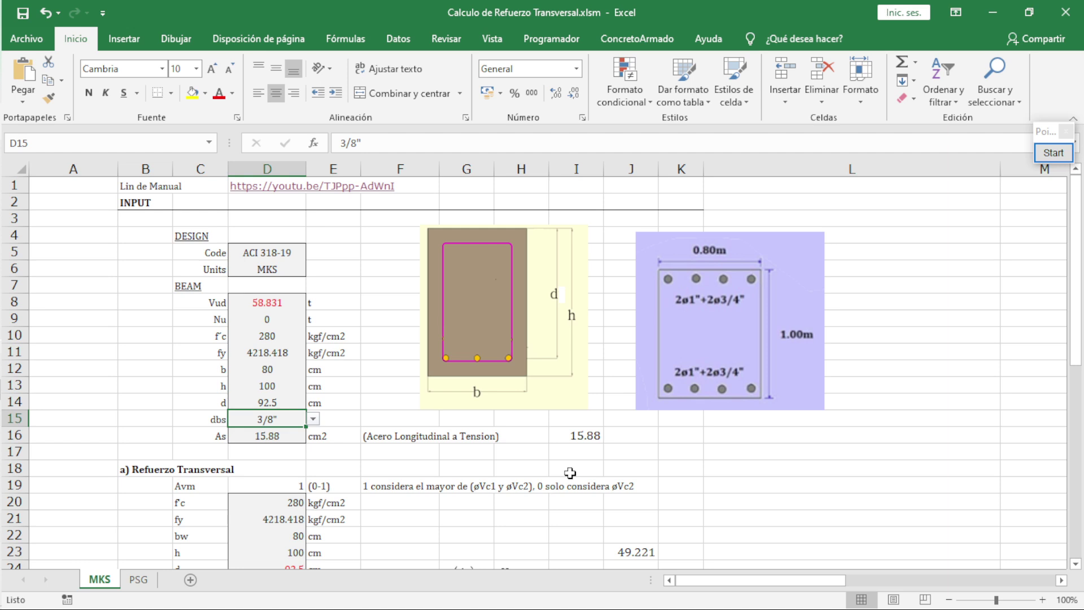
key(Down)
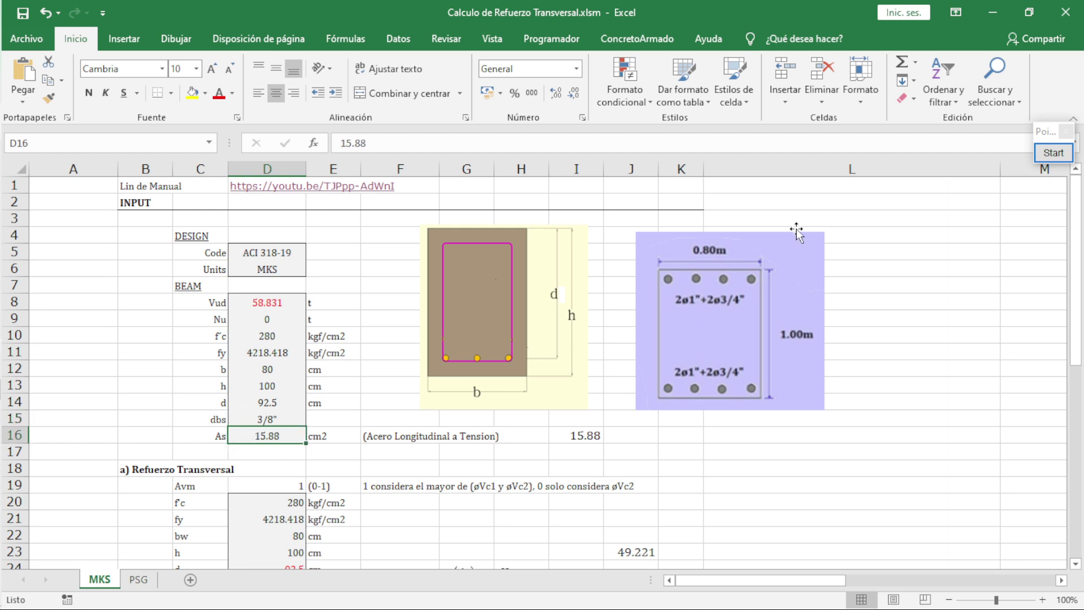
Step: Outline the upper 2ø1"+2ø3/4" bars in the beam section picture with a blue rectangle, and end the annotation session
click(1053, 152)
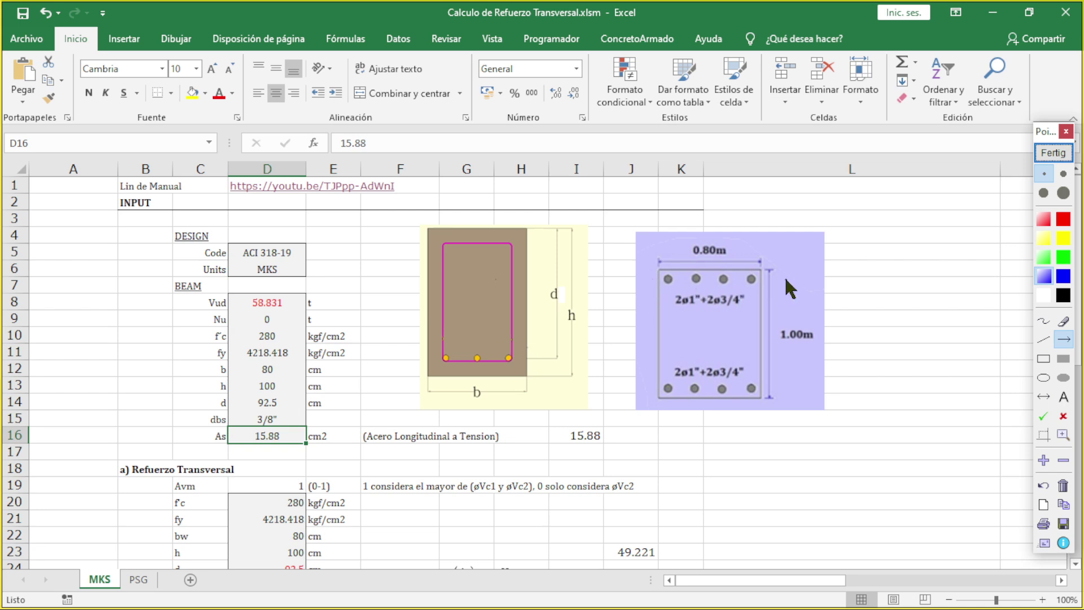
click(1043, 361)
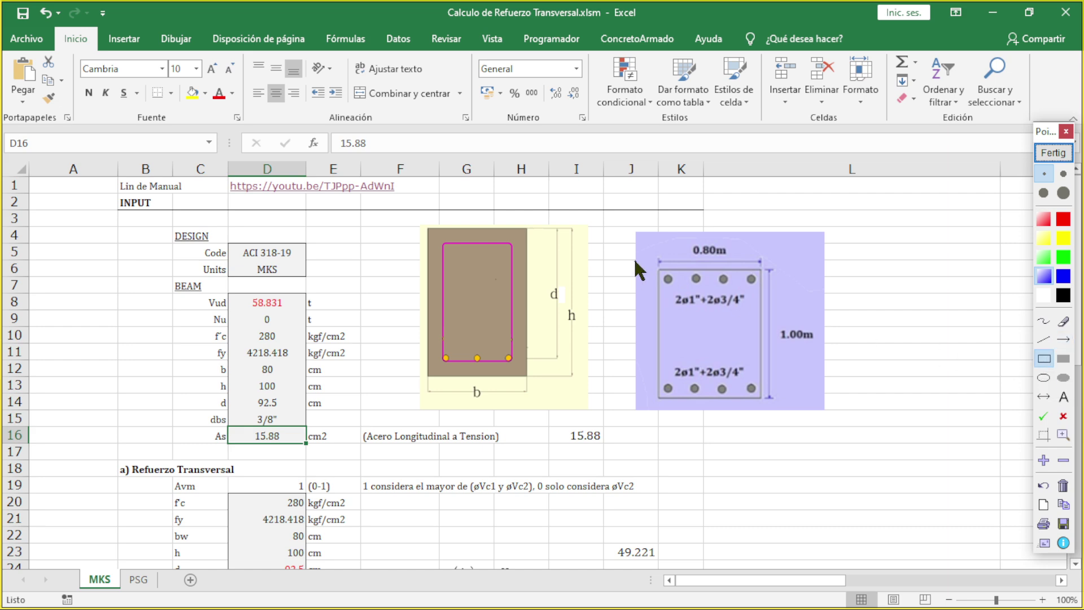
drag(778, 298, 781, 313)
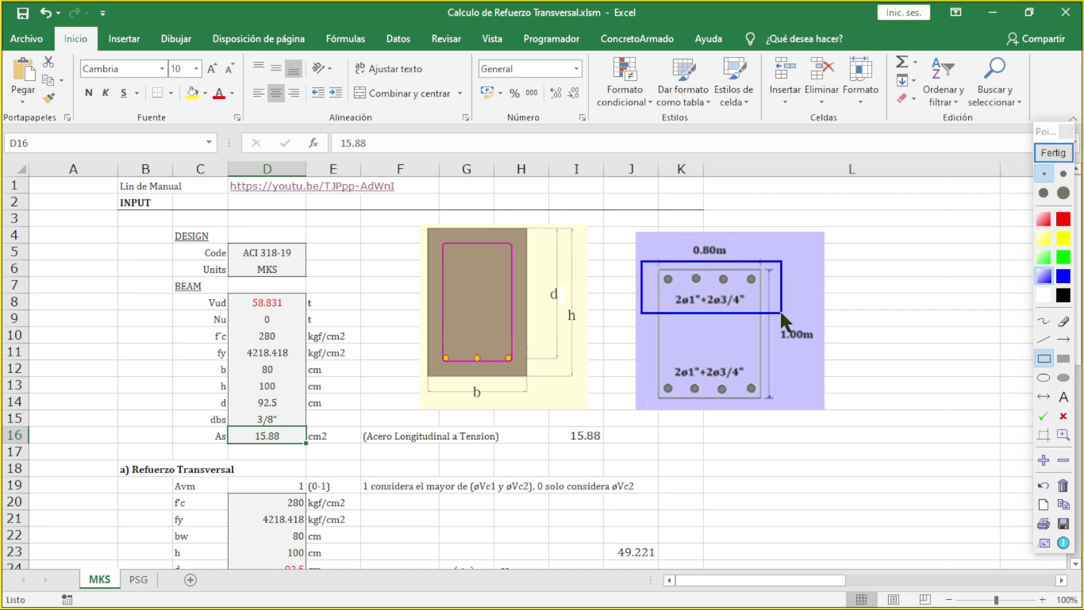
click(1041, 153)
click(314, 427)
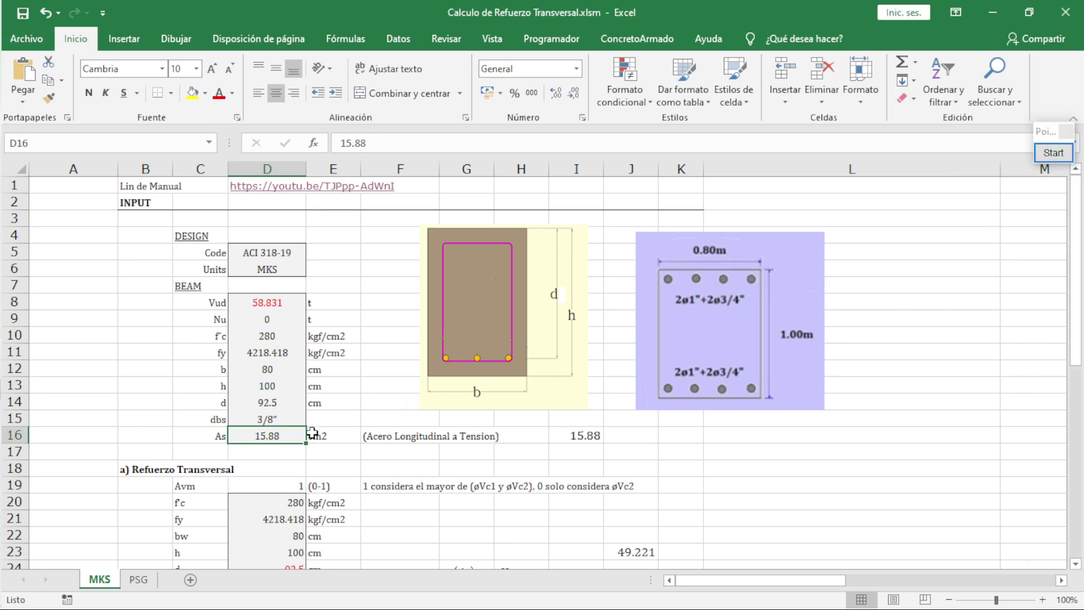
Step: Examine the Avm option in cell D19 and its explanatory note in F19
scroll(315, 430, down, 4)
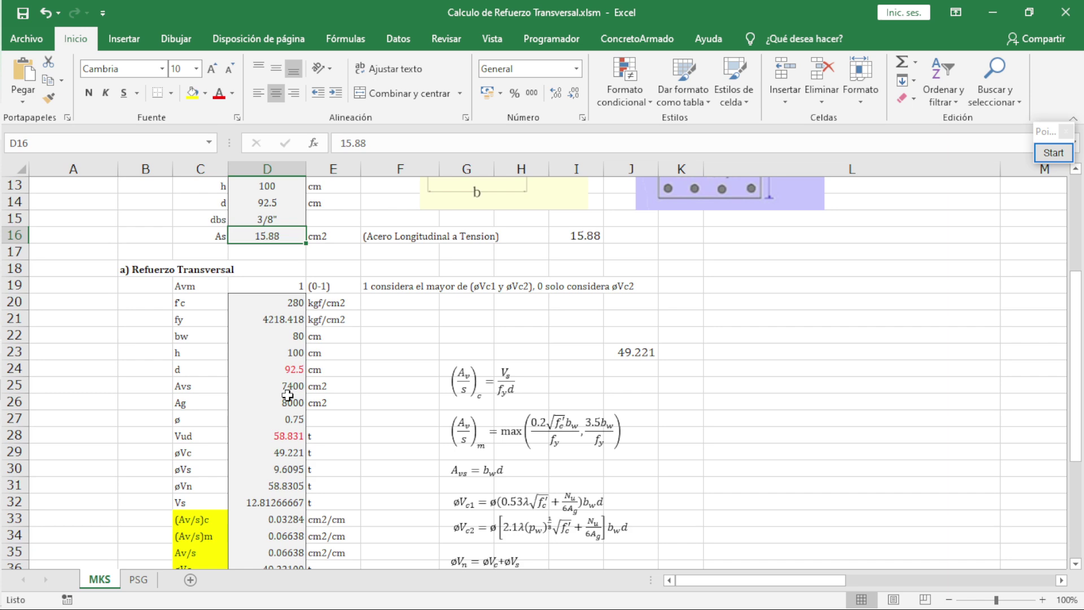
click(275, 286)
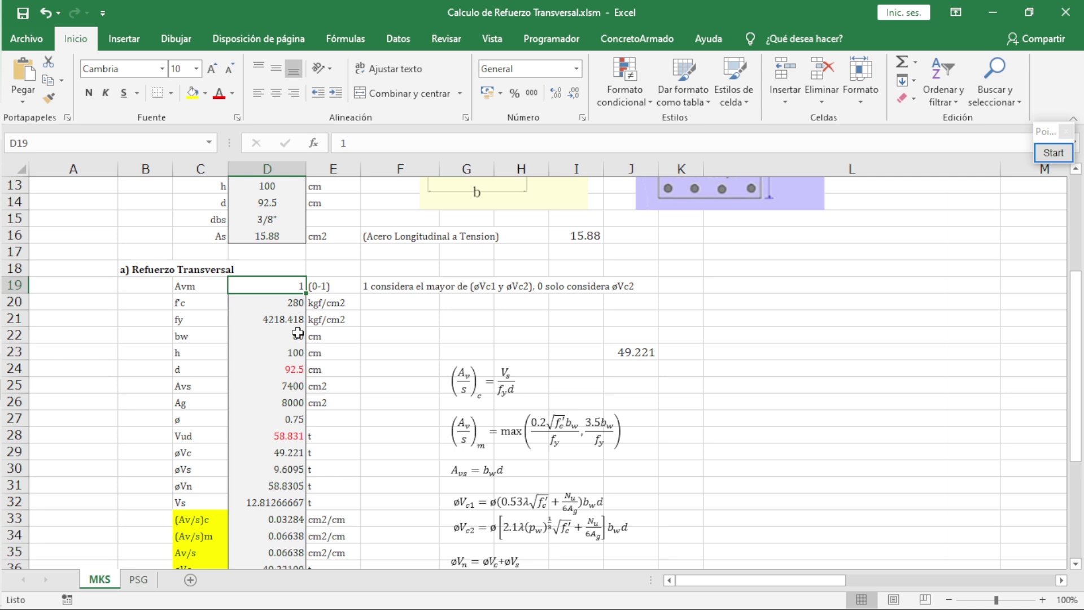
scroll(298, 333, down, 1)
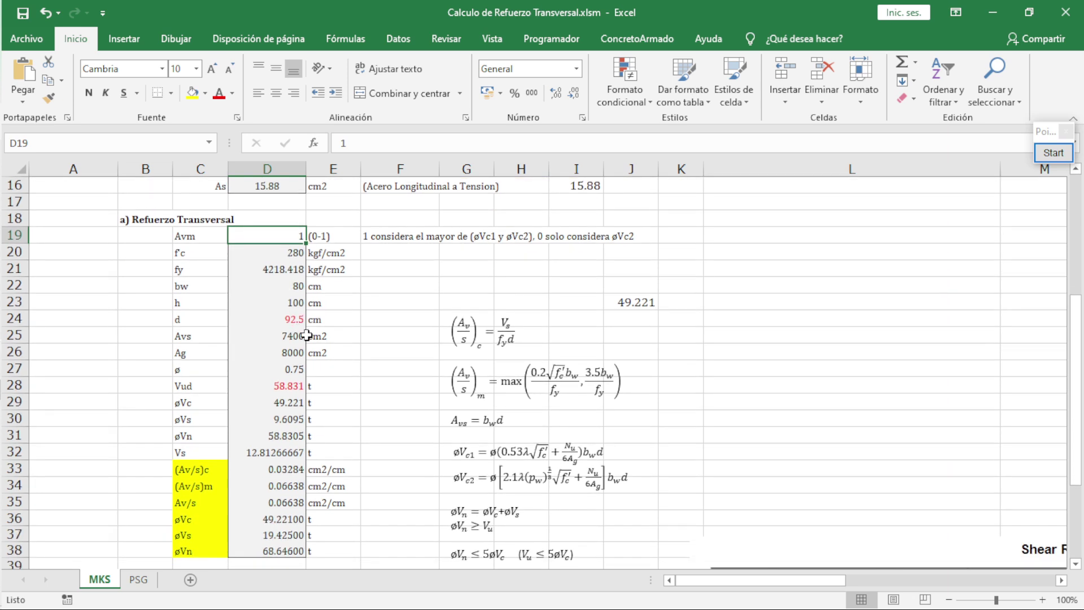
click(378, 237)
scroll(461, 339, down, 1)
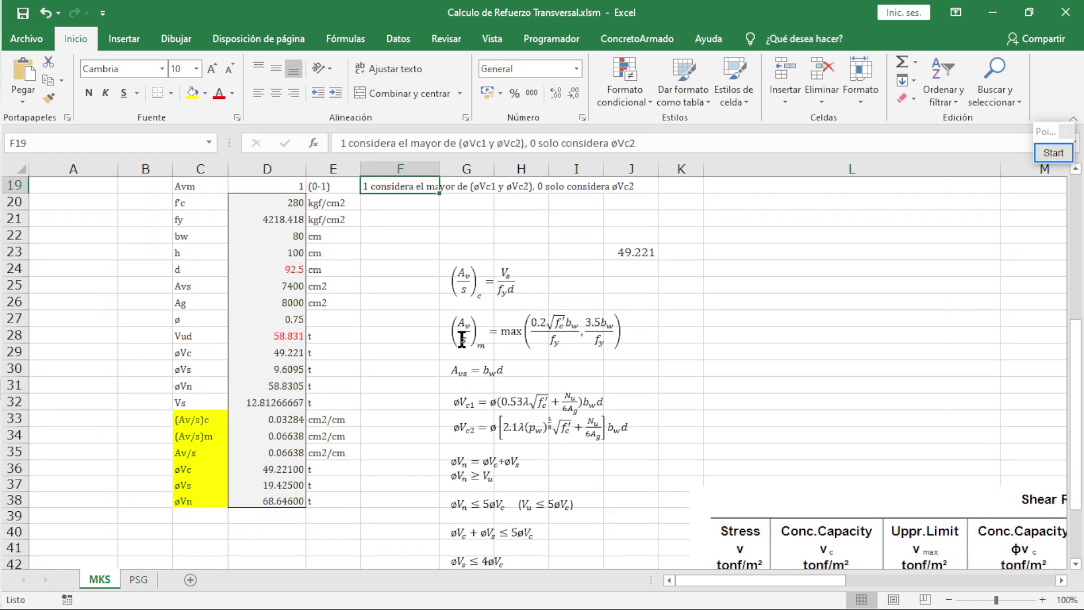
Step: Highlight the øVc1 and øVc2 formulas in the text box, and return to the Avm cell D19
click(468, 403)
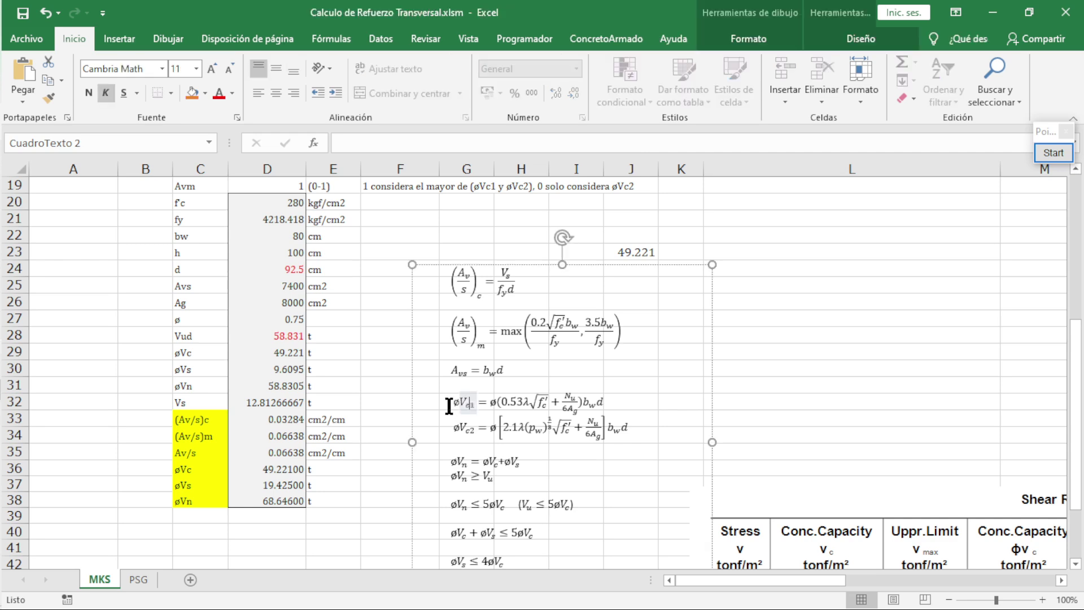
drag(451, 403, 634, 427)
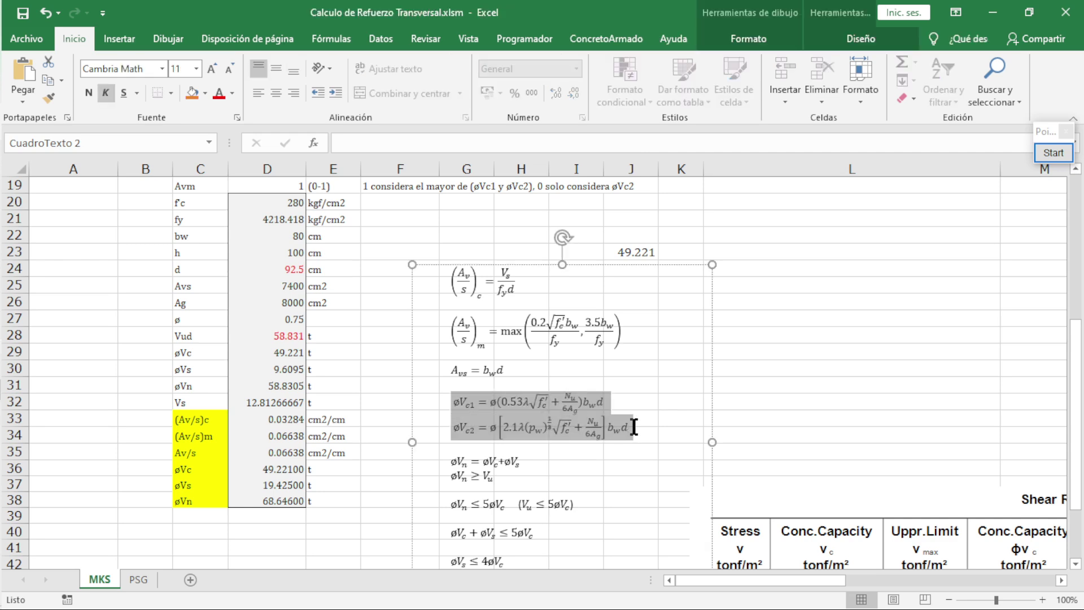
click(849, 286)
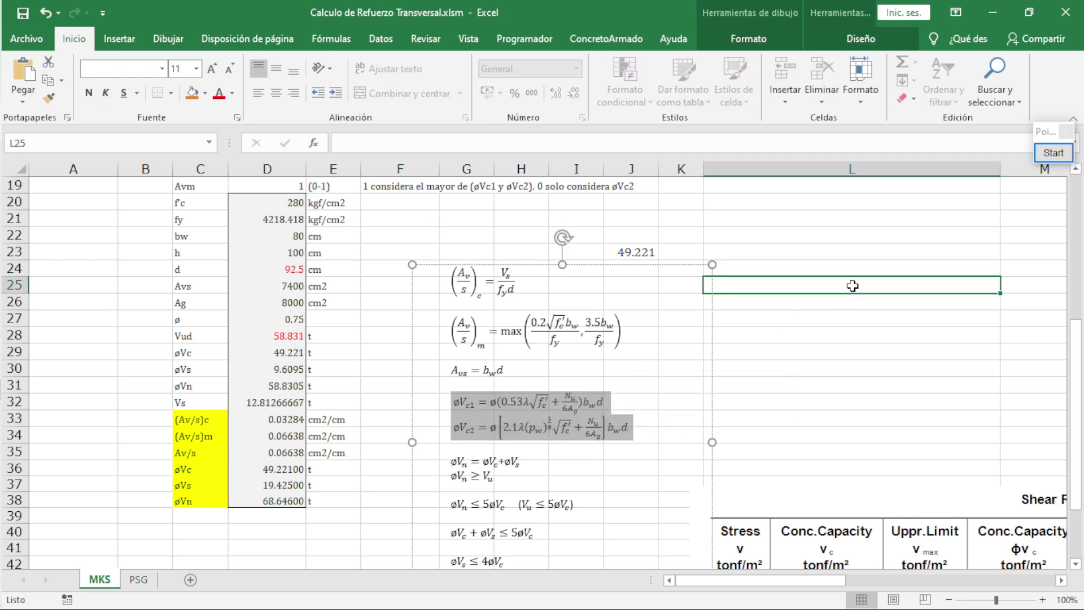
scroll(382, 303, up, 2)
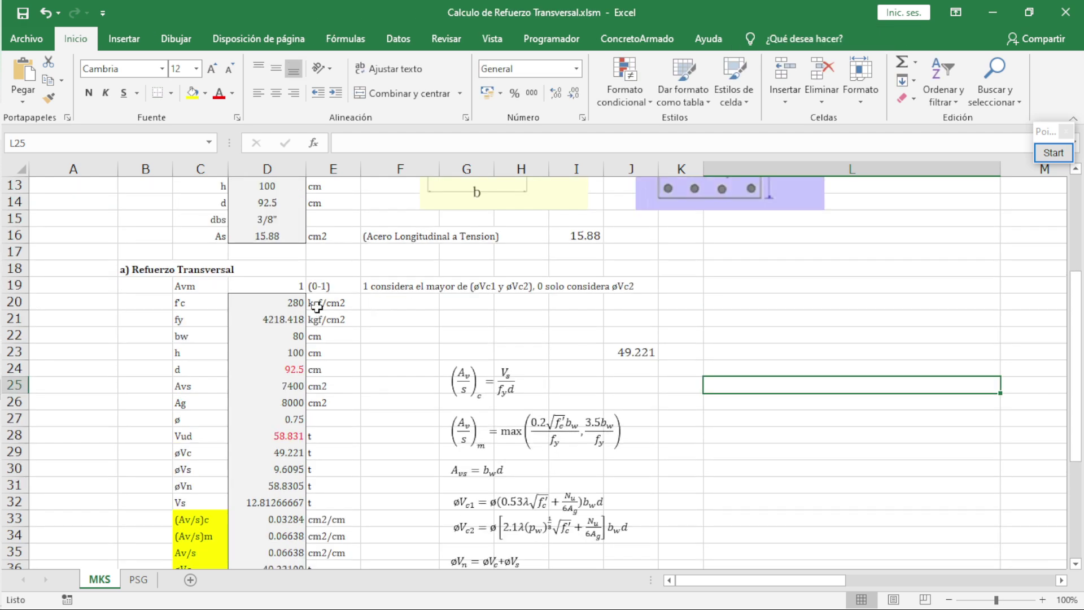
click(286, 285)
scroll(299, 294, down, 3)
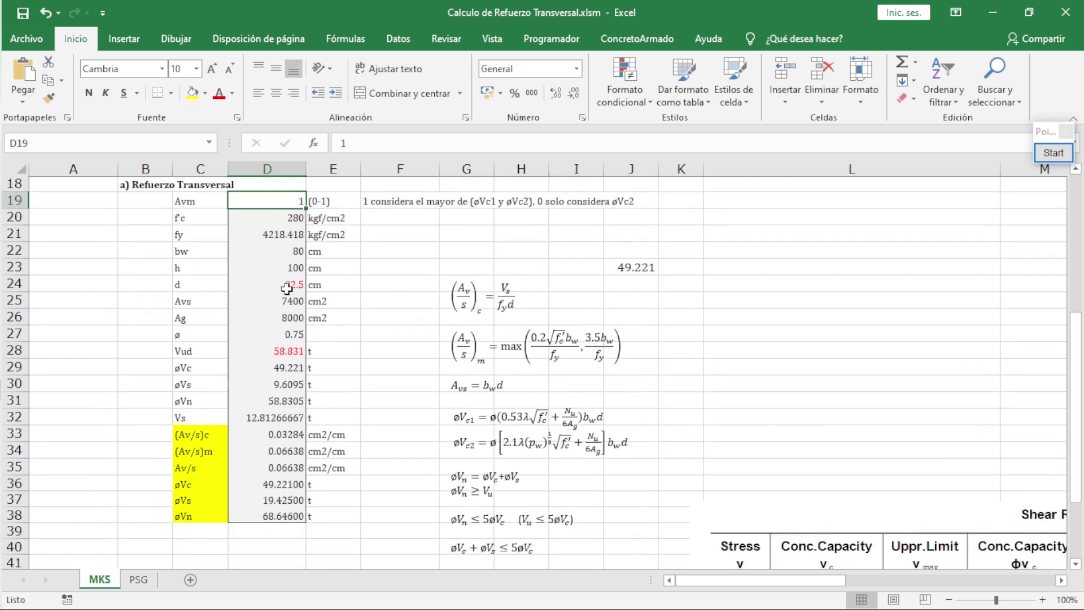
Step: Highlight the øVc2 formula in the formula text box, and return to the sheet cells beside it
click(447, 381)
drag(447, 381, 639, 378)
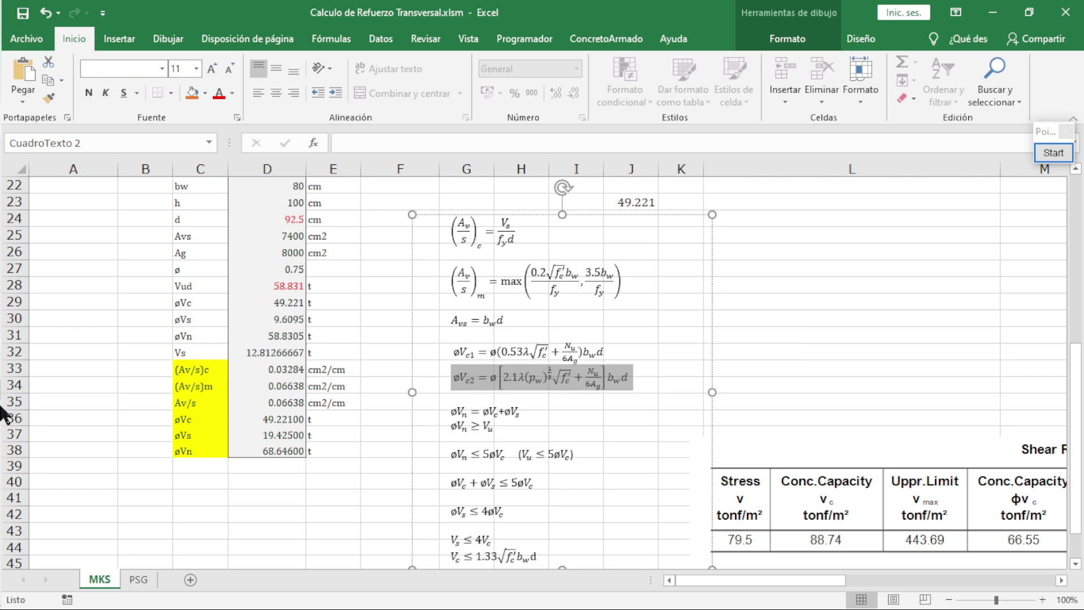
click(799, 365)
scroll(800, 366, up, 3)
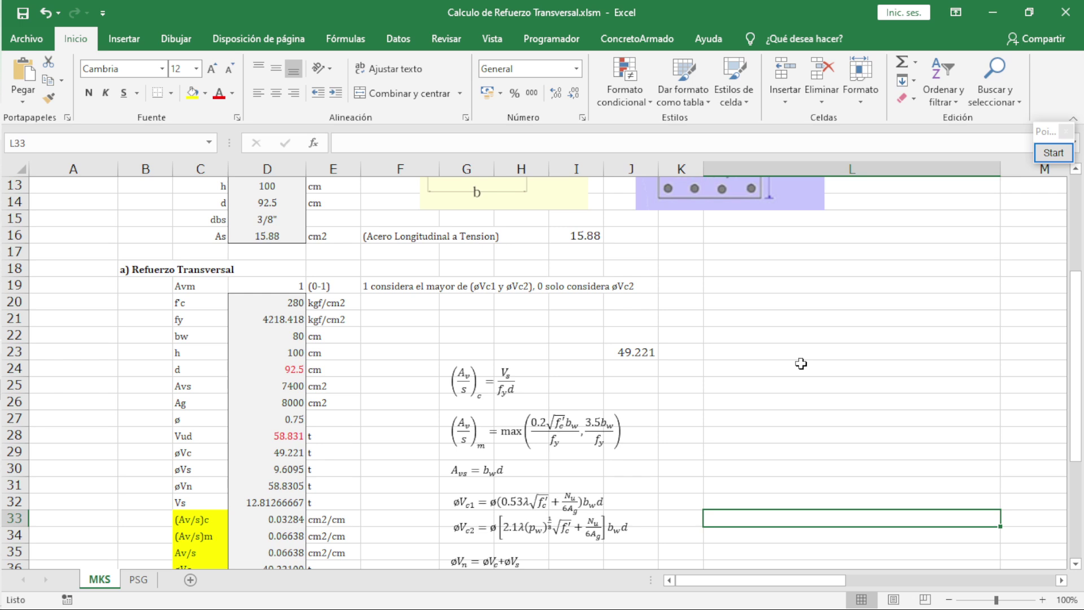
click(800, 363)
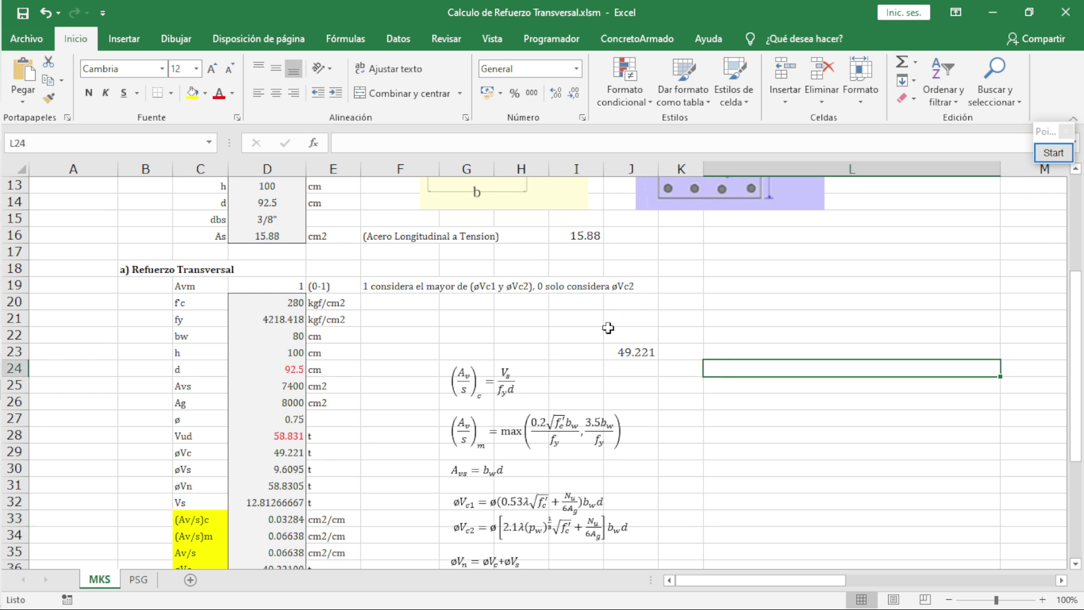
Step: Set the Avm option in D19 to 0 and inspect the øVc formula in D29
click(280, 286)
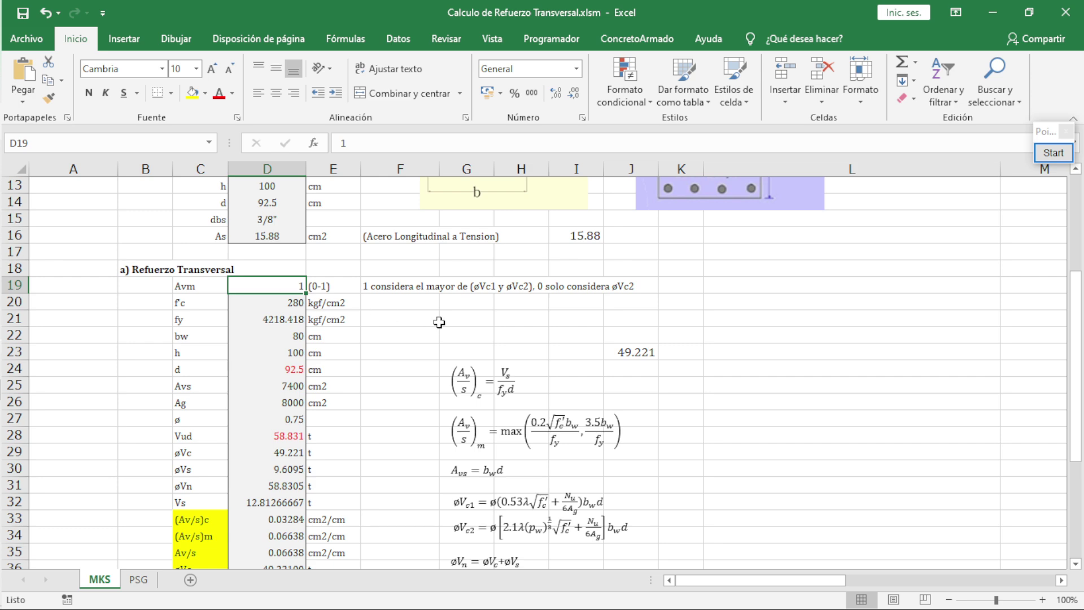
text(0)
key(Return)
key(Down)
key(Down)
key(Down)
key(Down)
key(Down)
key(Down)
key(Down)
key(Down)
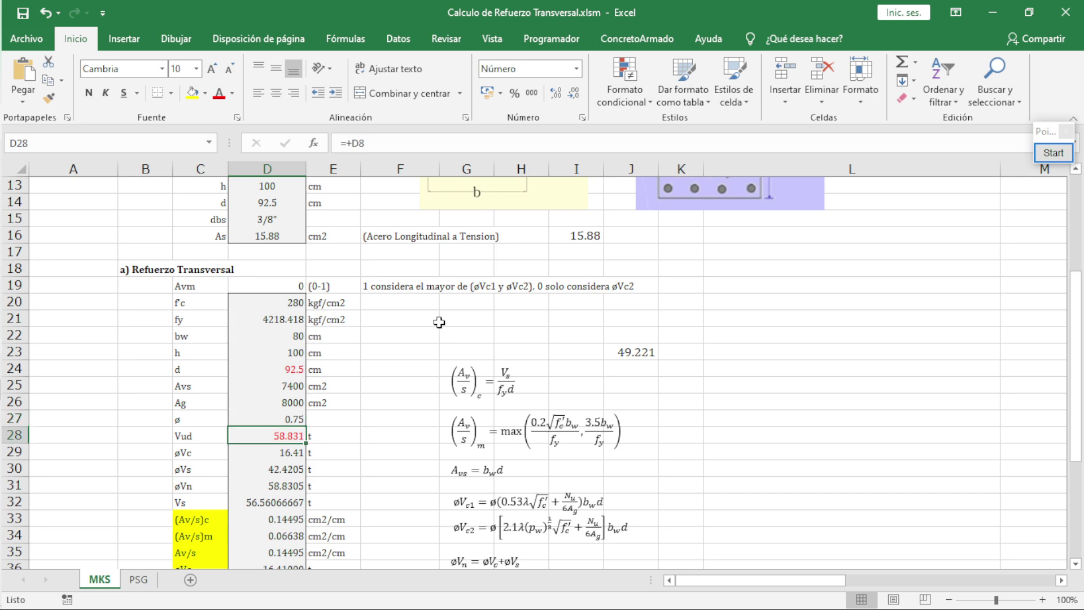
key(Down)
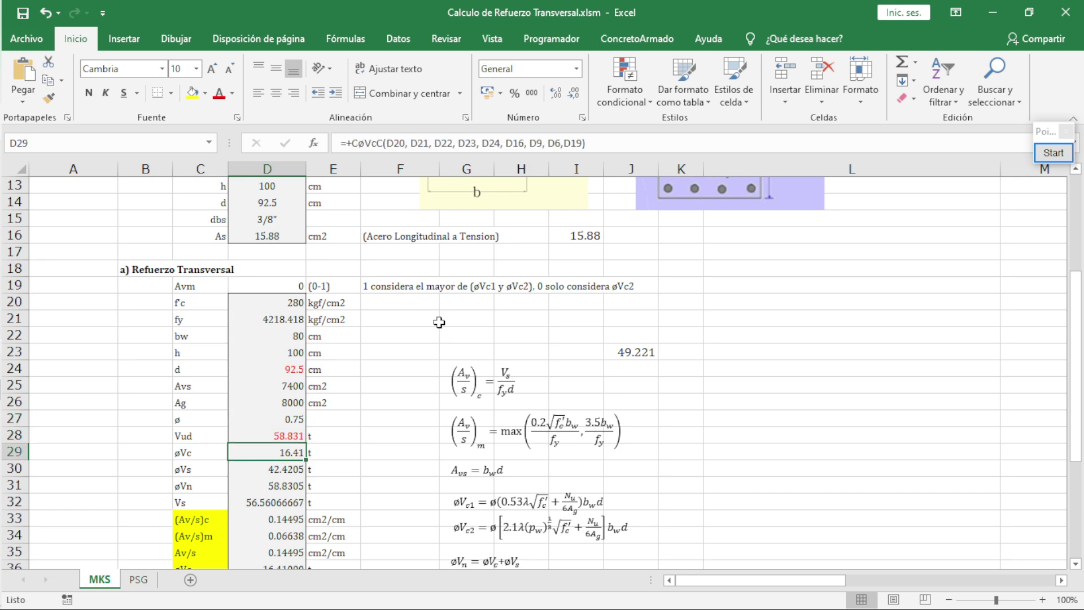
Step: Compare the øVc row, C29:D29, with the øVc2 formula by highlighting each in turn
scroll(415, 316, down, 2)
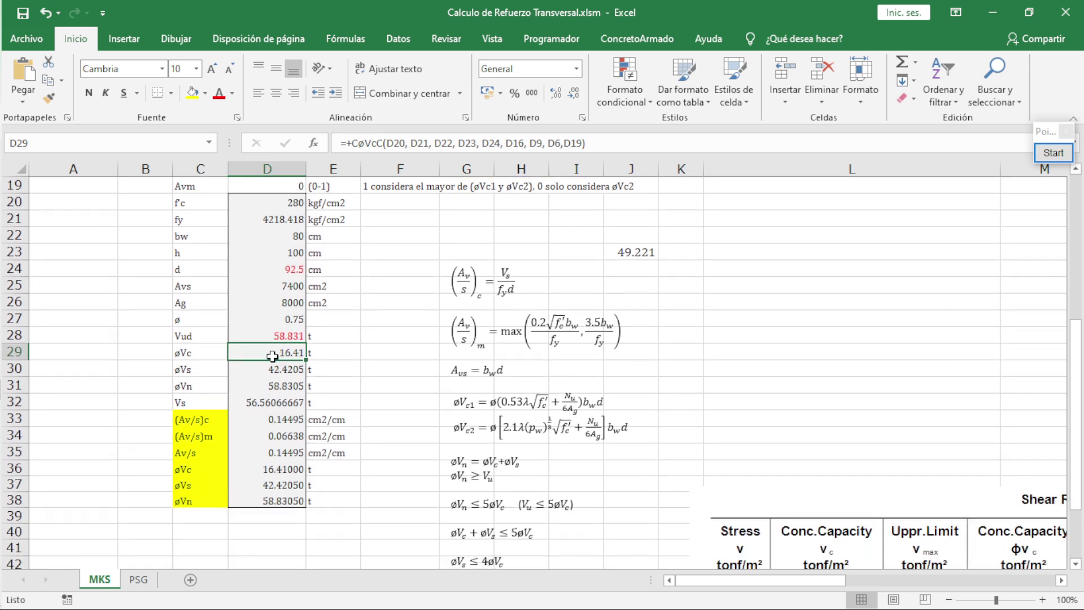
drag(210, 351, 274, 355)
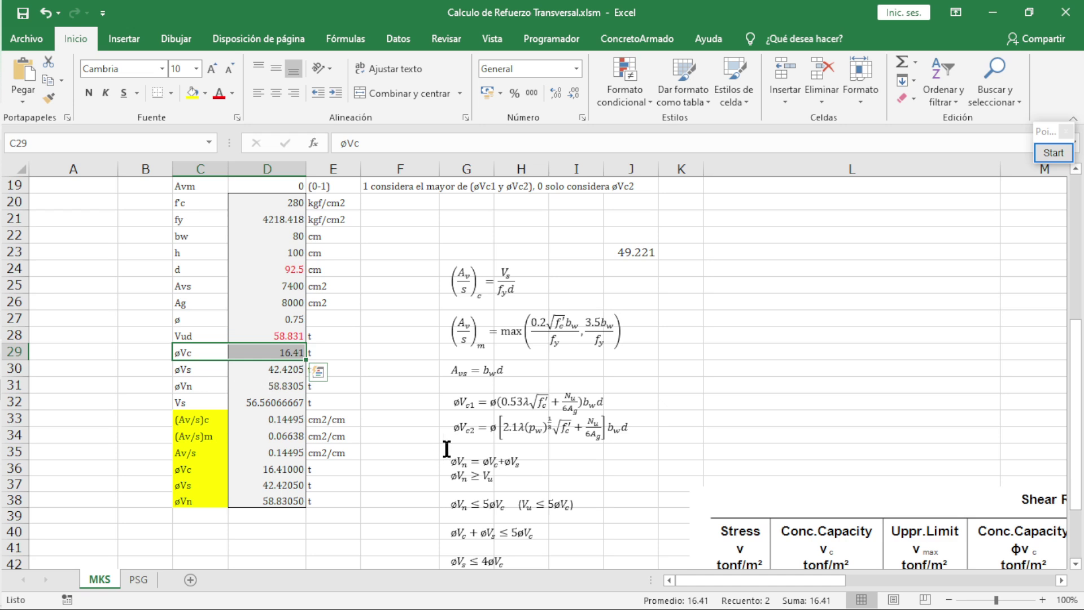
drag(452, 430, 638, 438)
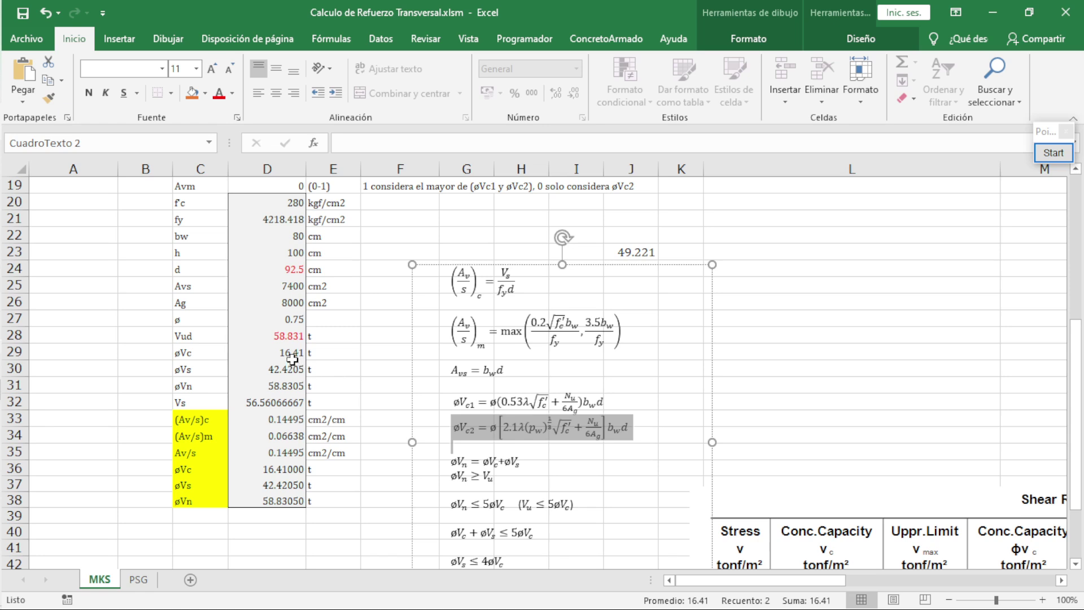
click(293, 356)
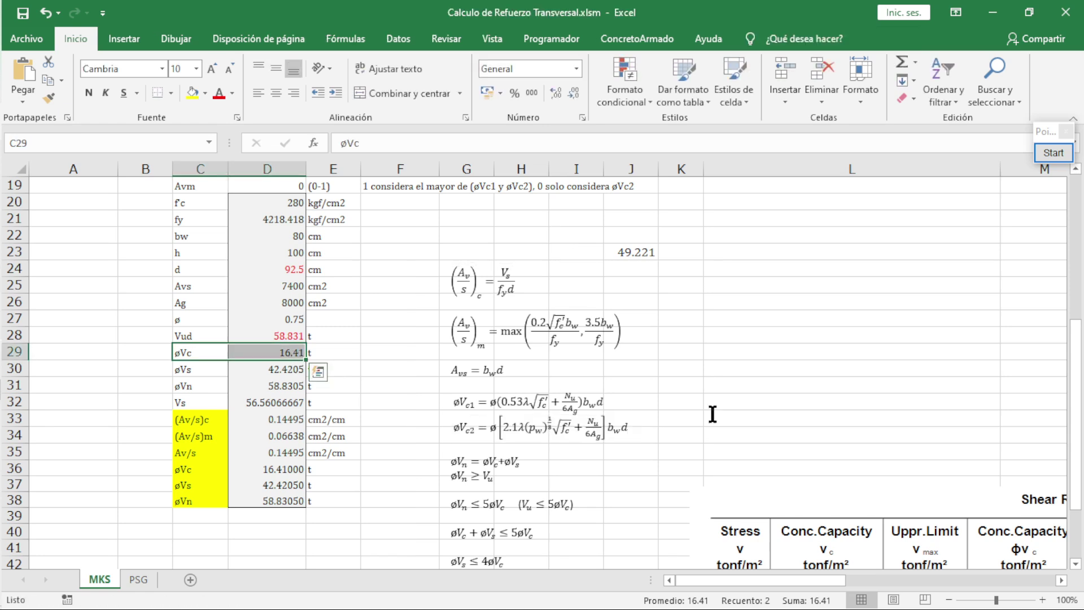
Step: Move the Shear Rebar Design table picture below the calculation and formulas, starting around row 46 near column B
click(810, 378)
scroll(813, 536, down, 4)
drag(880, 406, 250, 540)
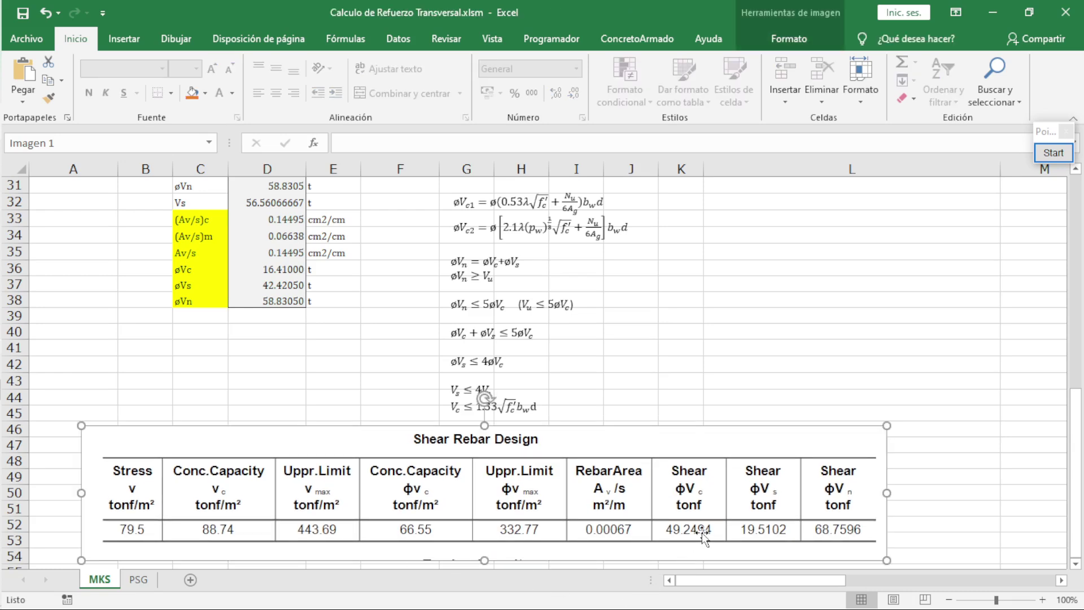
Step: Outline the Shear ΦVc value in the relocated table picture with a red annotation rectangle, and end the annotation session
click(1053, 152)
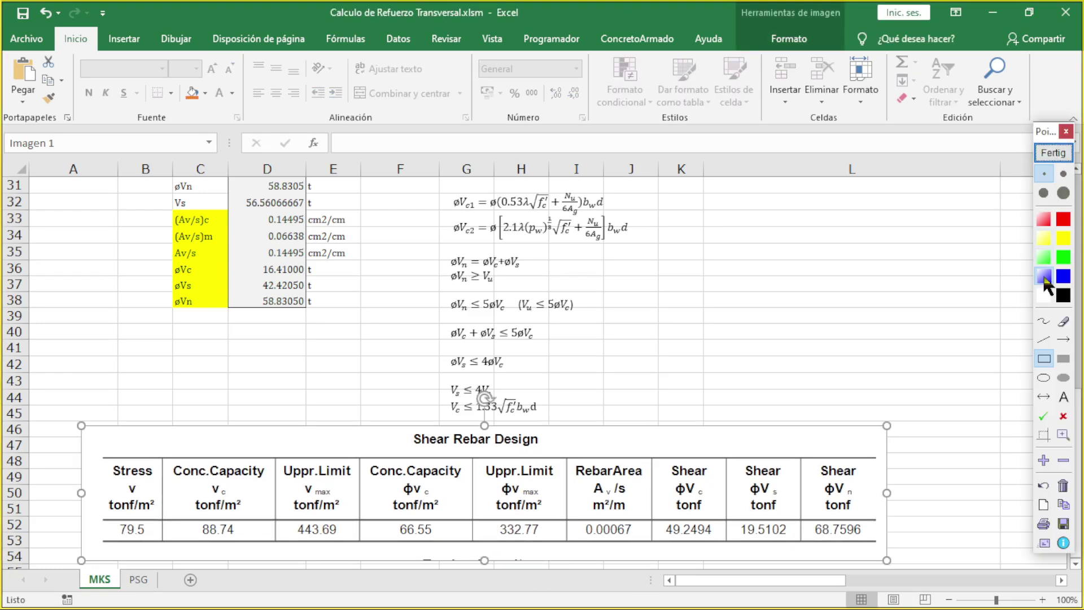
click(1044, 219)
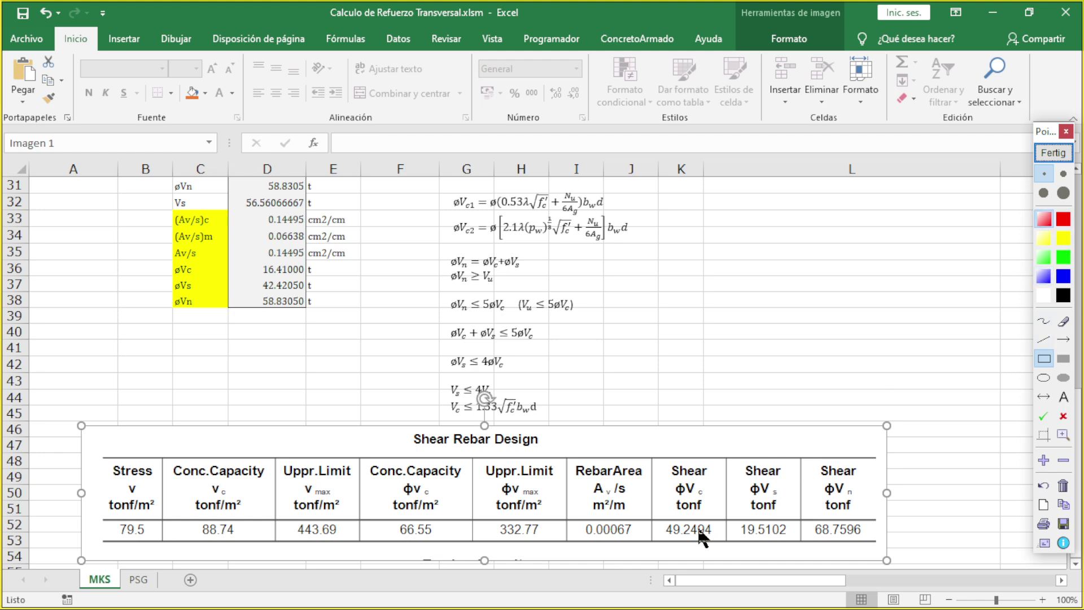
drag(656, 520, 719, 542)
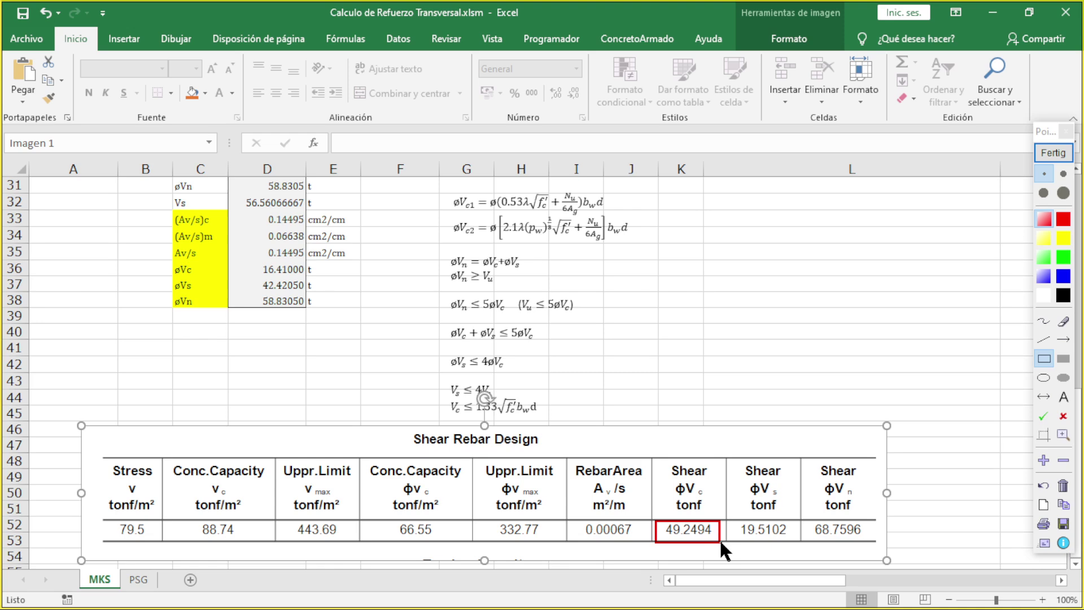
click(1054, 152)
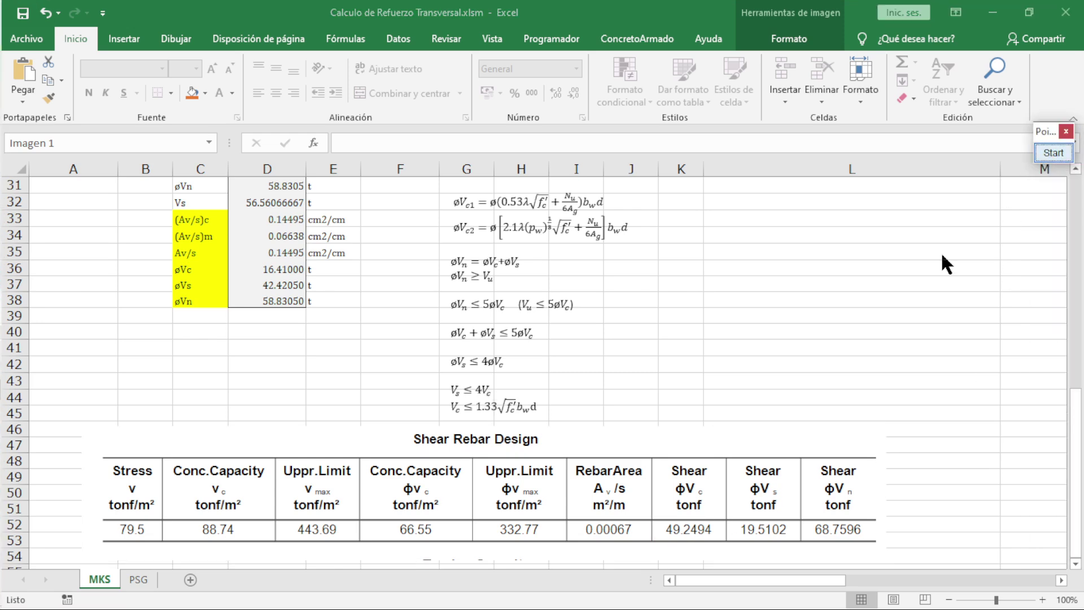
Step: Annotate the formula text box with red arrows pointing to øVc1 and øVc2, and end the annotation session
scroll(823, 347, up, 1)
scroll(801, 372, up, 2)
scroll(782, 368, up, 4)
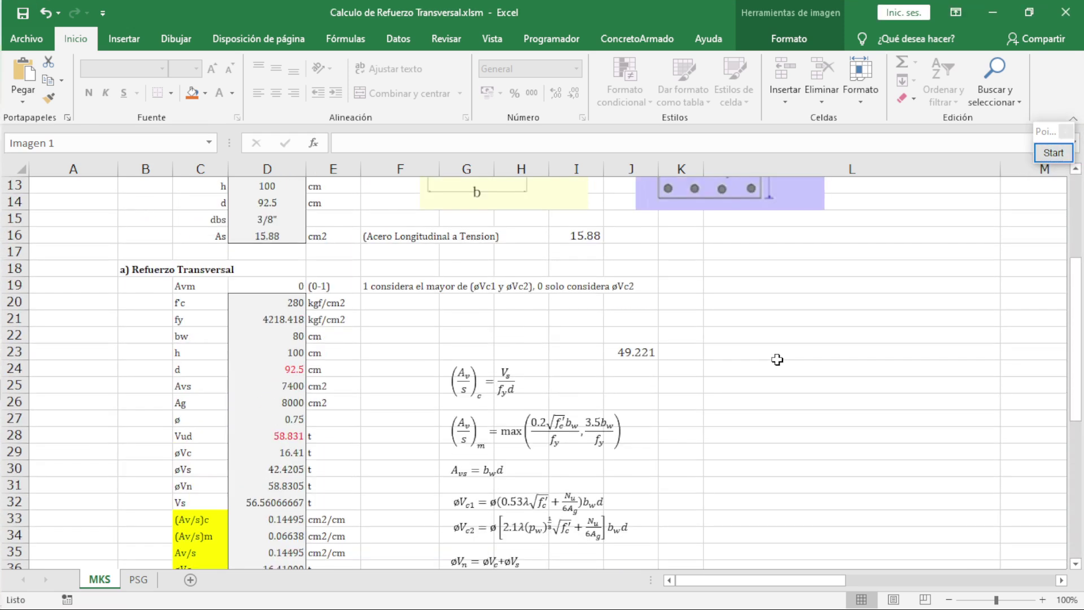
click(777, 357)
scroll(779, 454, down, 3)
click(773, 449)
click(1053, 152)
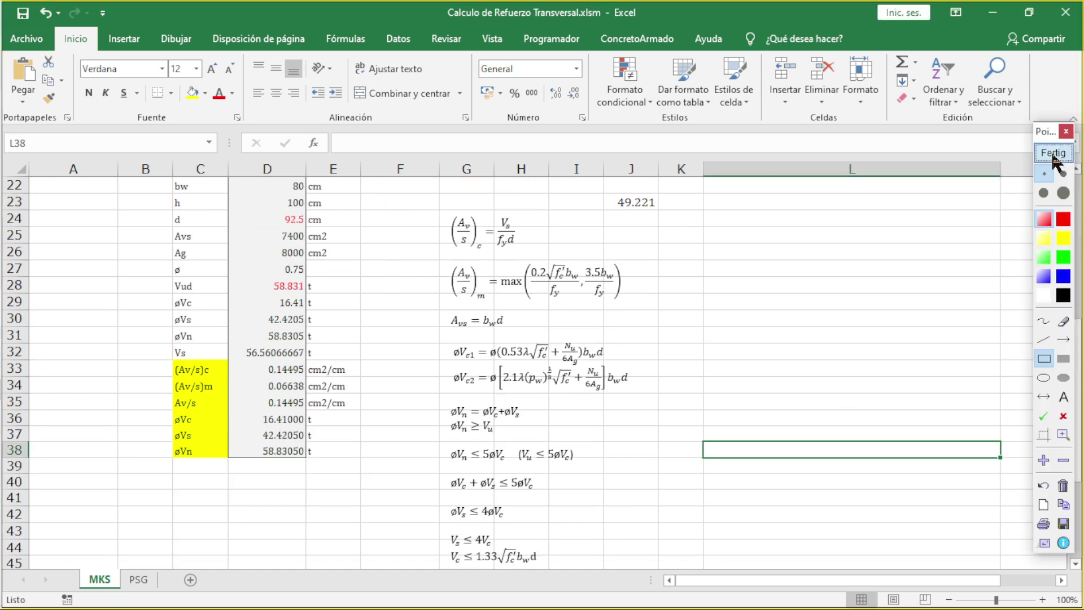
click(1063, 339)
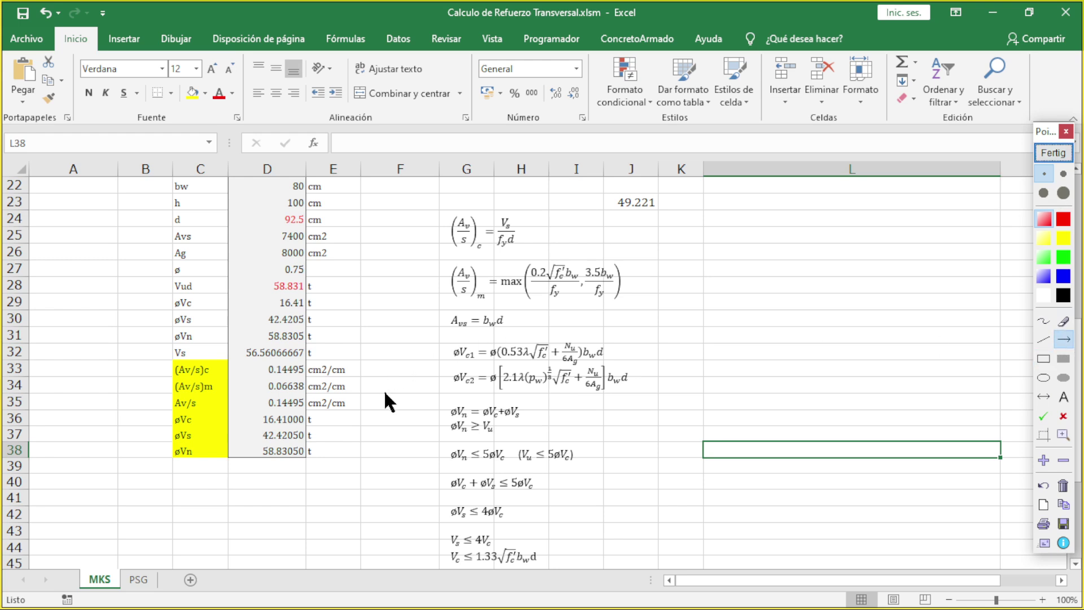
drag(446, 365, 450, 357)
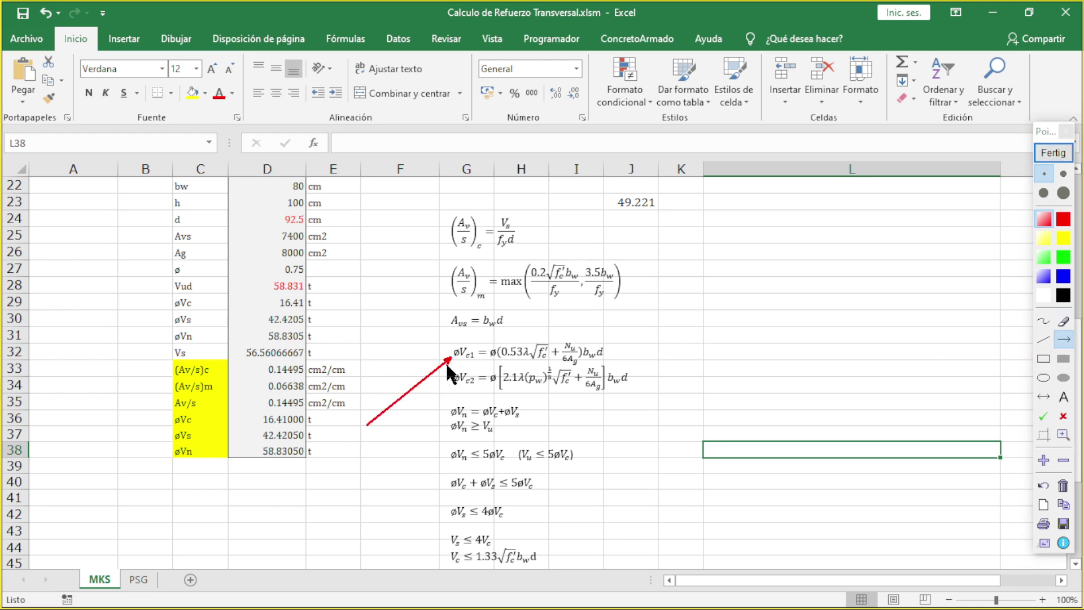
drag(377, 427, 450, 383)
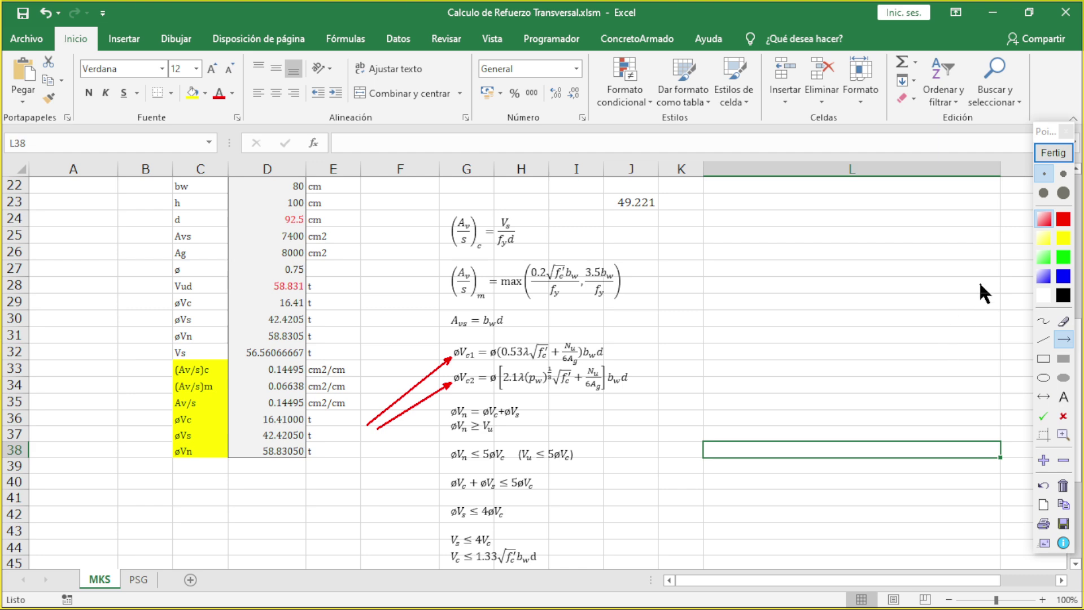
click(1053, 152)
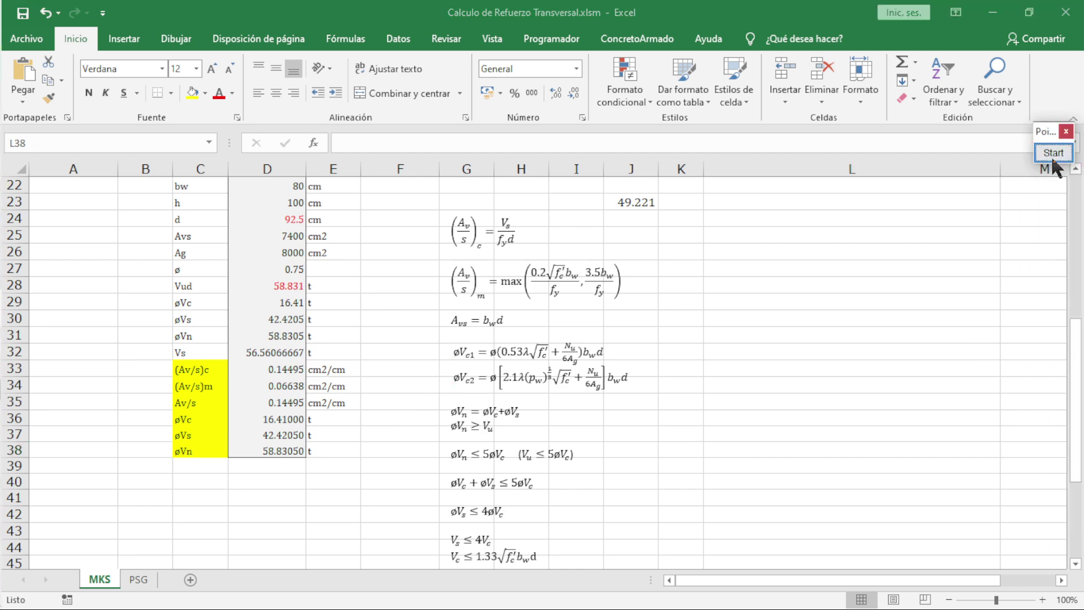
Step: Mark øVc1 with a red arrow, outline its 0.53λ√f'c and bwd terms with red rectangles, and end the annotation
click(1052, 158)
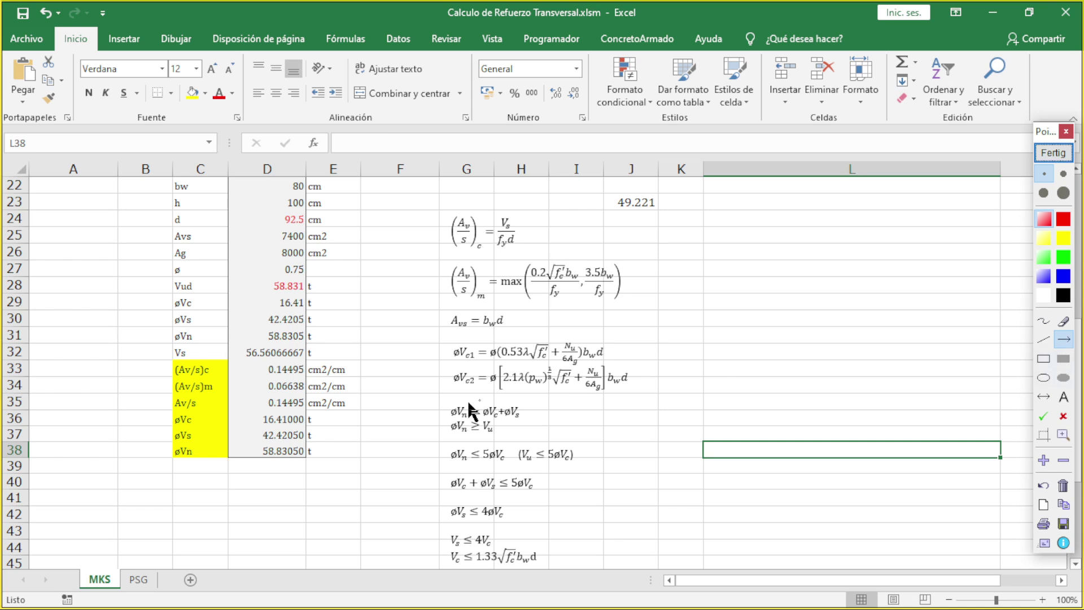
drag(330, 483, 448, 353)
click(1044, 358)
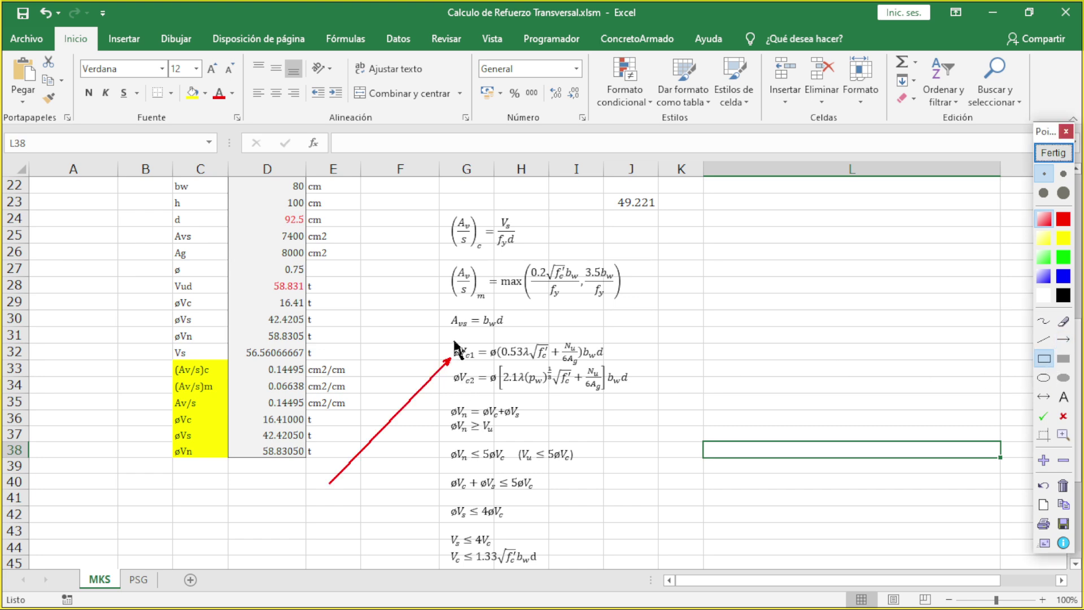
mouse_move(450, 343)
mouse_down()
mouse_move(486, 362)
mouse_move(552, 362)
mouse_up()
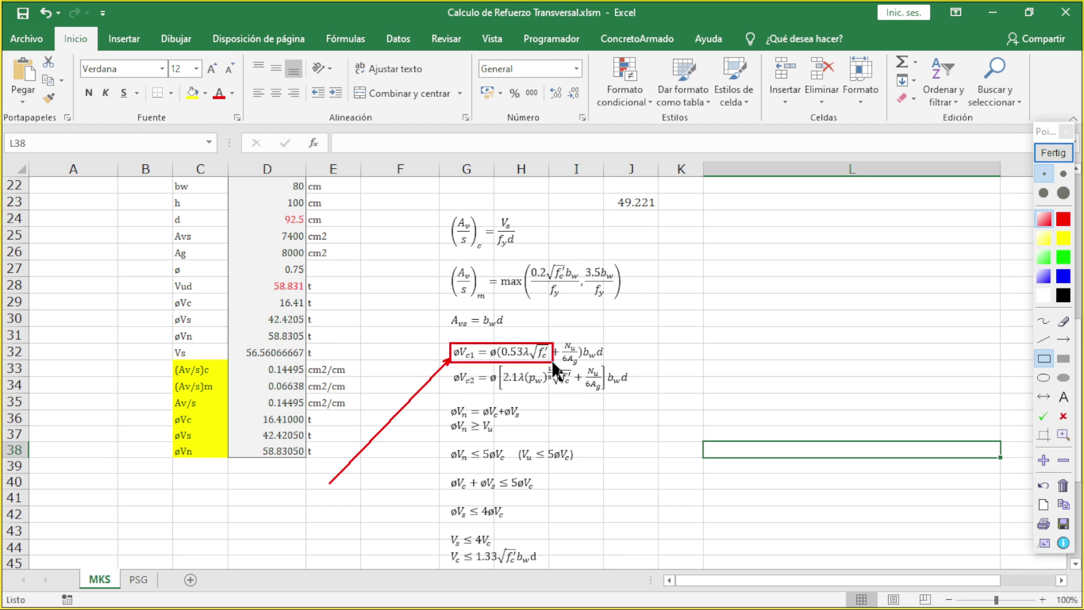
mouse_move(582, 342)
mouse_down()
mouse_move(587, 360)
mouse_move(615, 375)
mouse_up()
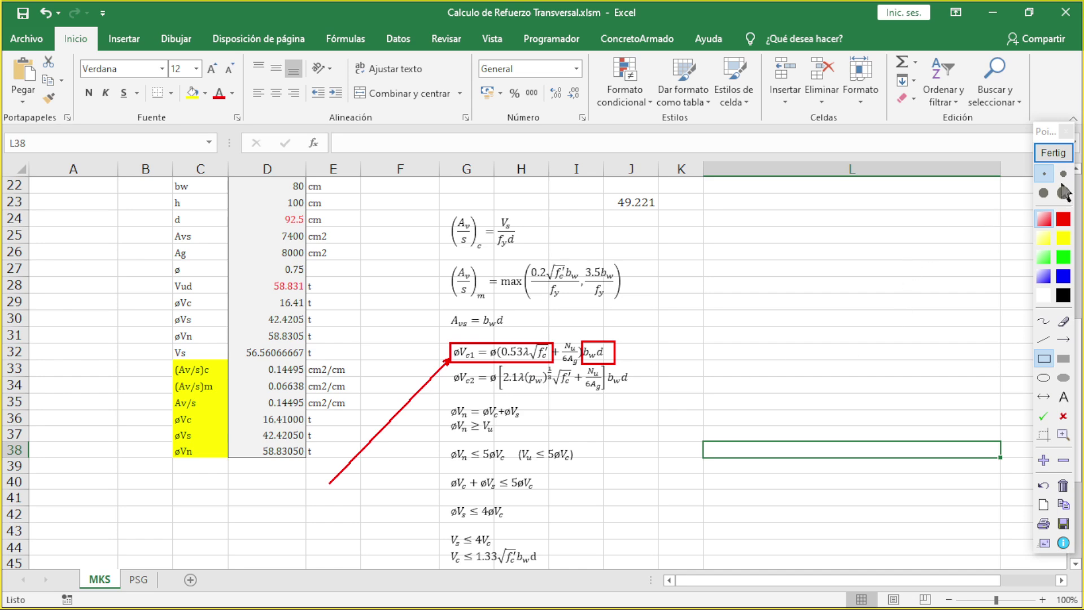
click(1061, 158)
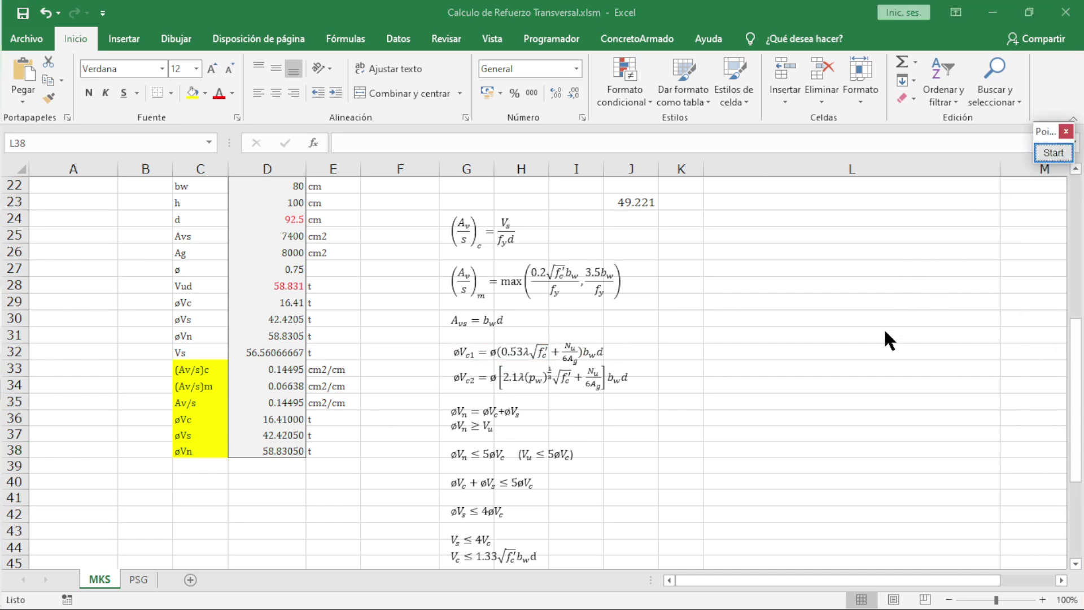
Step: Set the Avm option in D19 back to 1 and colour the øVc value in D29 red
scroll(738, 382, up, 2)
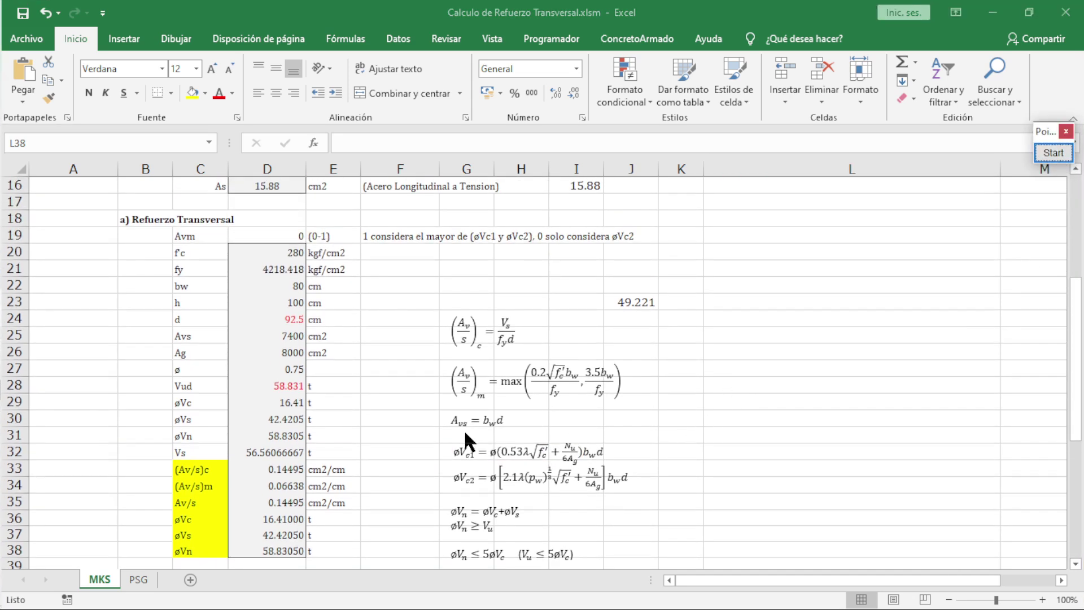
click(266, 237)
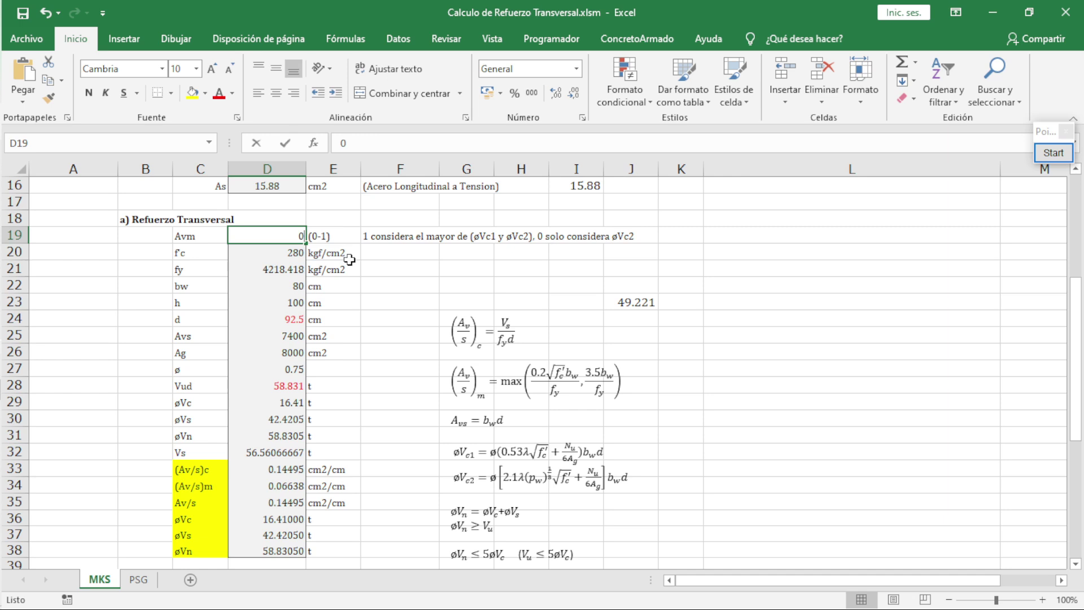
text(1)
key(Return)
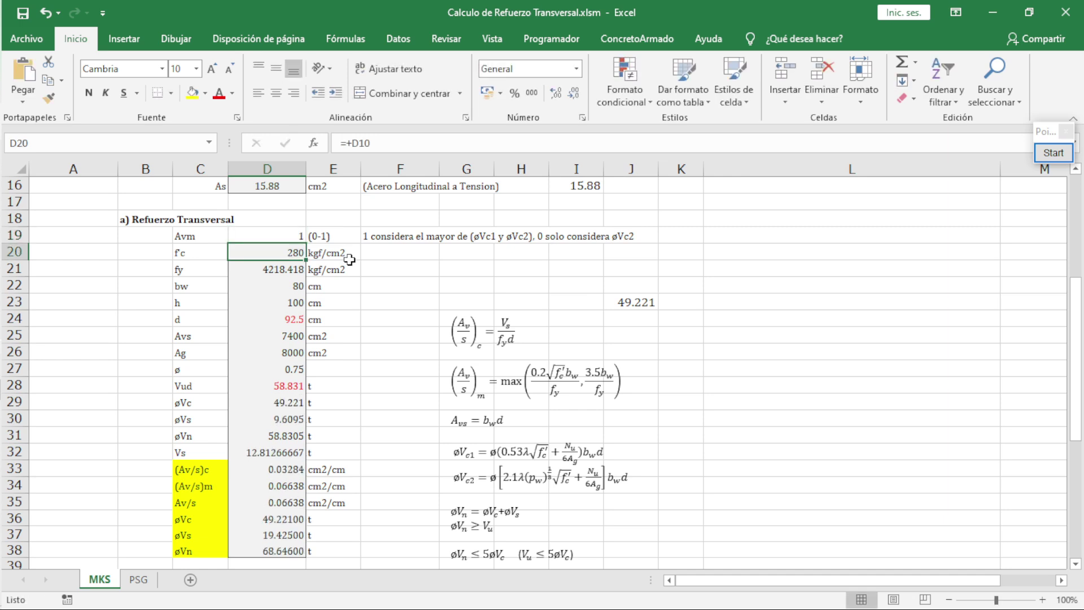
click(289, 402)
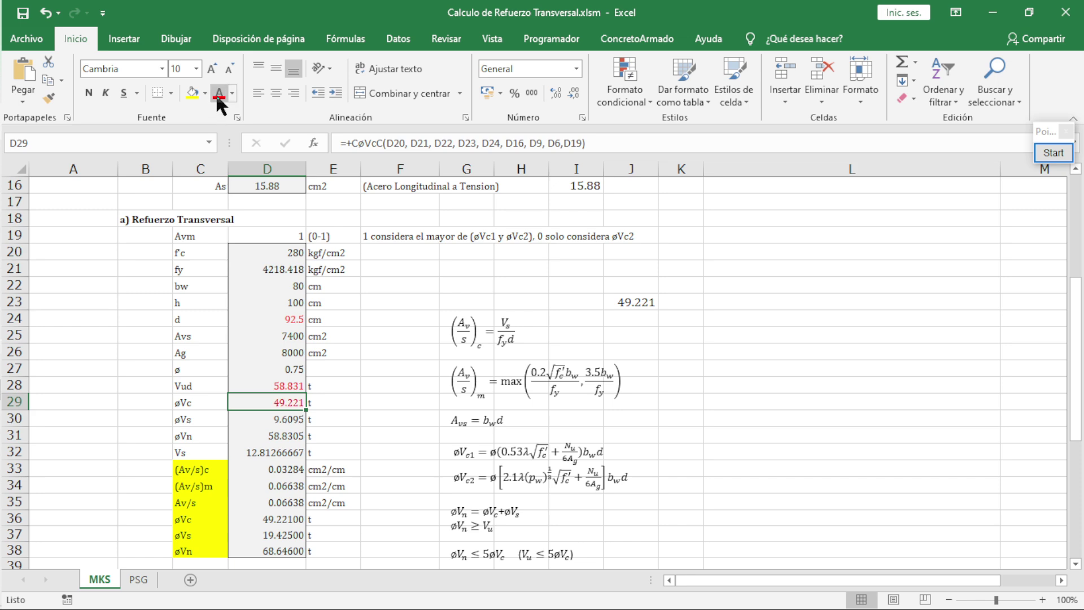
Step: Compare the calculated øVc with the Shear Rebar Design picture, outlining the picture's ΦVc value in red
scroll(338, 371, down, 6)
scroll(685, 420, down, 1)
click(686, 497)
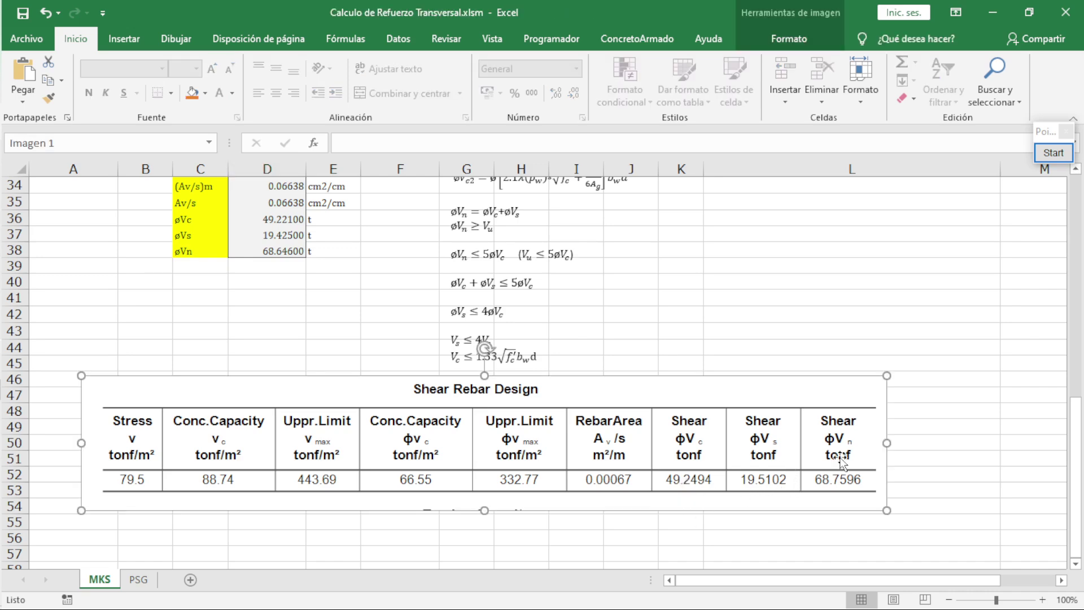
click(1053, 153)
click(1043, 361)
drag(650, 468, 722, 490)
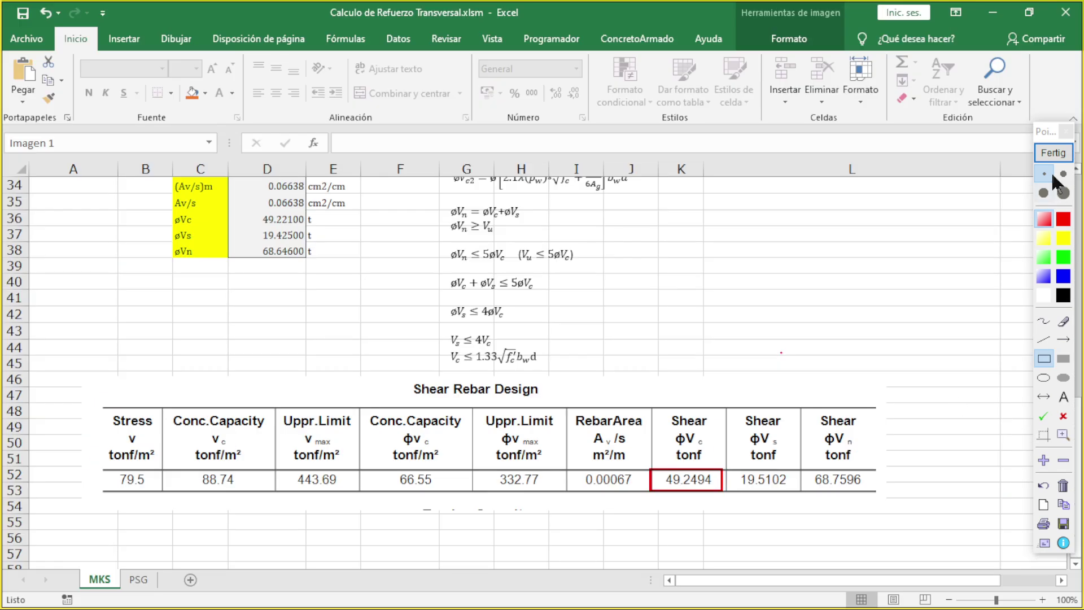
click(1053, 153)
Step: Review the formulas behind øVs, øVn and Vs in cells D30 to D32
scroll(602, 374, up, 7)
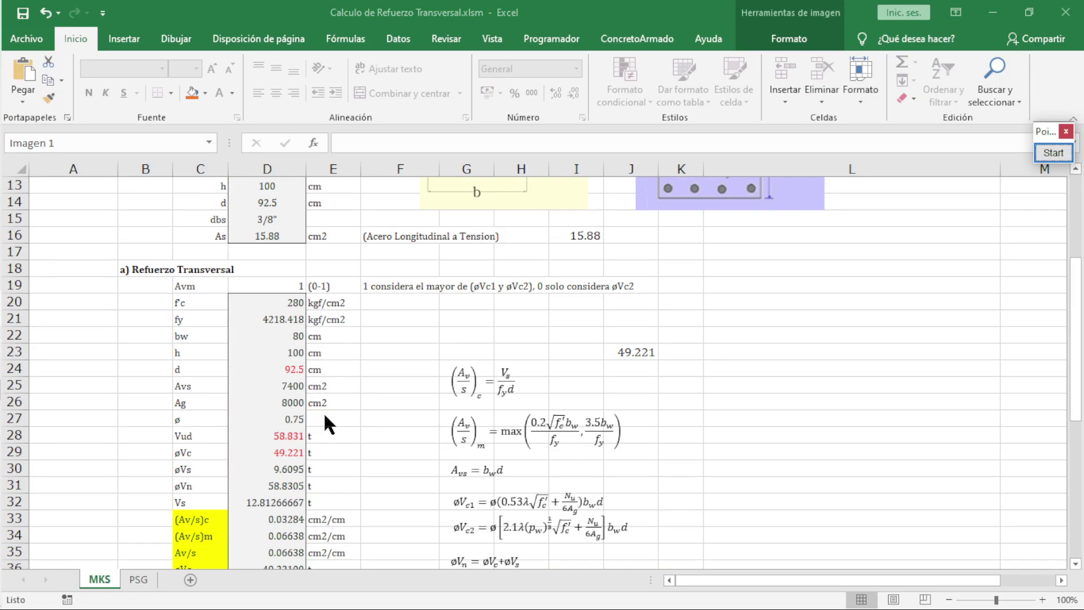
scroll(288, 429, down, 1)
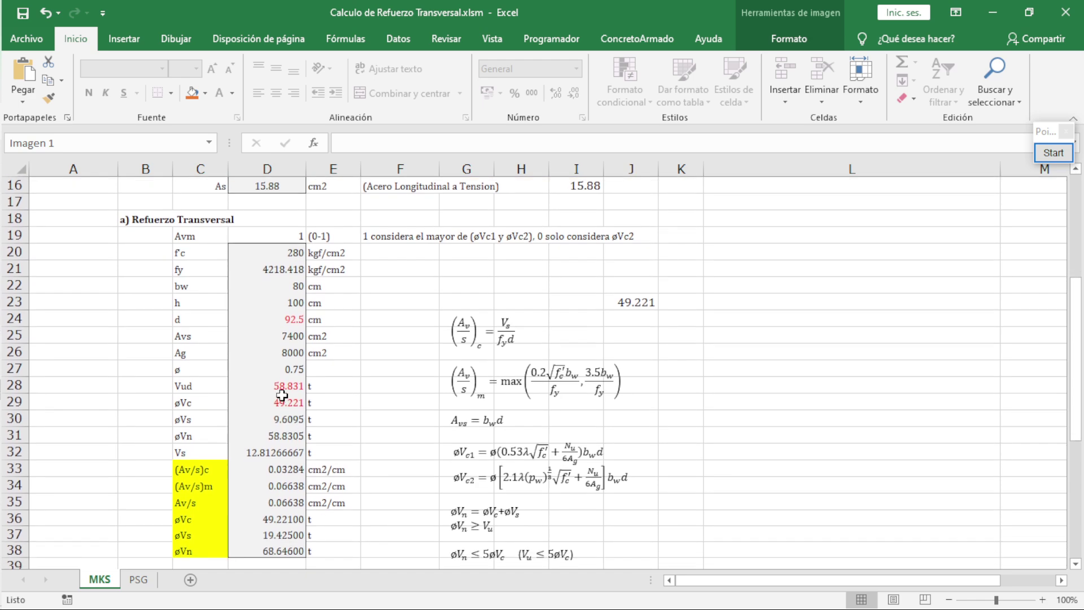
click(285, 402)
key(Up)
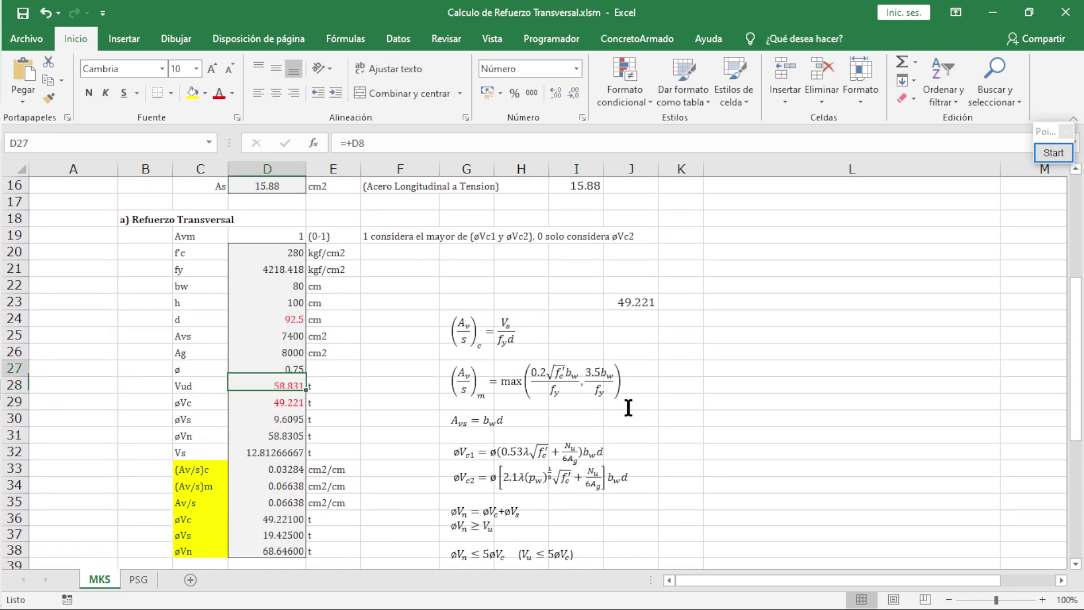
key(Down)
key(Down)
key(Down)
key(Up)
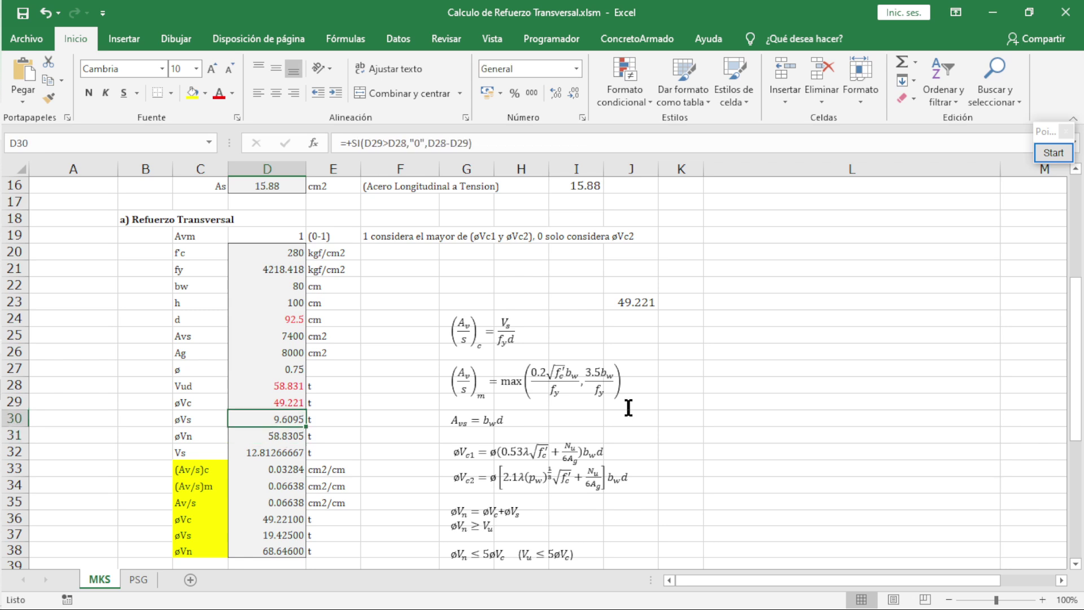
key(Down)
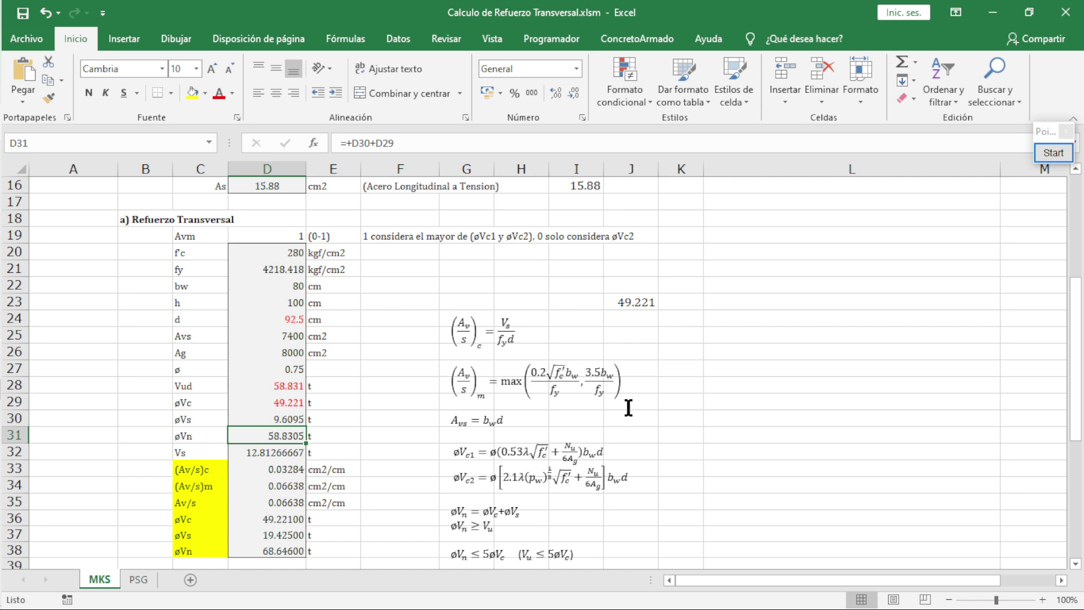
key(Down)
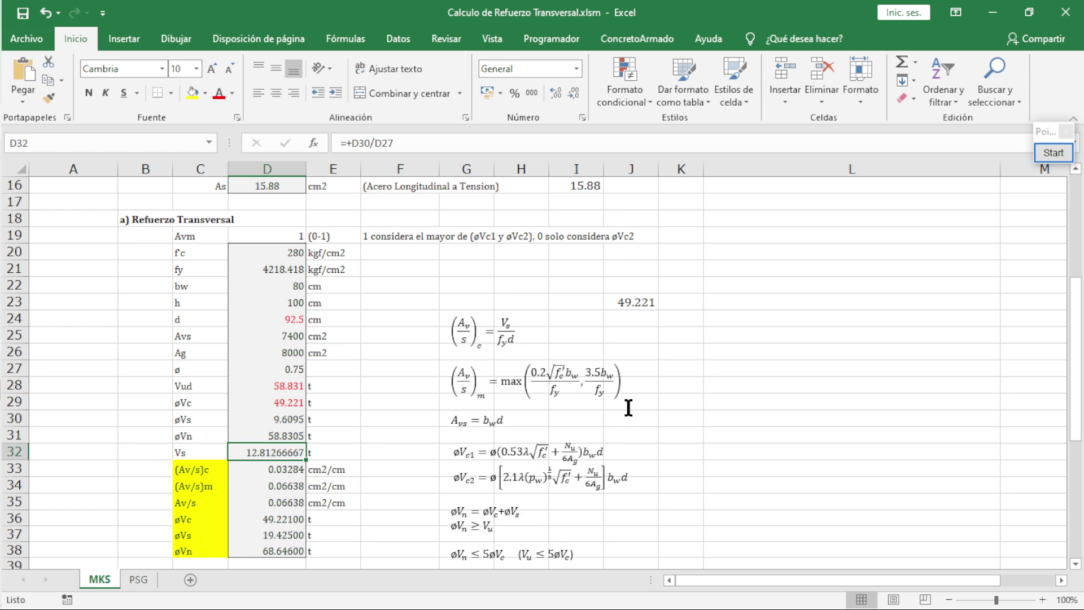
Step: Check the (Av/s)c formula in D33 against the Vs cell and the (Av/s)c equation in the formula text box
key(Down)
key(Down)
key(Up)
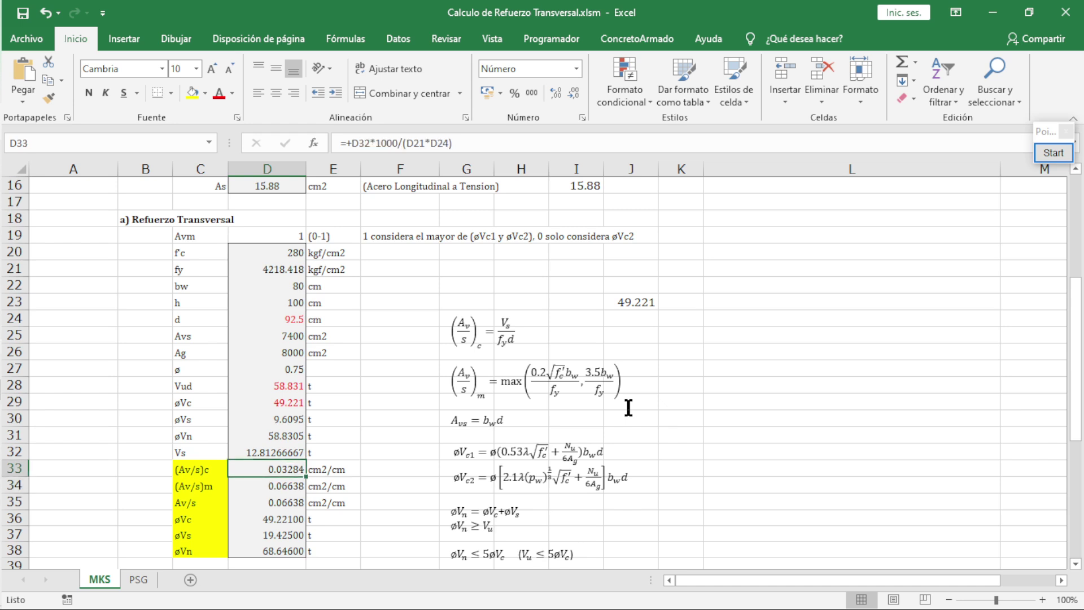
scroll(575, 409, down, 2)
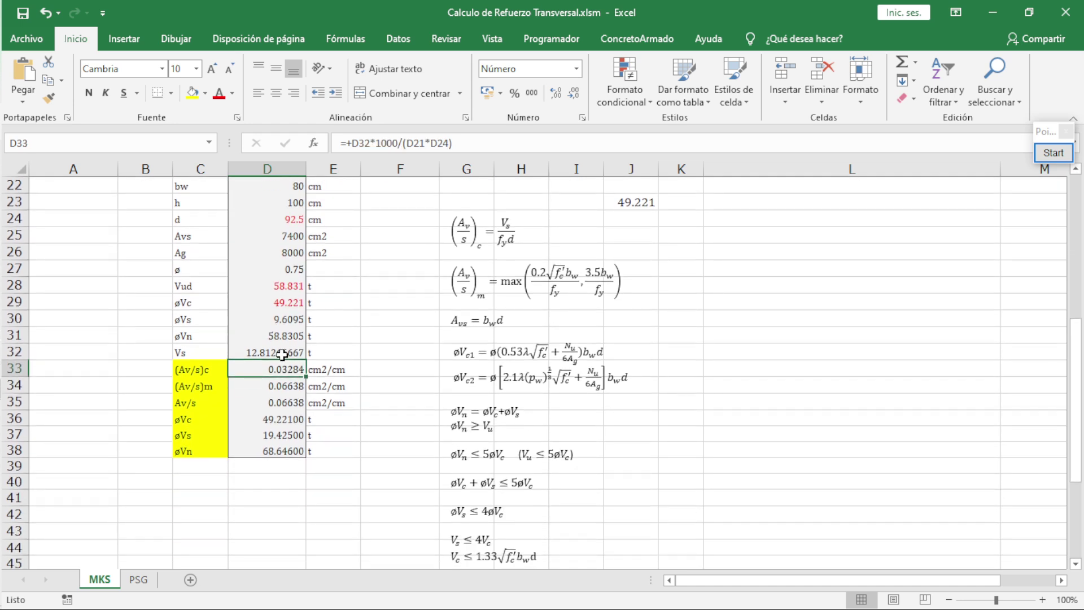
click(282, 354)
scroll(420, 384, up, 1)
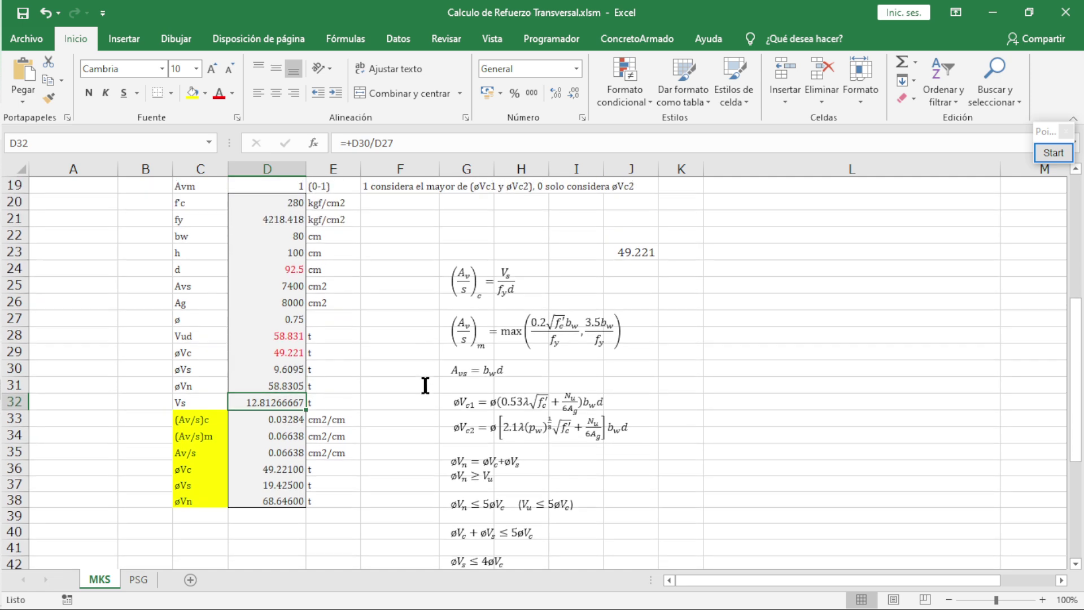
click(484, 282)
click(447, 278)
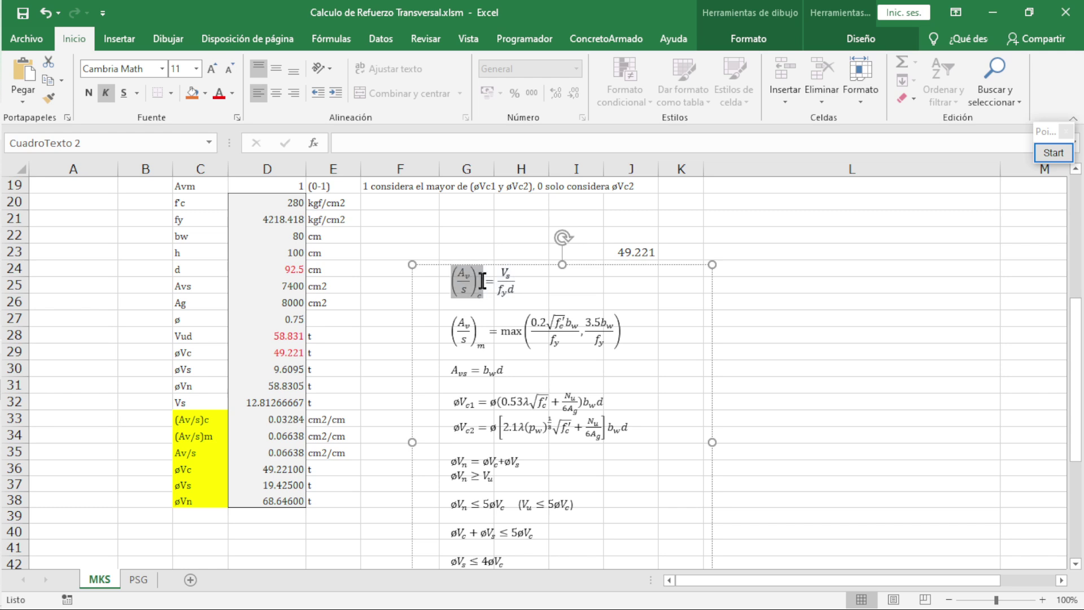
click(371, 546)
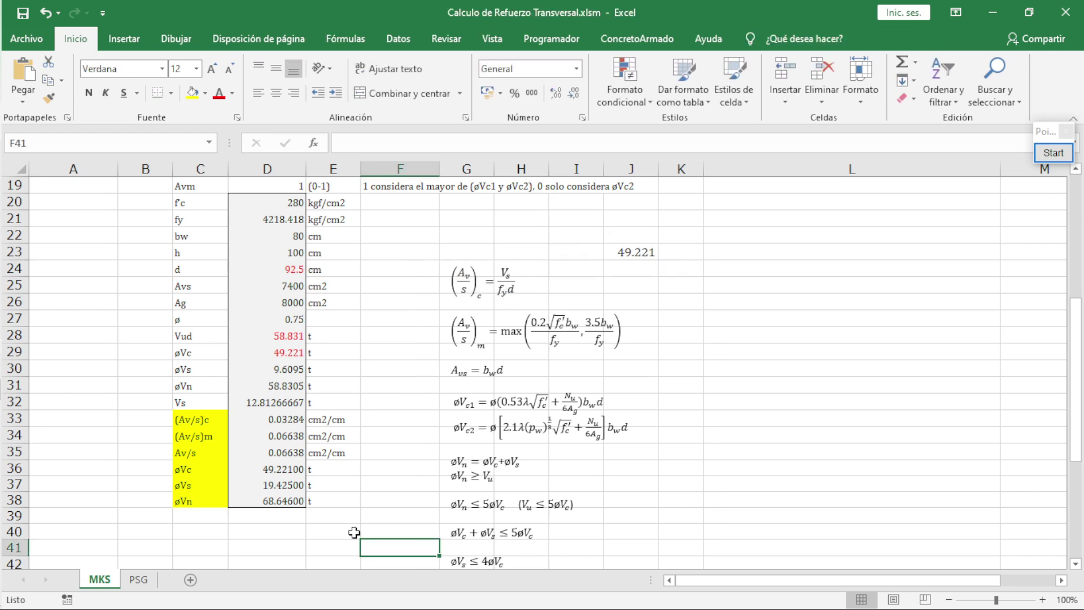
click(289, 420)
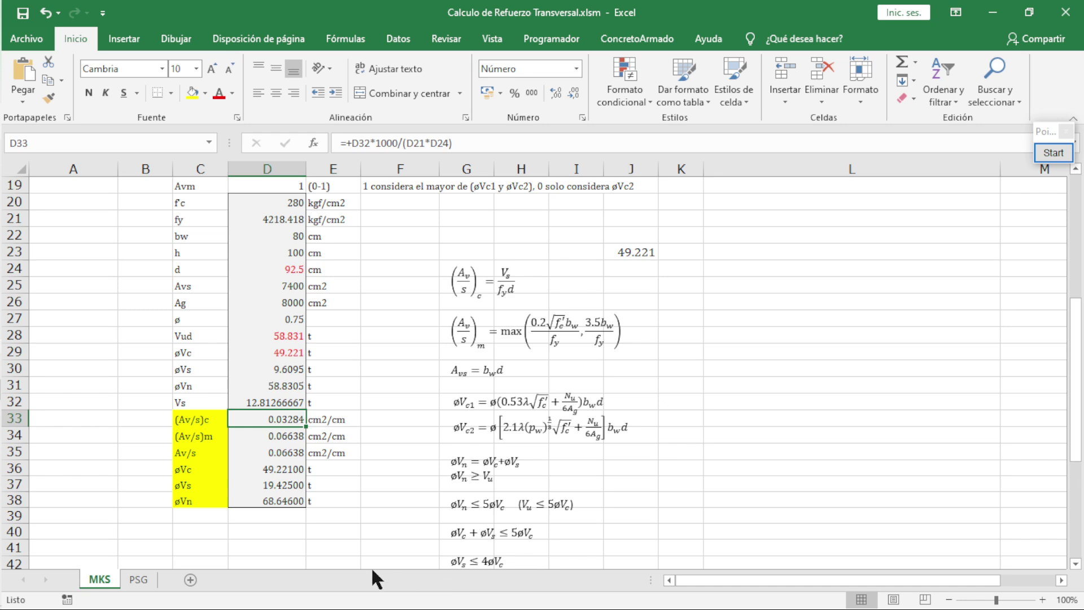
click(333, 533)
Step: Check the (Av/s)m function in D34 against the (Av/s)m maximum equation in the formula text box
click(293, 440)
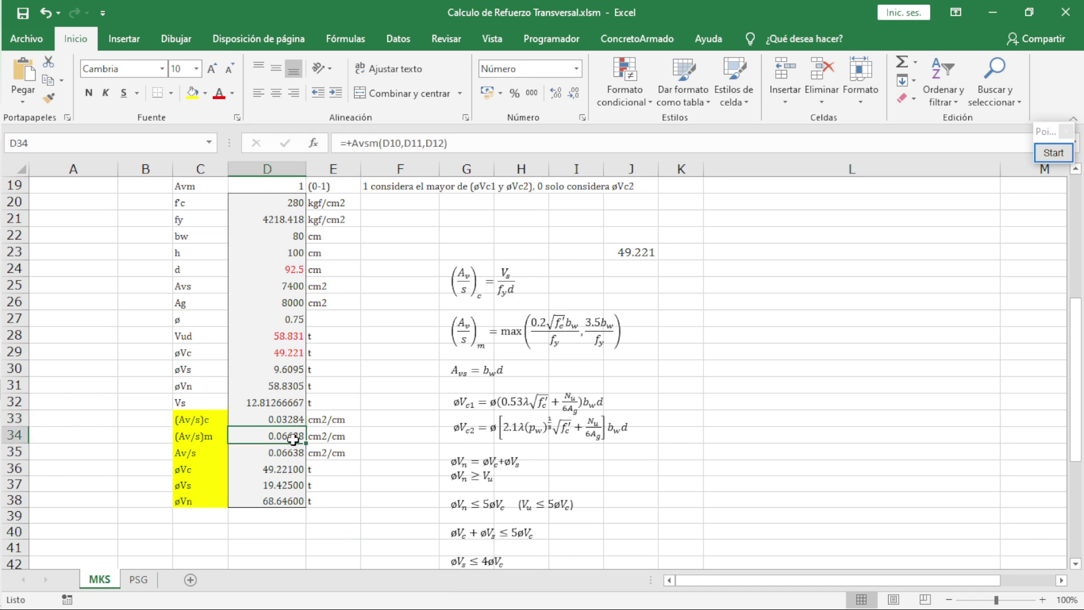
click(468, 334)
drag(454, 330, 639, 332)
click(341, 494)
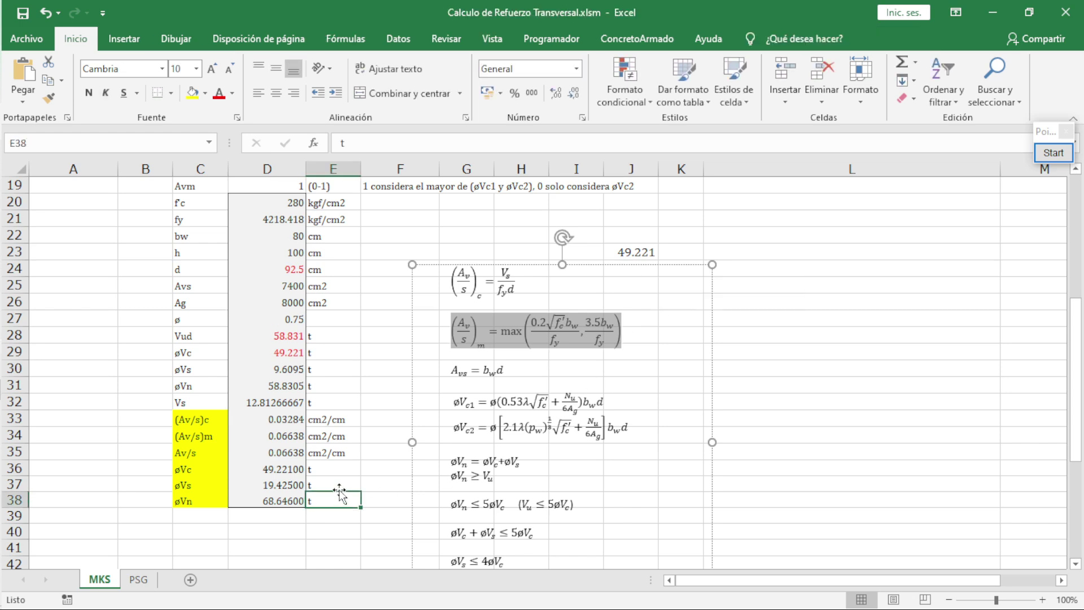
click(296, 438)
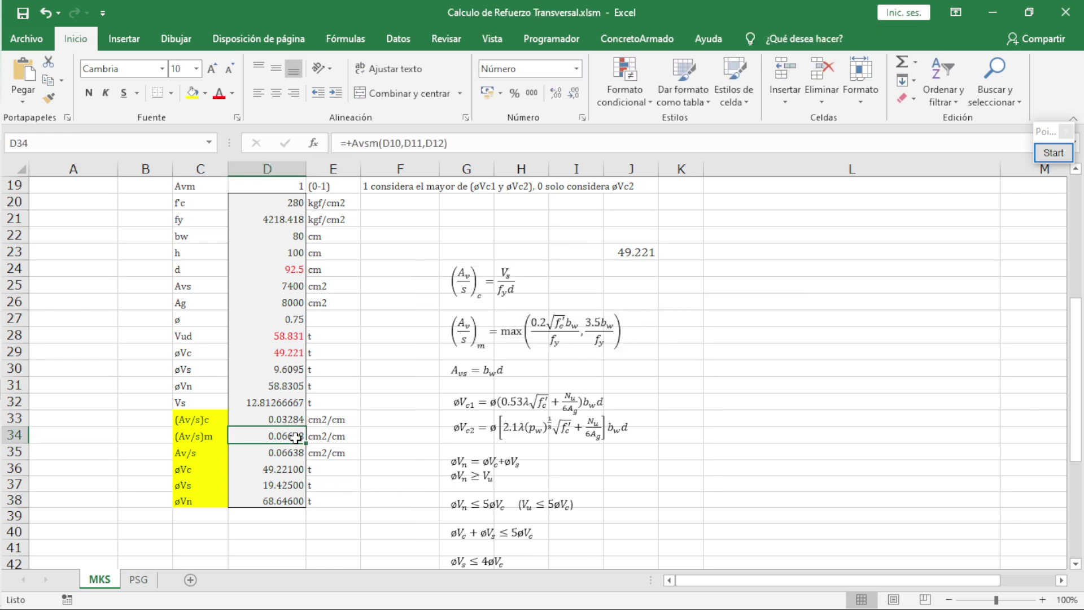
double_click(296, 438)
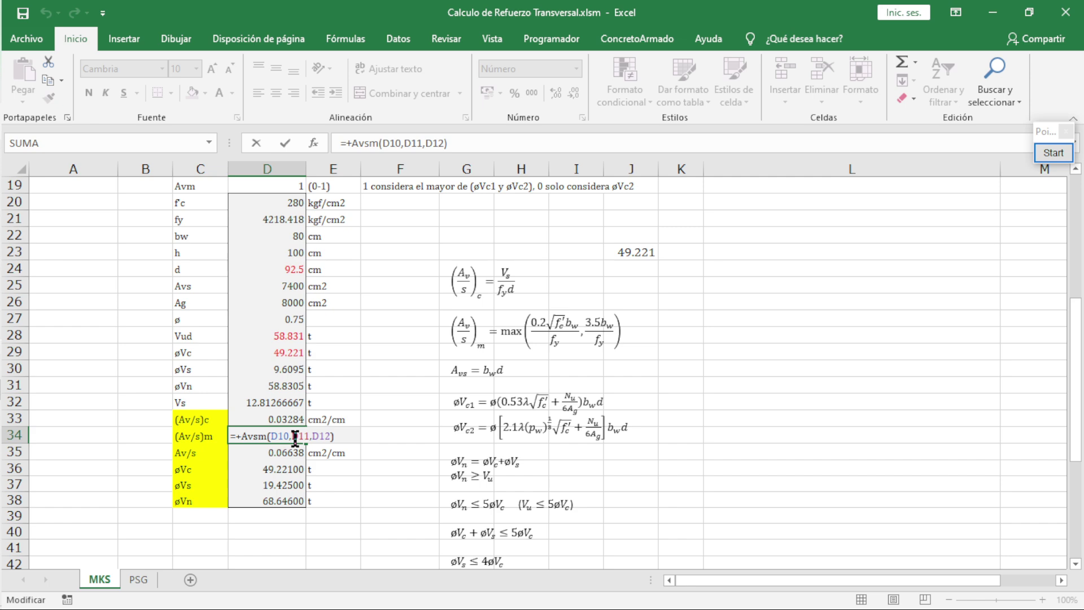
key(Return)
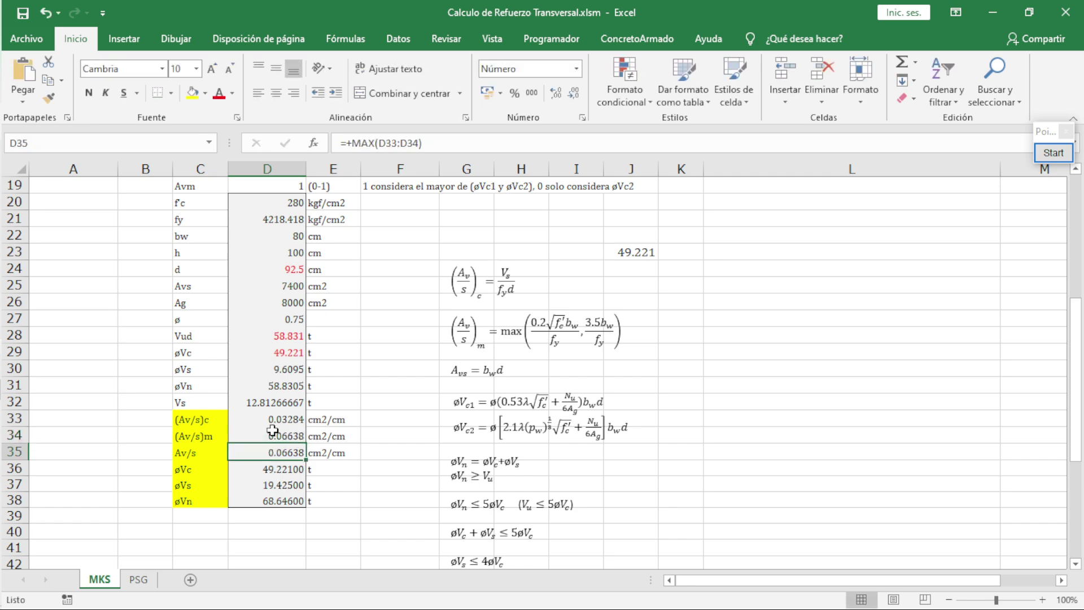
Step: Compare (Av/s)c and (Av/s)m in D33:D34 and colour the governing Av/s value in D35 blue
drag(273, 419, 274, 436)
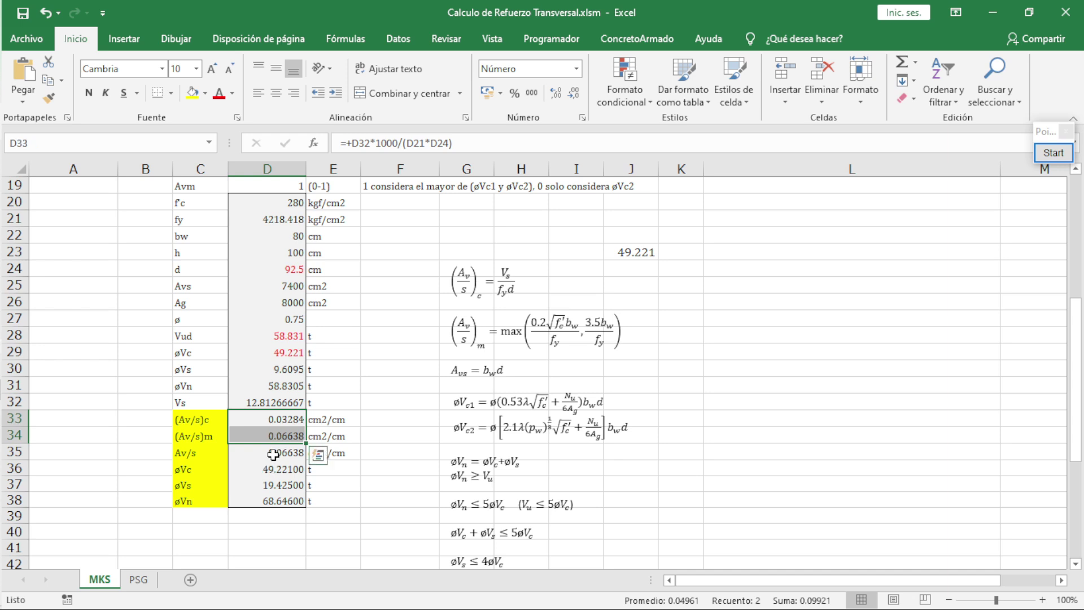
click(273, 455)
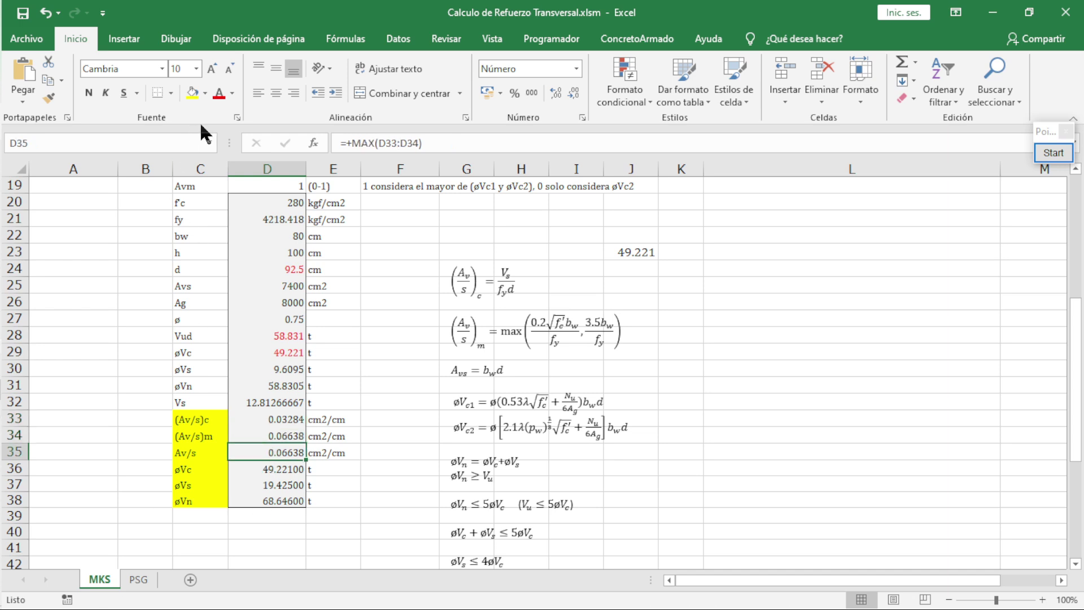
click(232, 94)
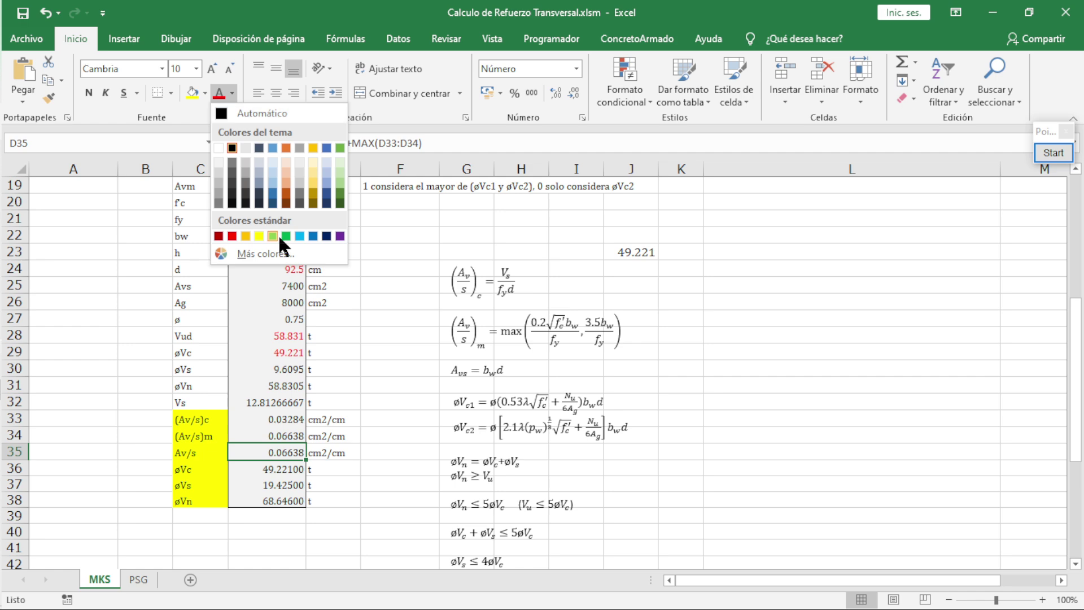
click(313, 236)
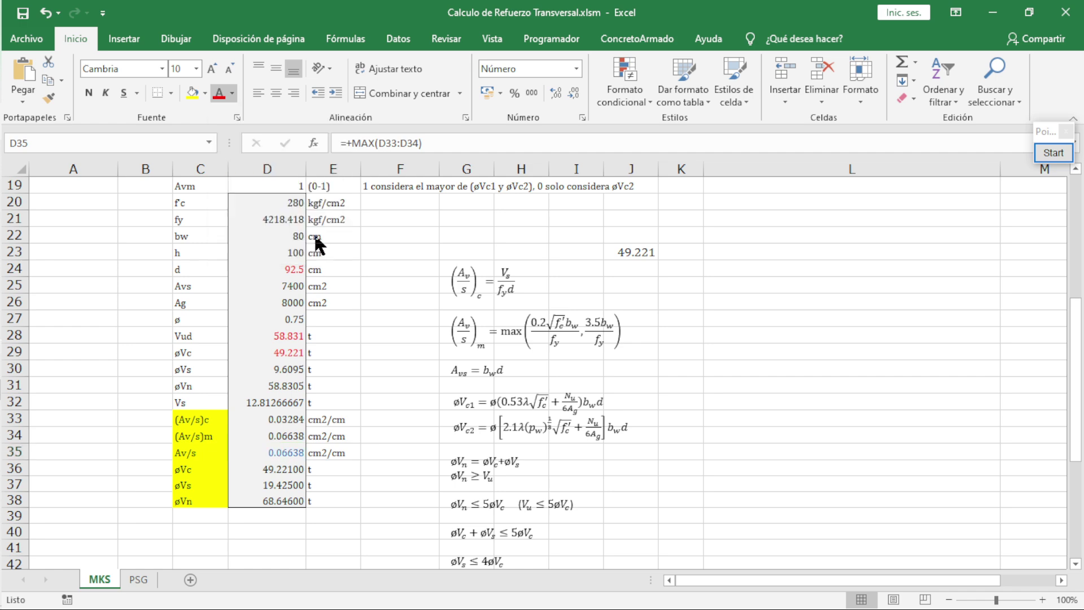
click(317, 515)
click(283, 455)
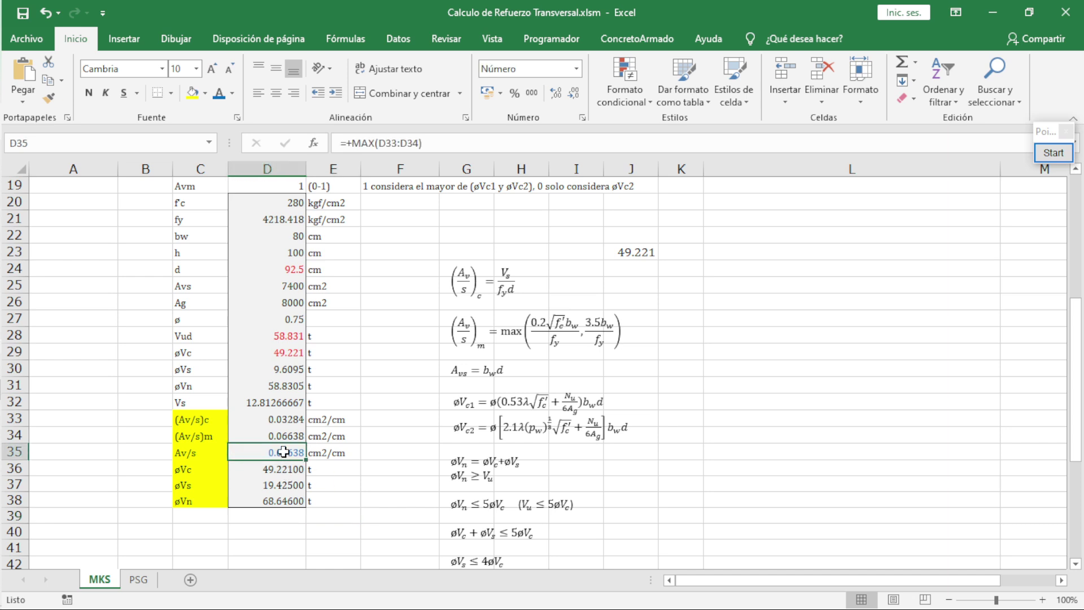
click(285, 471)
click(288, 454)
click(285, 471)
click(288, 452)
Step: Point red arrows at the picture's ΦVc, ΦVs and ΦVn values and at øVs and øVn in D37:D38, and end the annotation
scroll(422, 464, down, 5)
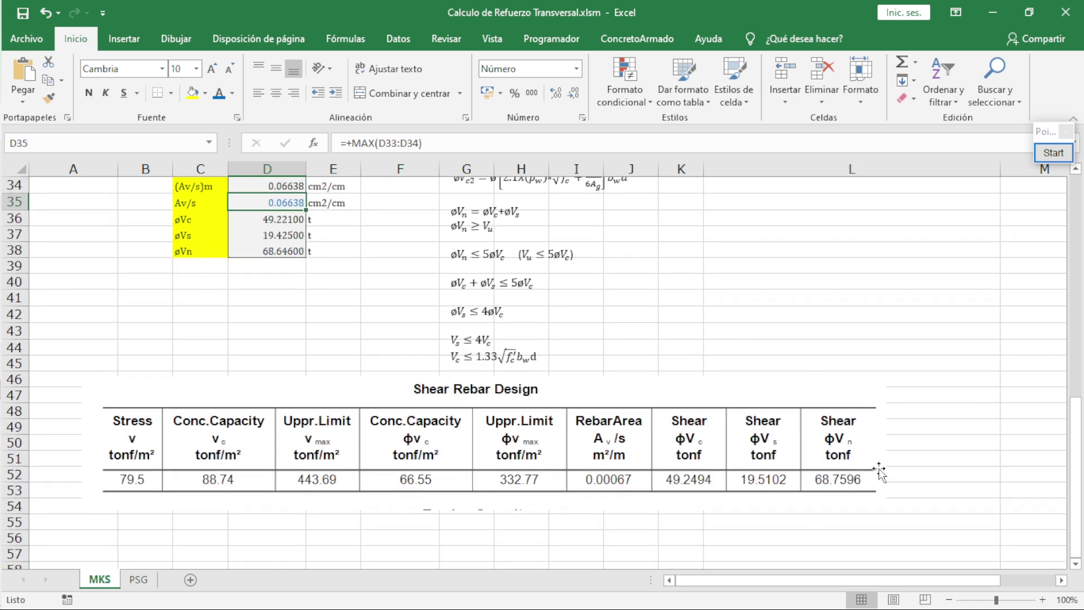
click(1049, 156)
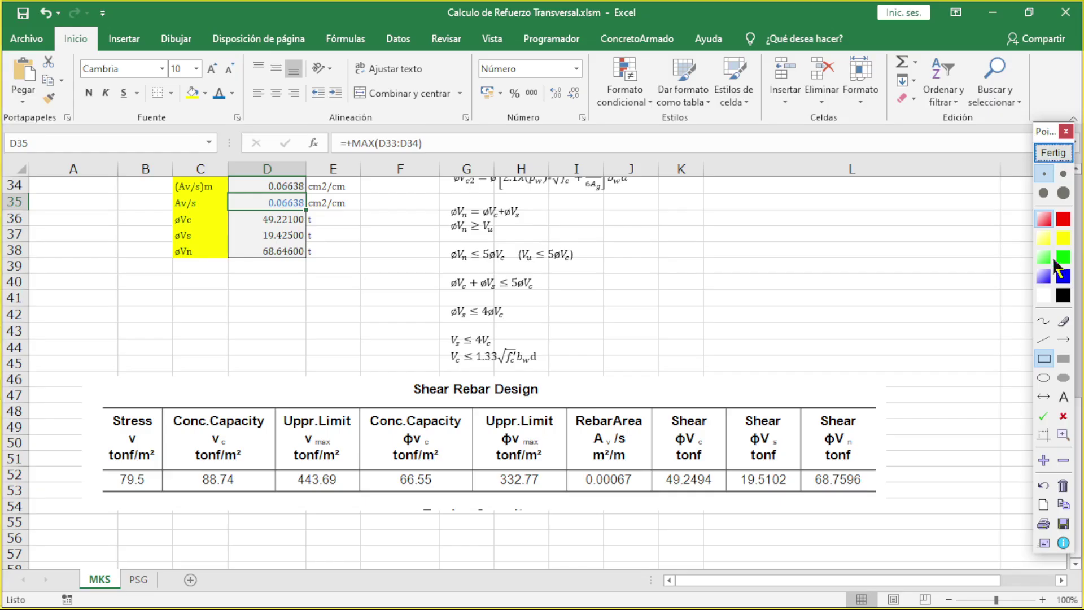
click(1063, 339)
drag(709, 560, 761, 492)
drag(54, 231, 248, 234)
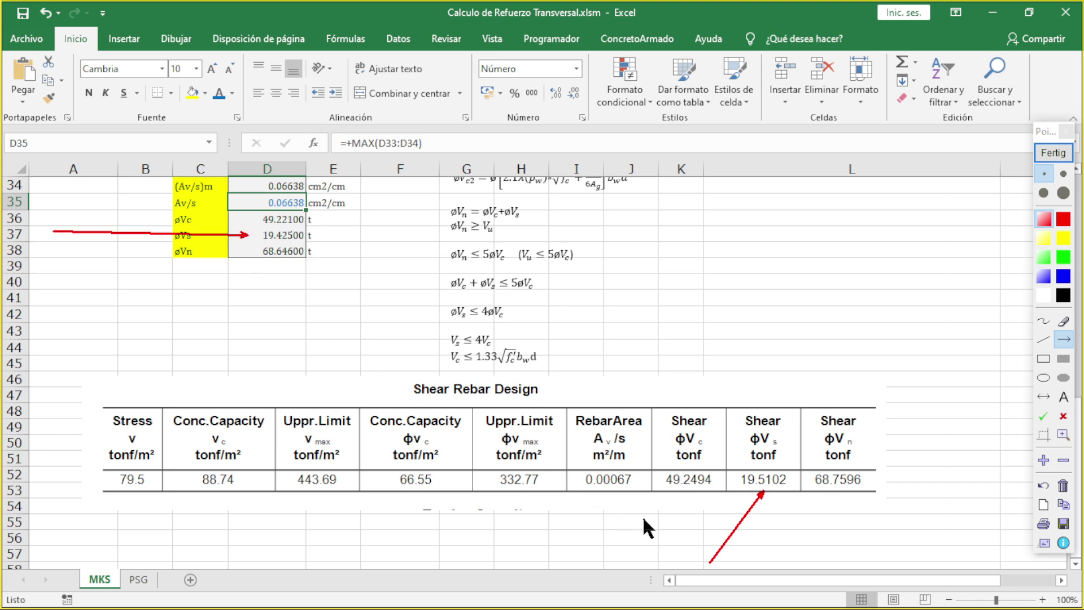
drag(657, 531, 690, 485)
drag(837, 480, 838, 480)
drag(366, 349, 301, 262)
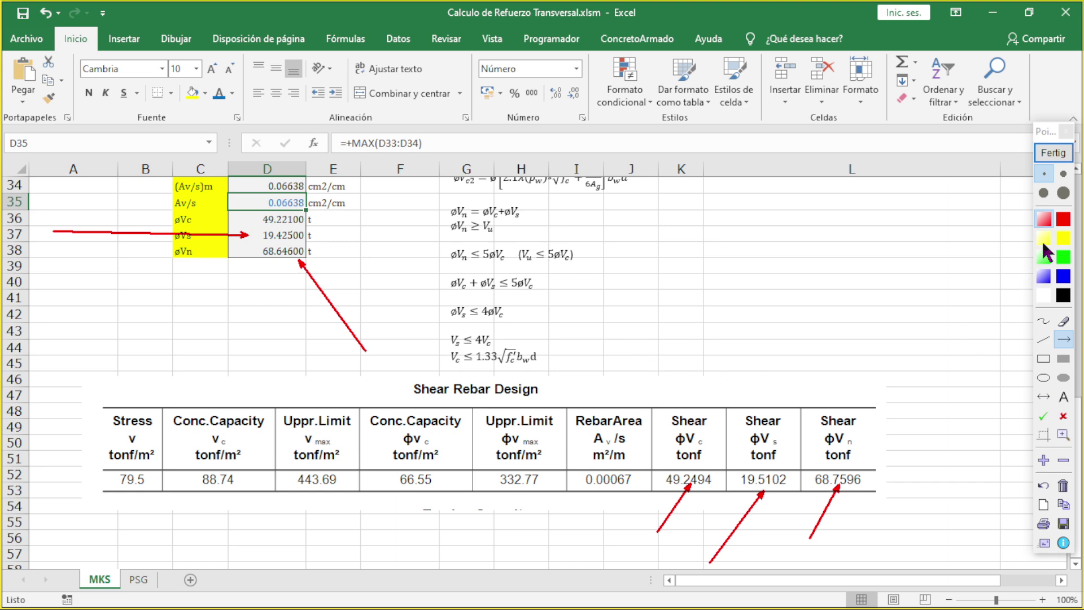
click(1051, 156)
Step: Look over the transverse reinforcement results again, checking the (Av/s)m formula in D34
scroll(330, 377, up, 3)
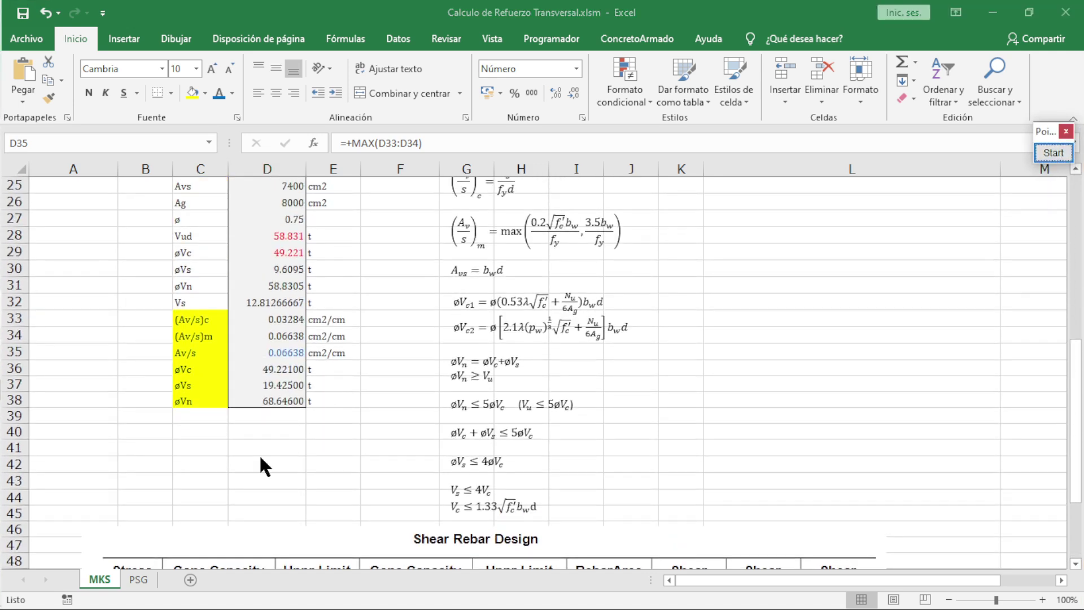
click(237, 433)
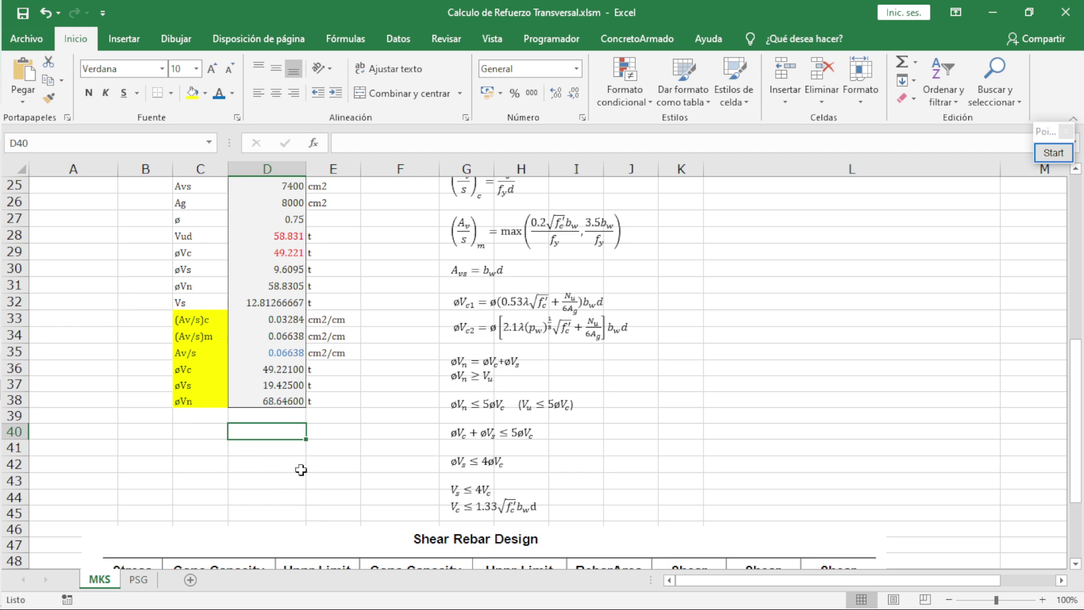
click(274, 338)
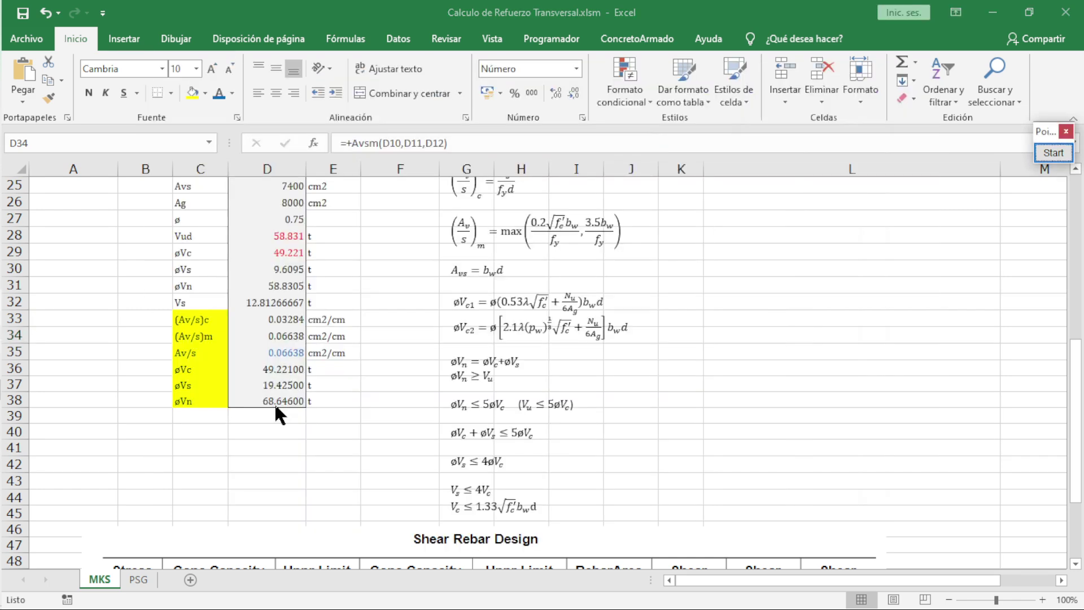
Step: Switch to SAFE and close the Design Details report and the design window behind it to return to the plan view
key(alt+Tab)
key(Tab)
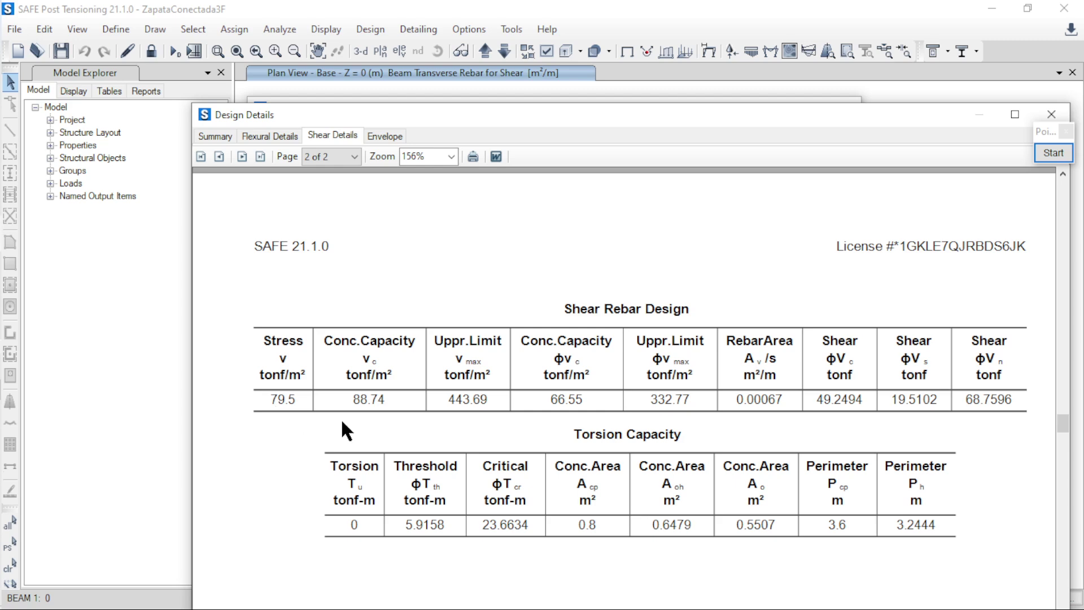
click(1051, 114)
click(848, 109)
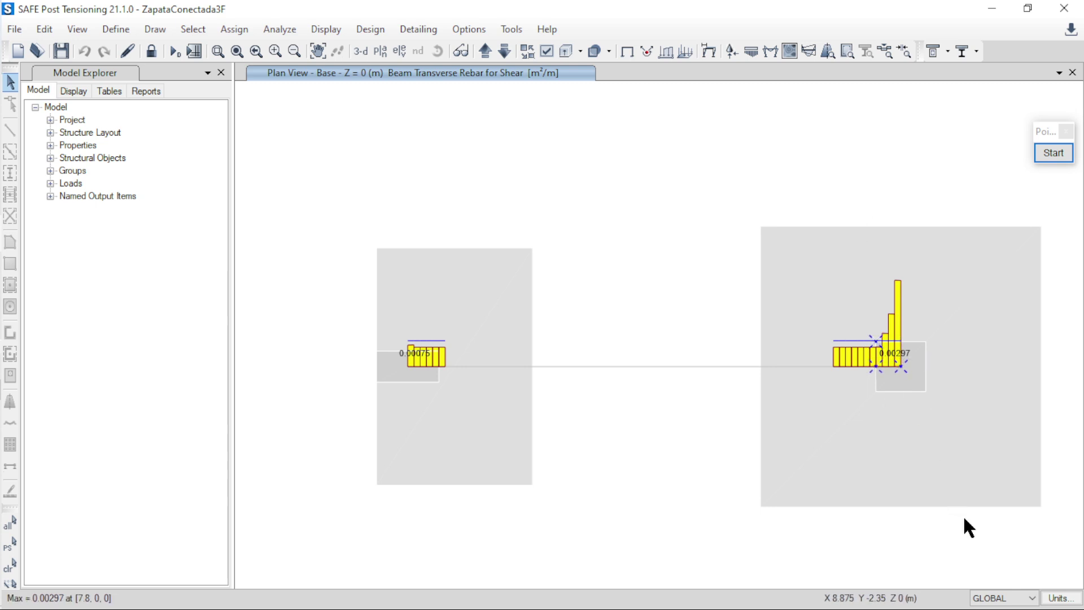
Step: Set the model's consistent length unit to cm, keeping force in N and temperature in C
click(1069, 598)
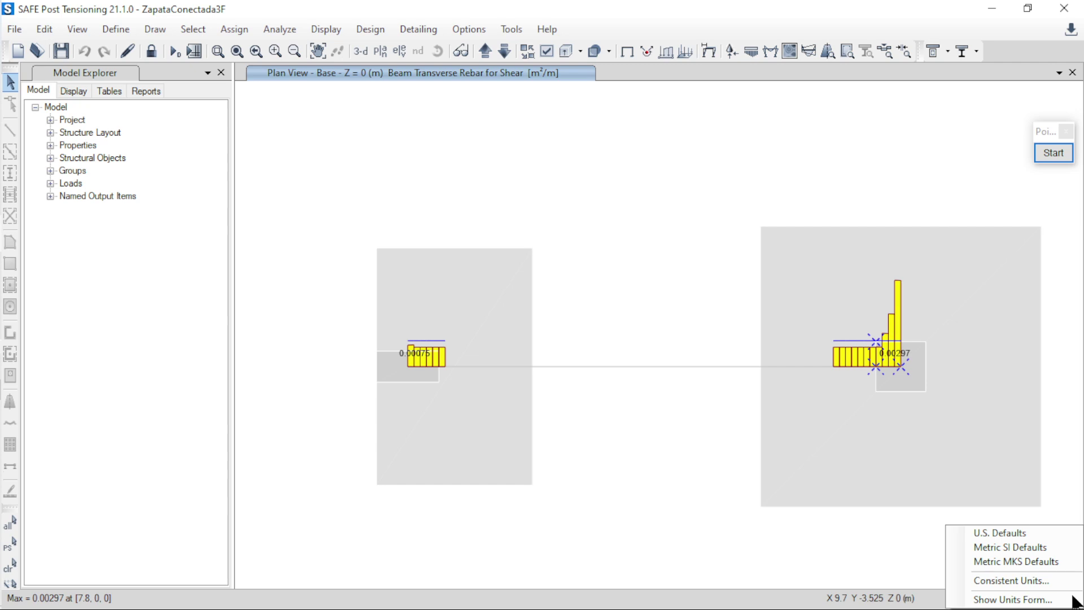
click(1011, 581)
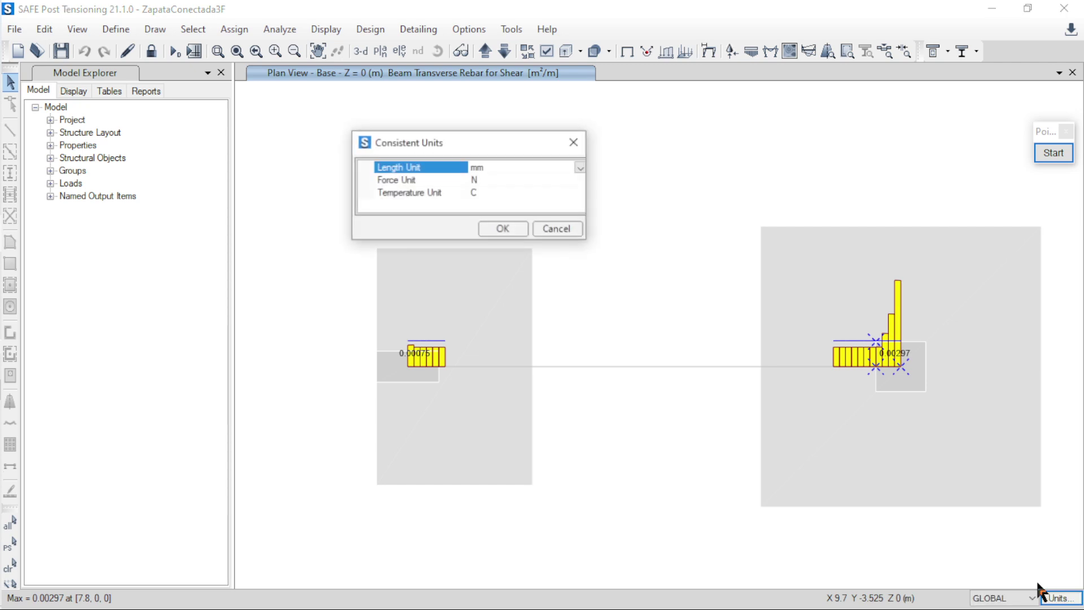
click(581, 169)
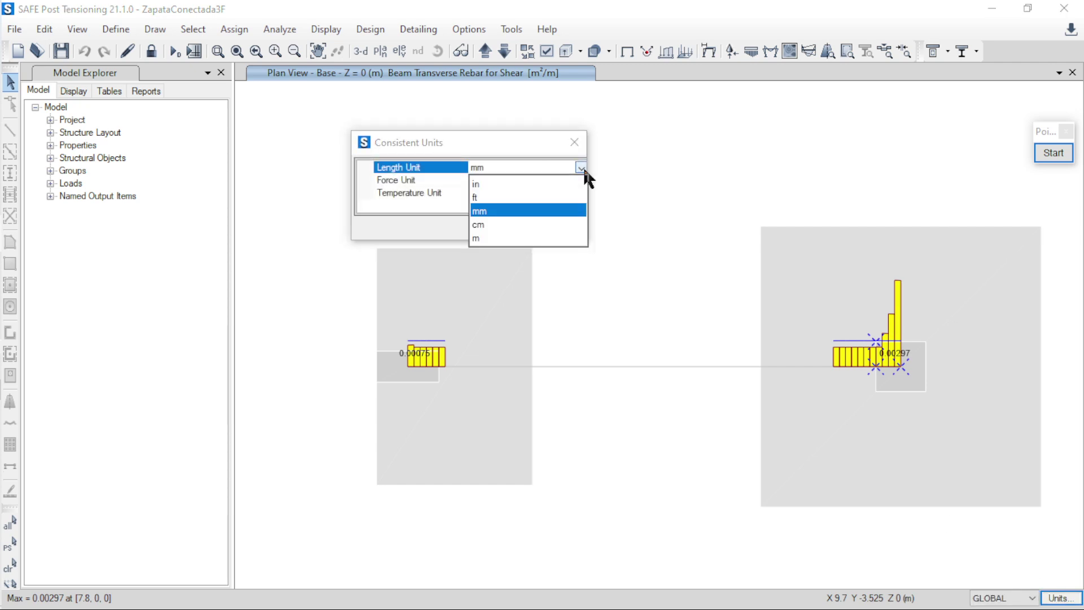
click(533, 237)
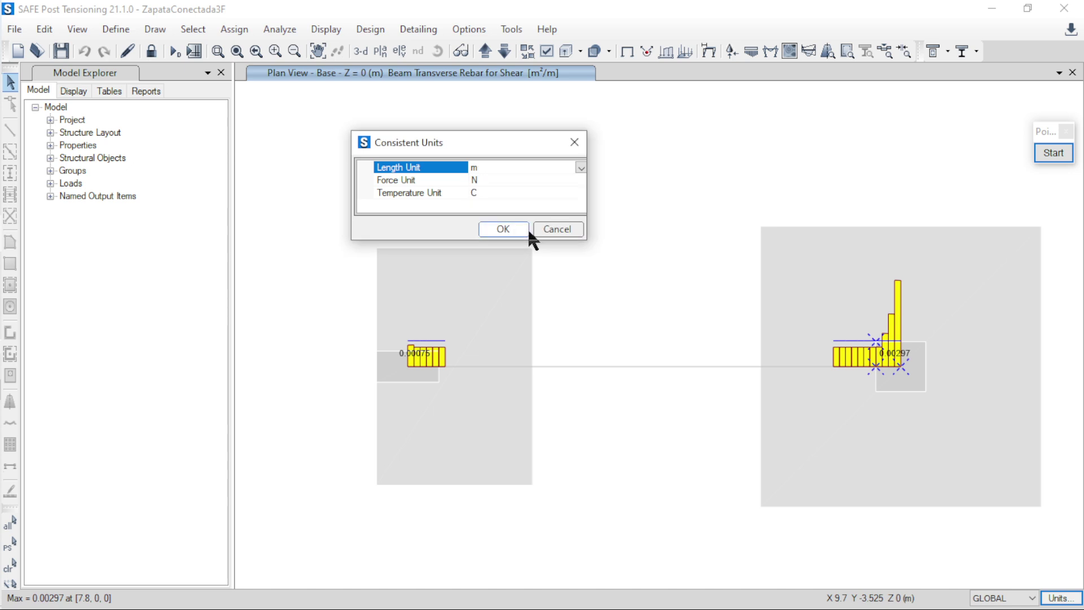
click(581, 167)
click(484, 221)
click(490, 223)
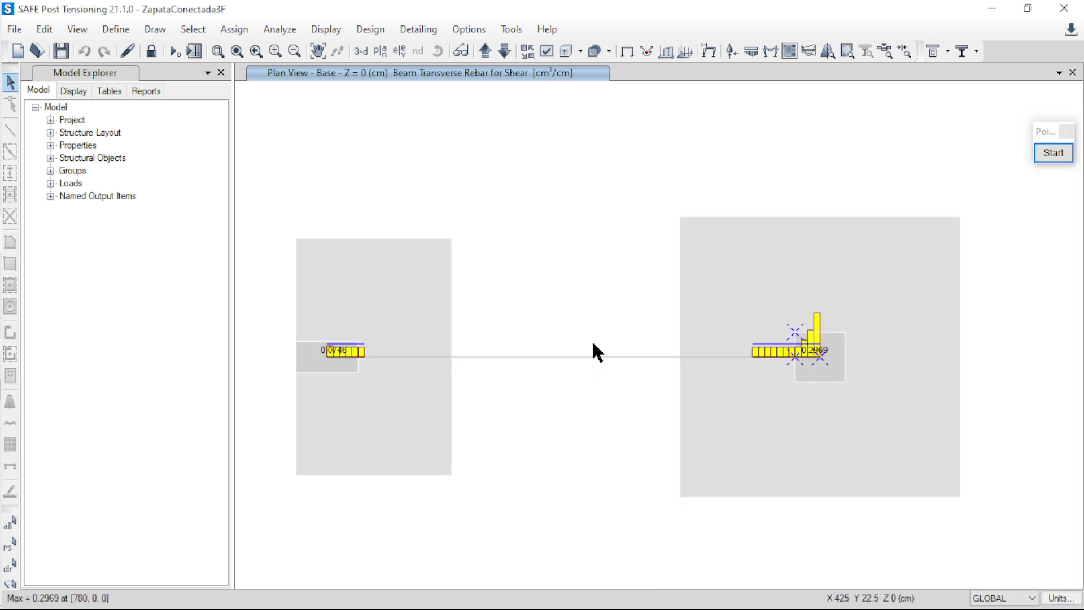
Step: Check the connecting beam's shear steel at station 750 and its design details, then close both windows
right_click(591, 354)
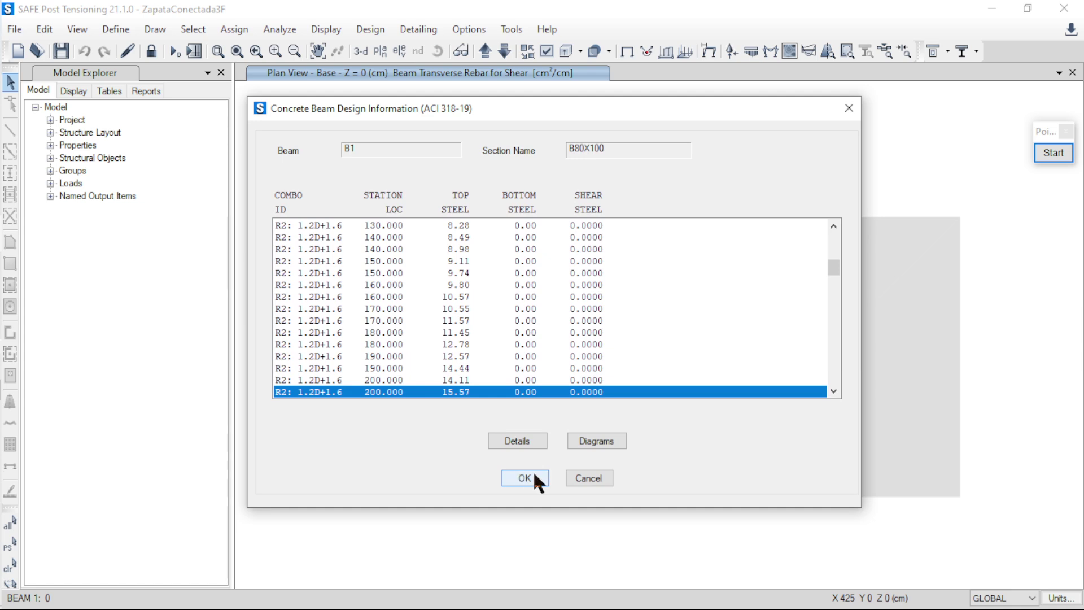
scroll(466, 354, down, 10)
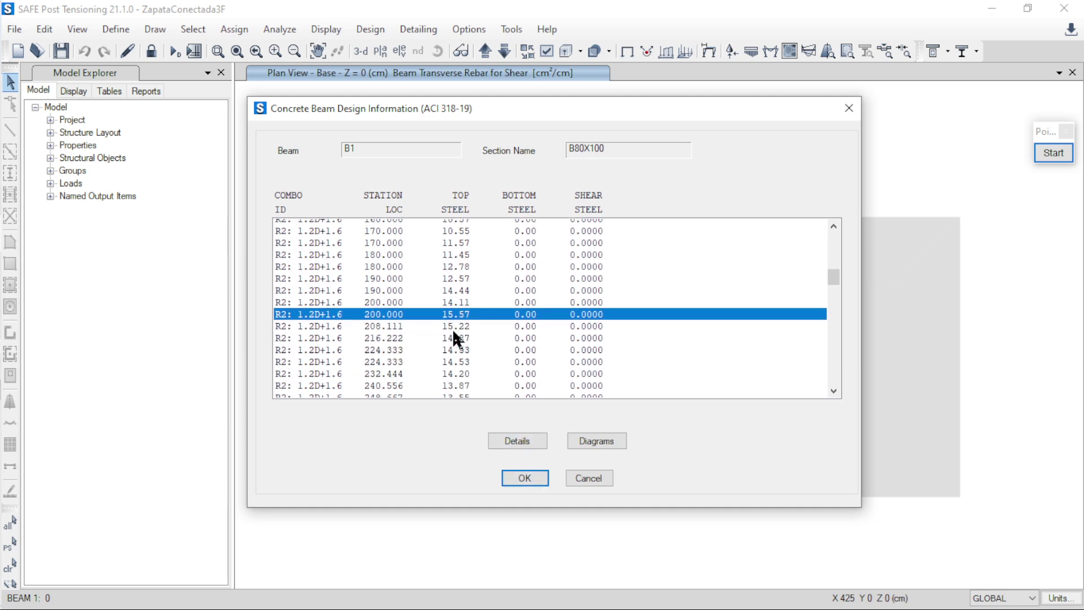
scroll(453, 375, down, 9)
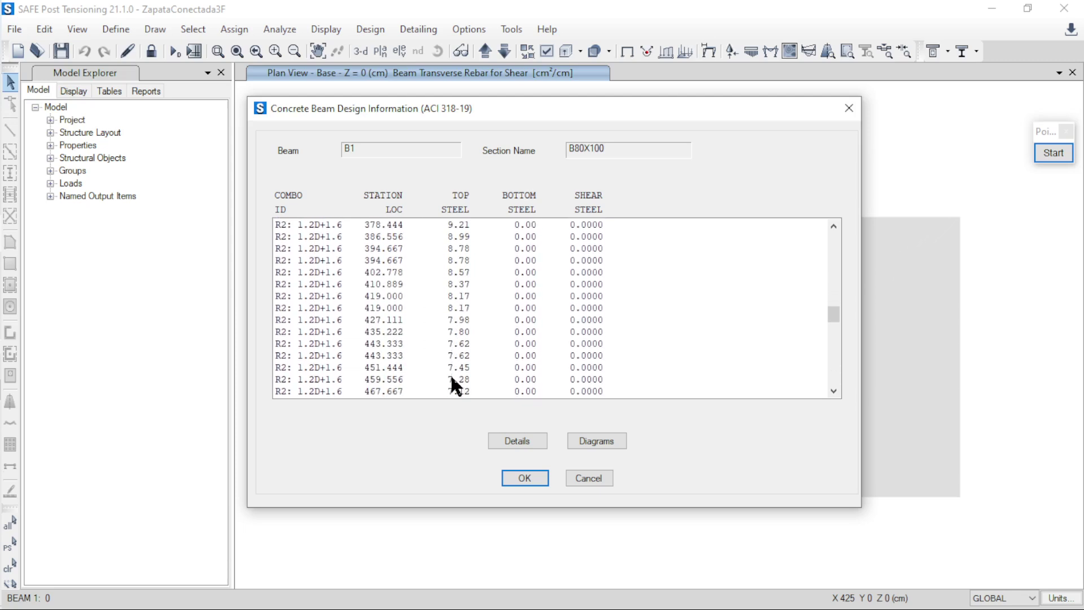
scroll(430, 378, down, 7)
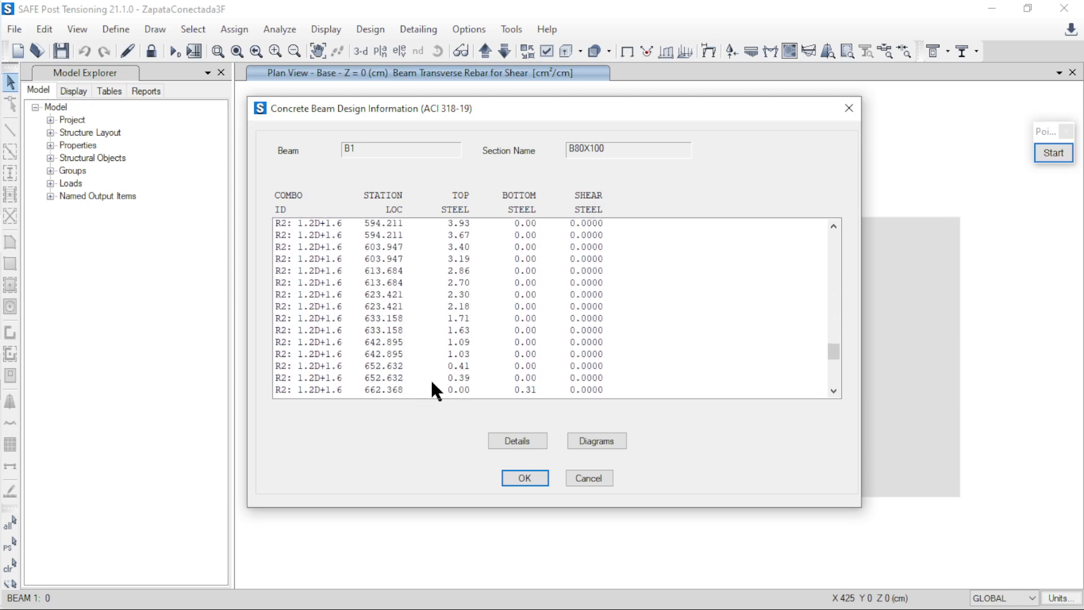
scroll(387, 393, down, 7)
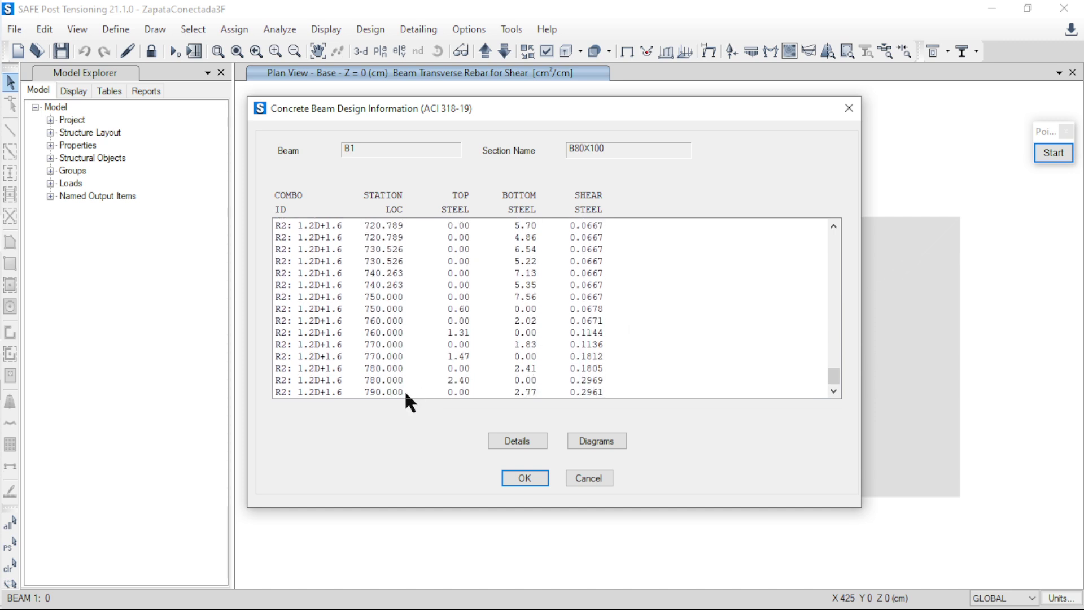
click(377, 298)
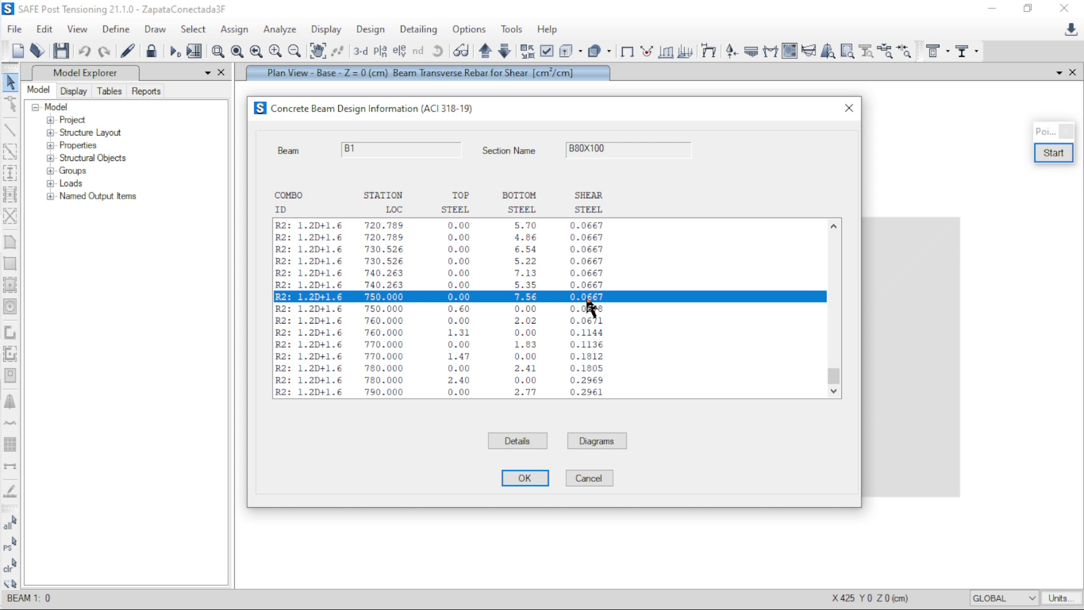
click(533, 443)
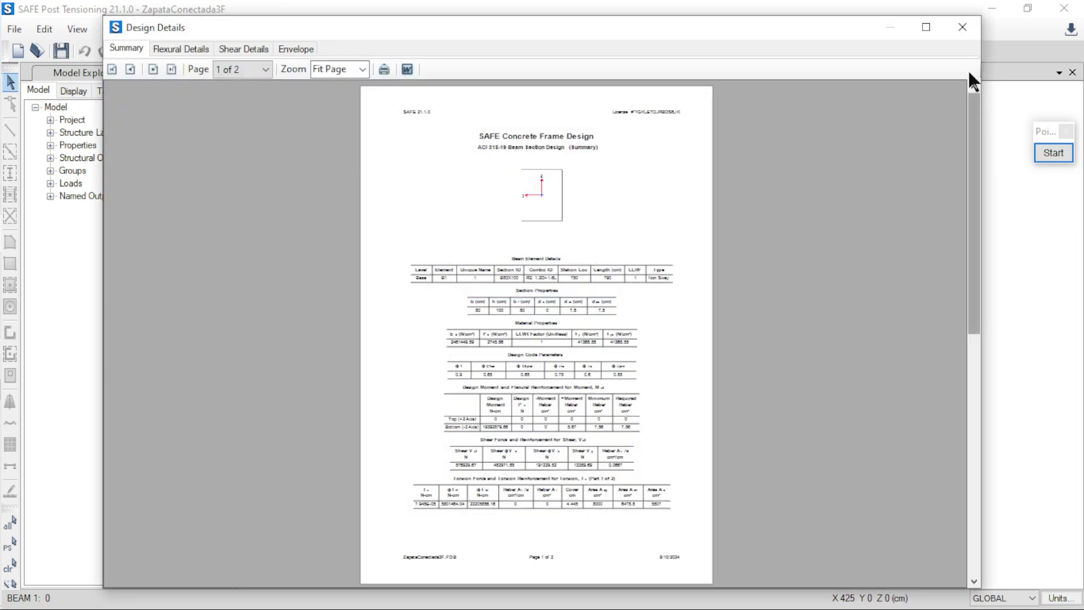
click(962, 28)
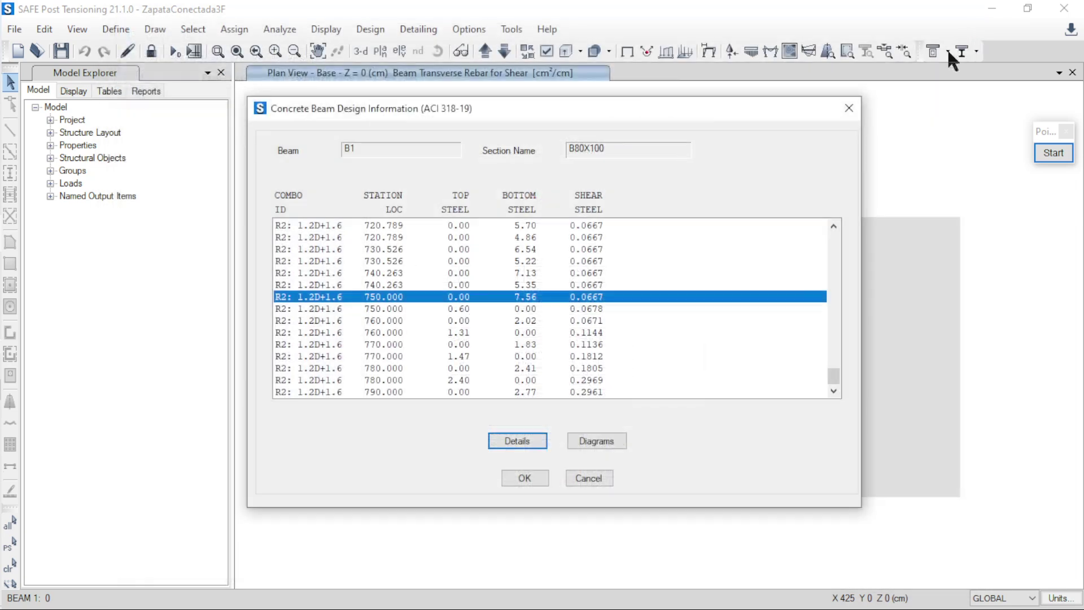
click(849, 108)
Step: Annotate the plan near the smaller footing with the medium-size red text "0.0667cm2/cm---->s=30cm--->Av=2.0cm2"
scroll(327, 367, up, 2)
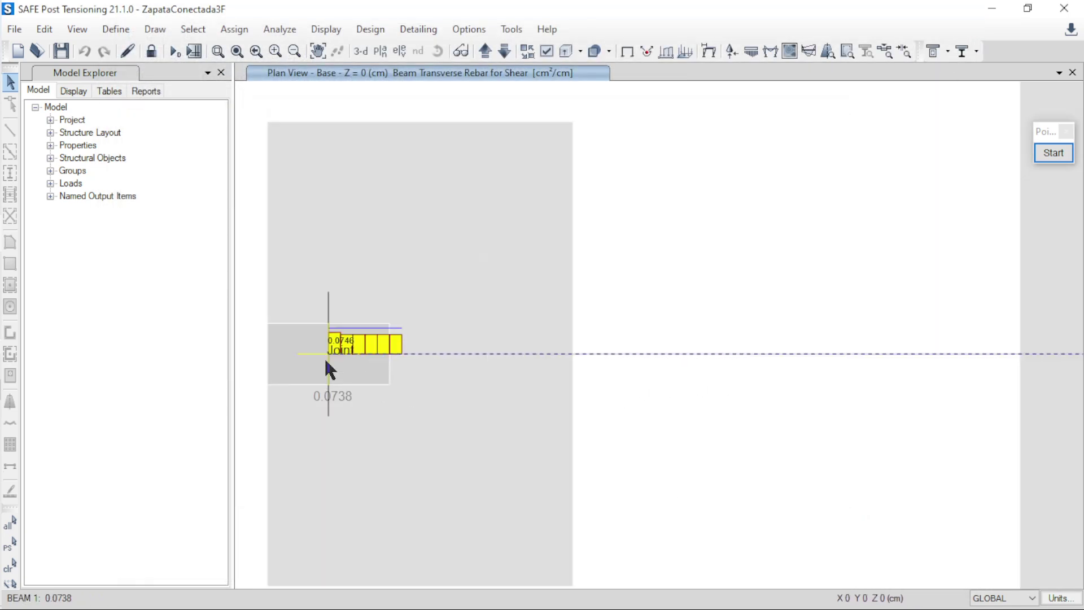
click(1066, 159)
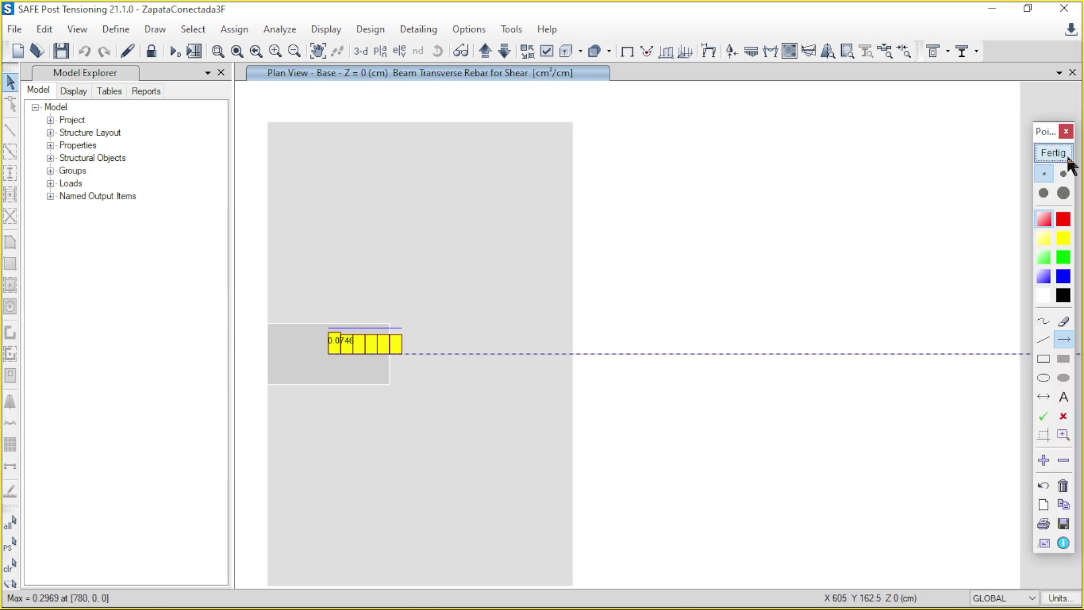
click(1065, 398)
click(1064, 175)
click(452, 200)
text(0.0667)
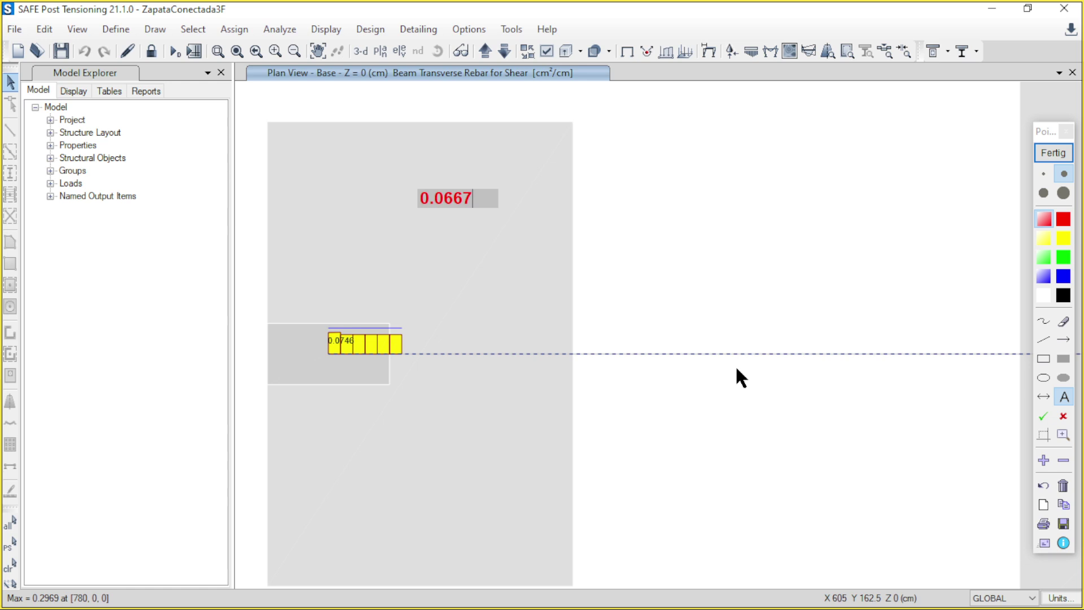
text(cm2/cm)
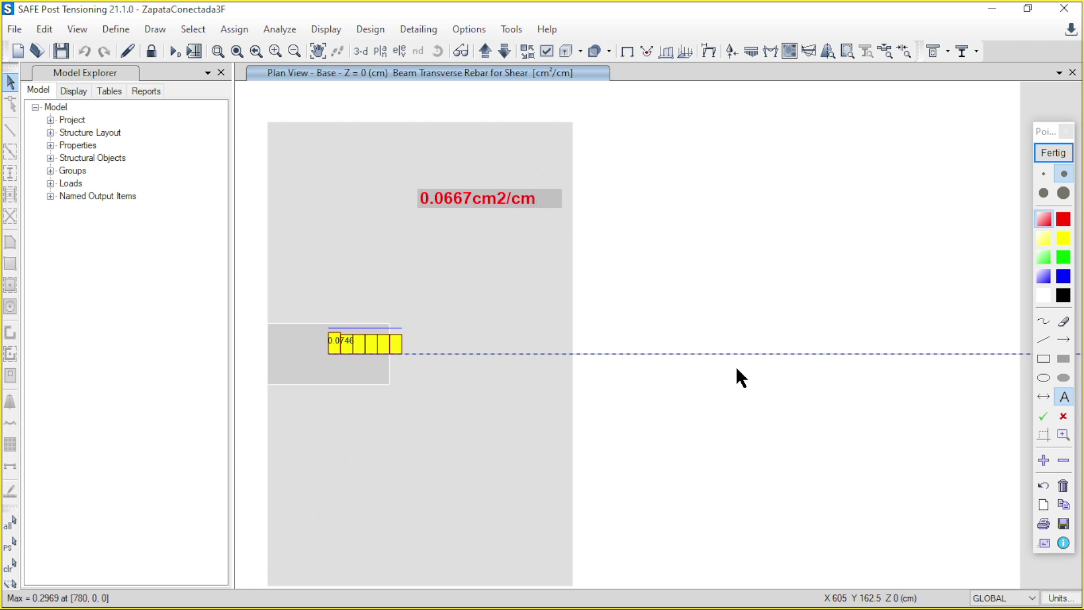
text(---->)
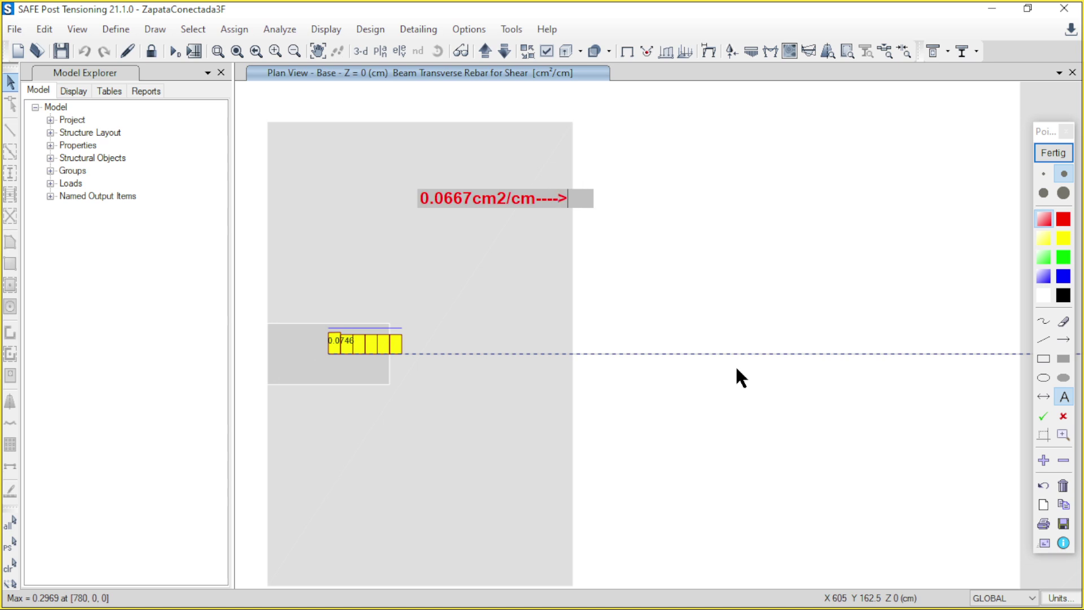
text(s=30)
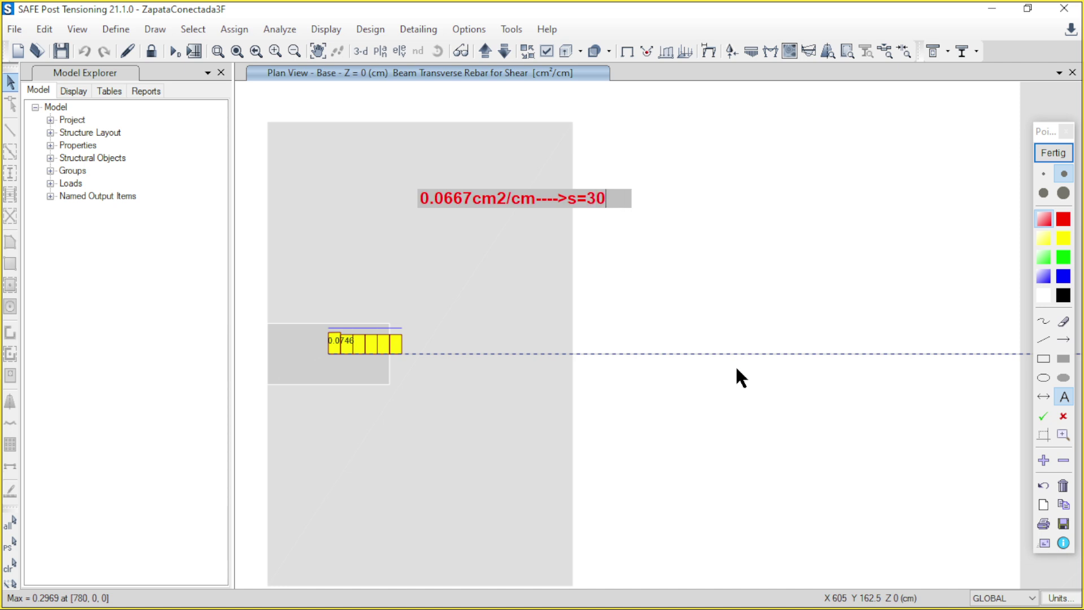
text(cm---)
text(>A)
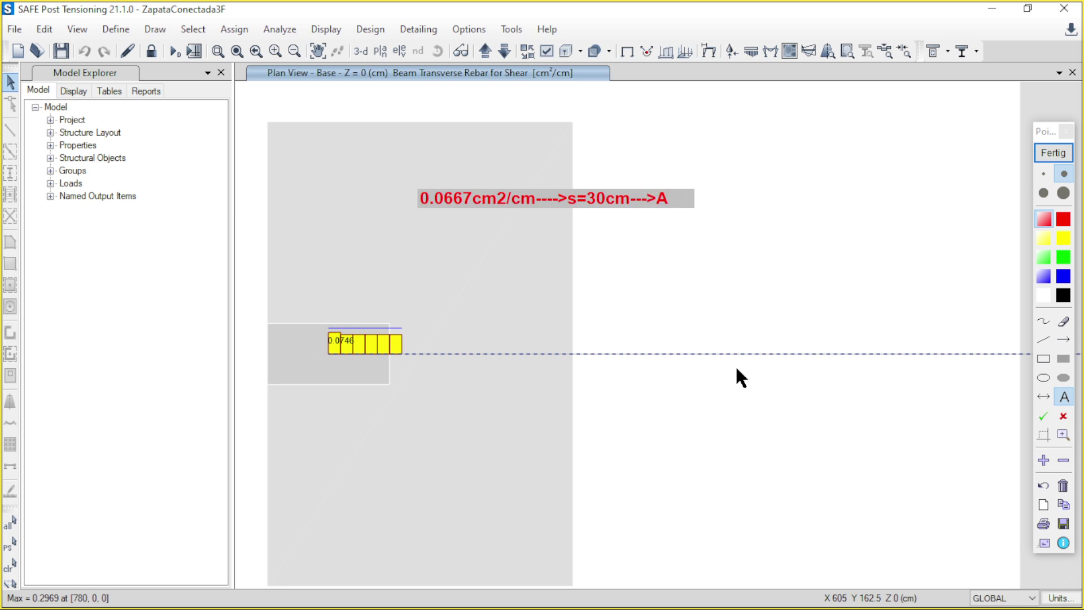
text(v=)
text(2.)
text(0cm)
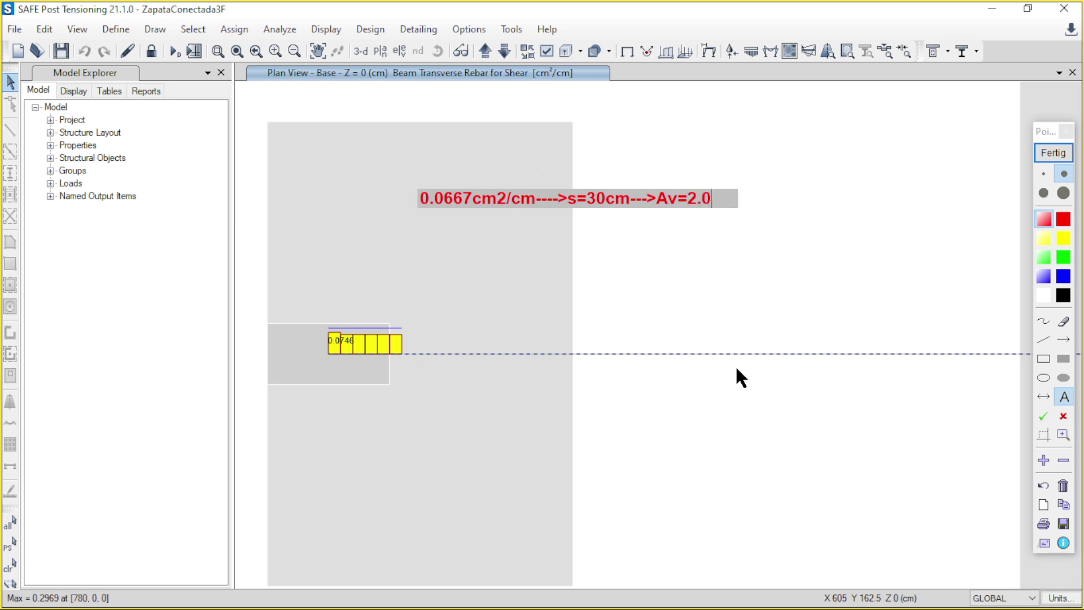
text(2)
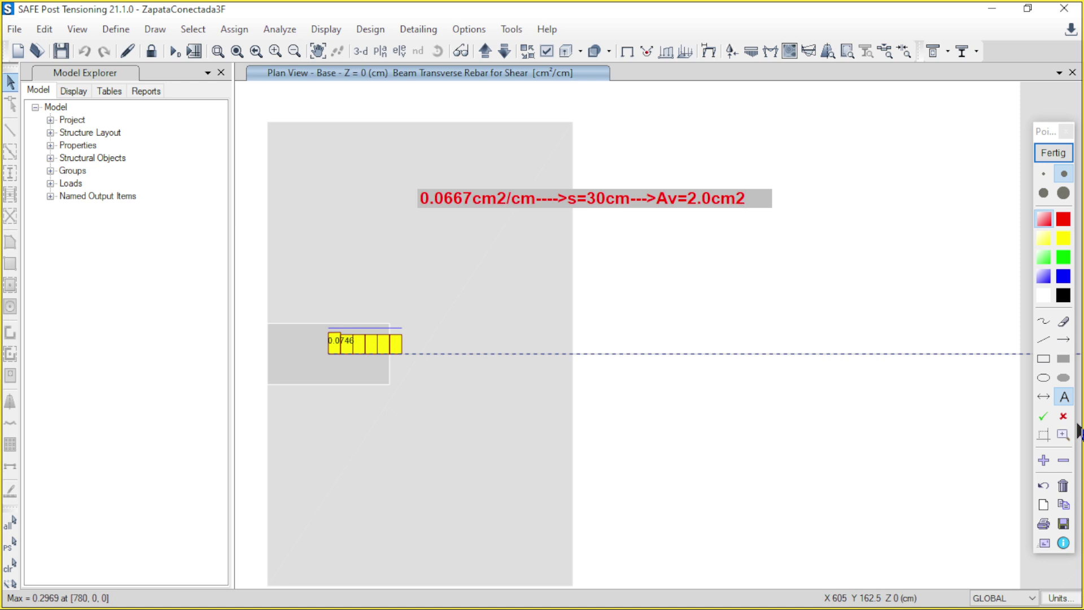
key(Return)
Step: Add the black text "ø3/8"=0.71cm2--->3" beneath the red stirrup spacing note
click(1063, 295)
click(817, 252)
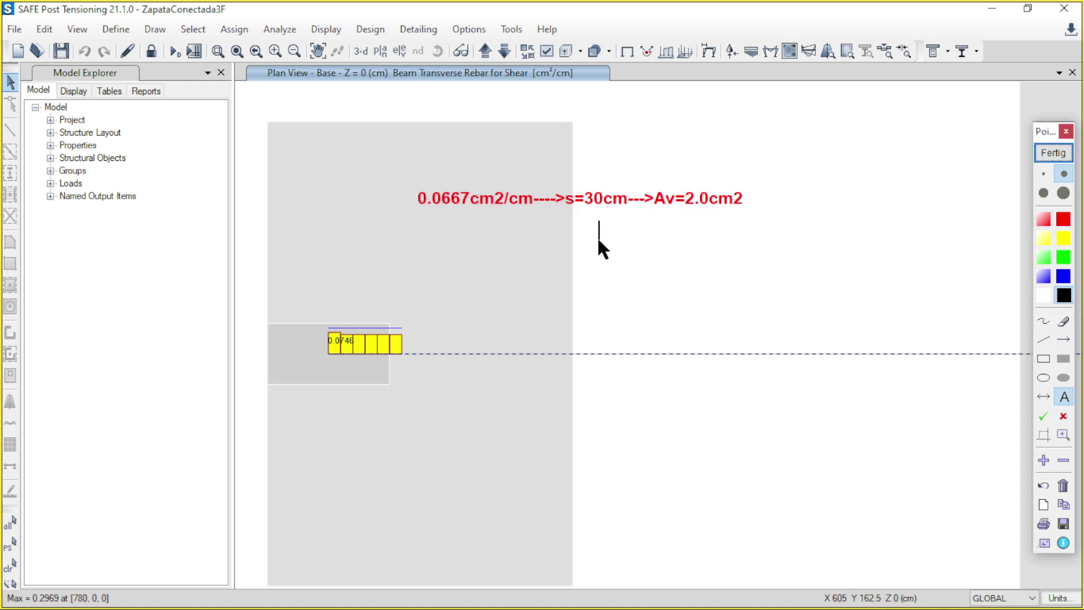
click(581, 239)
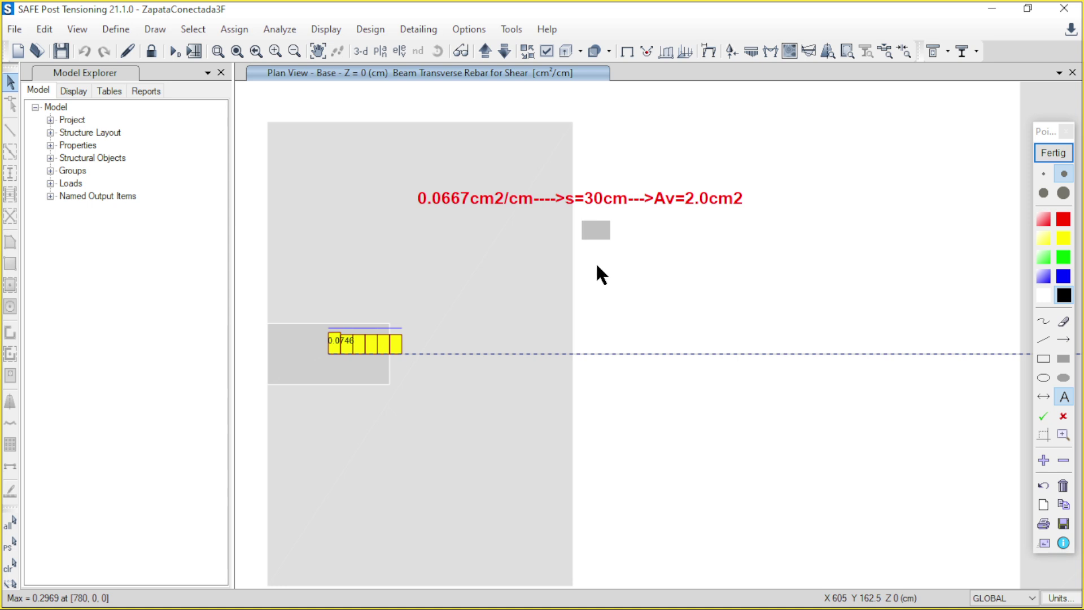
text(ø3/8)
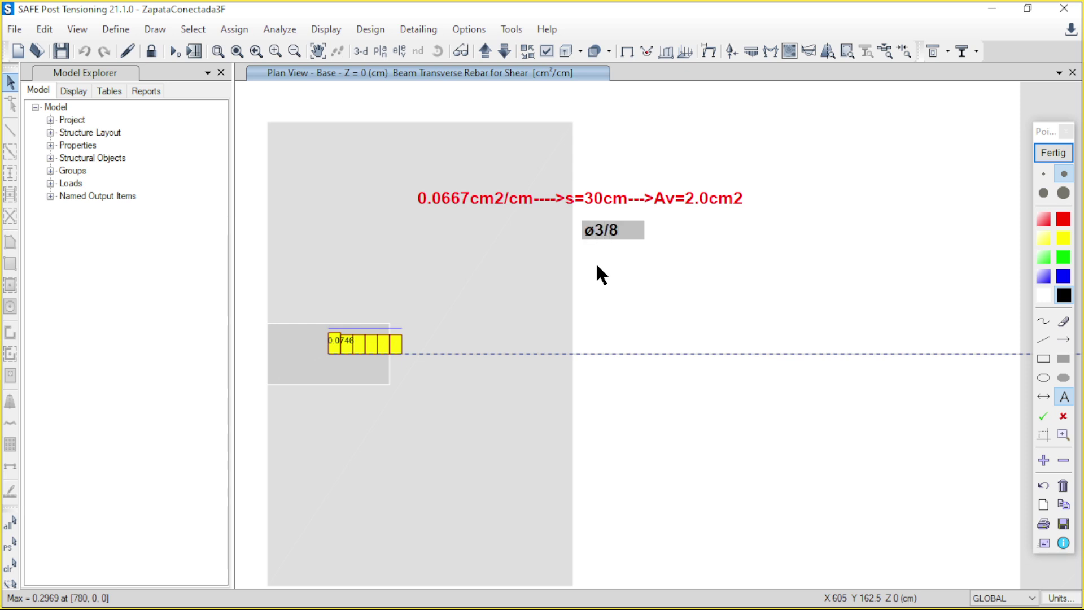
text("=0.71cm2)
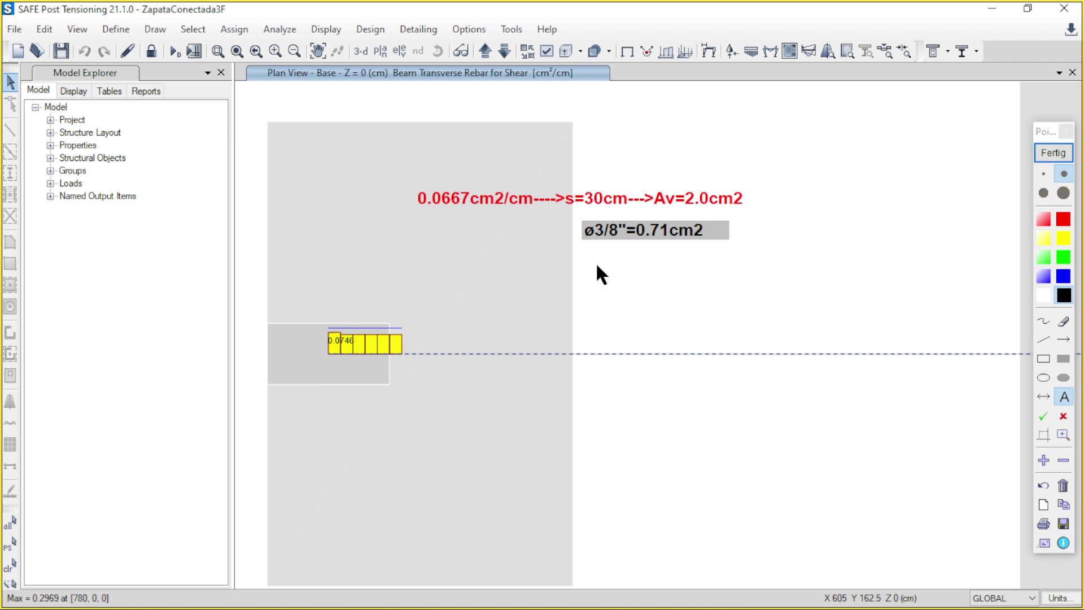
text(--->)
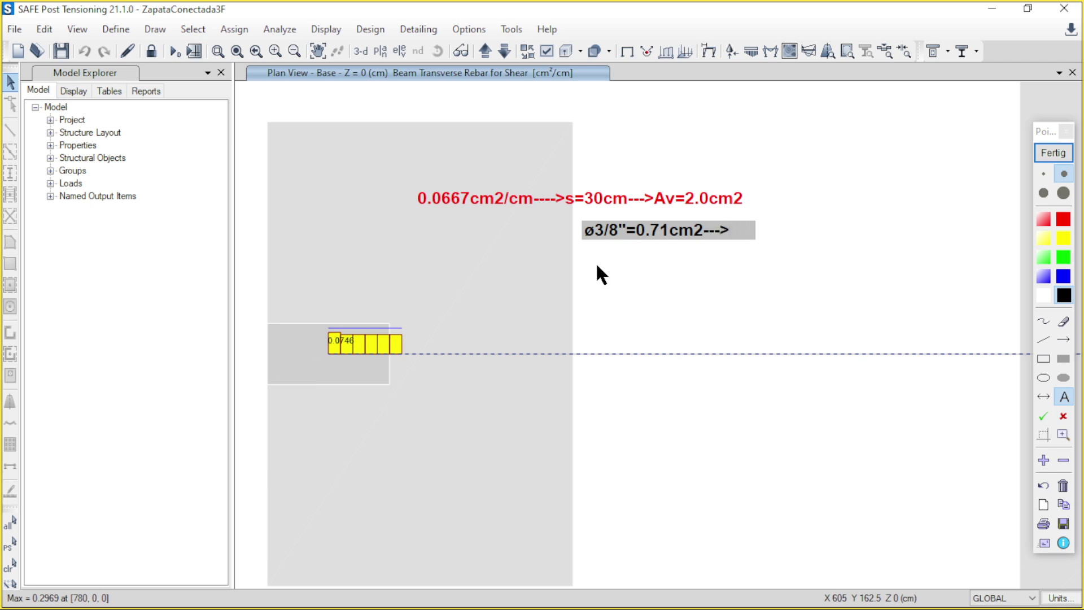
text(3)
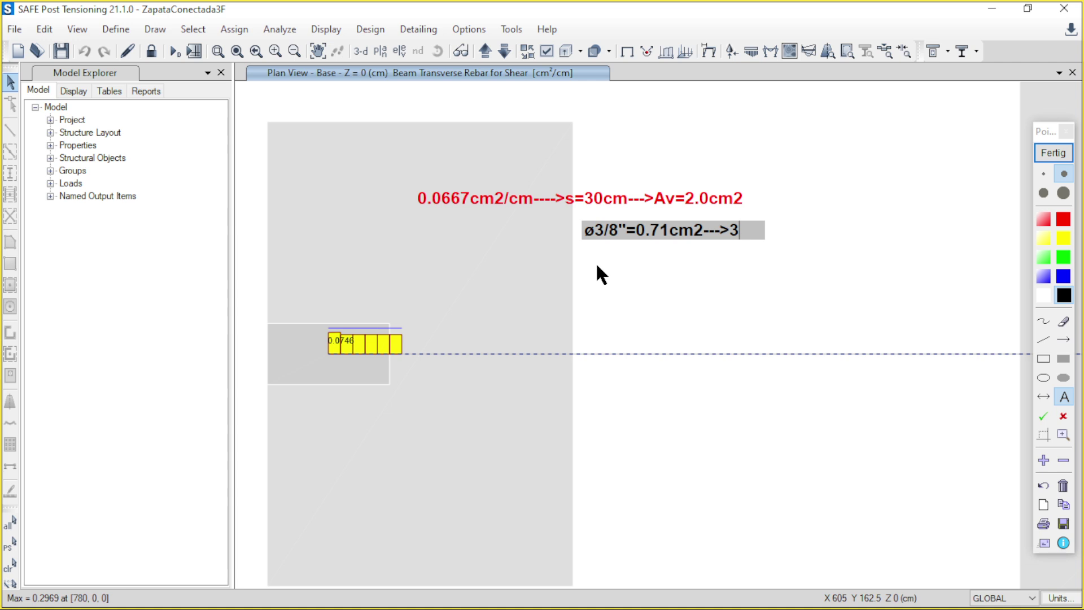